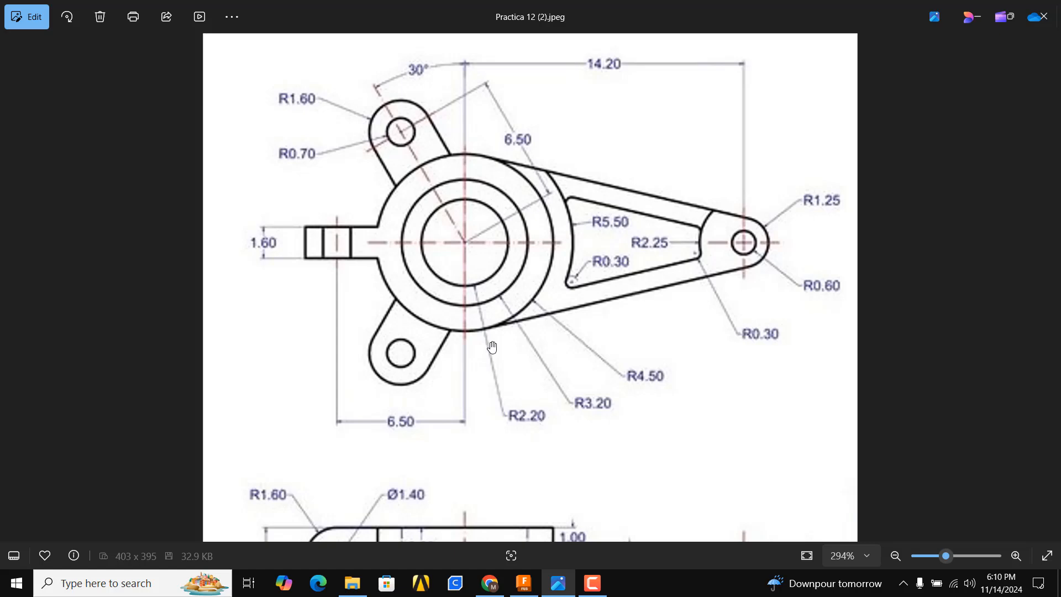
Switch from the reference drawing to Fusion and draw a 4.4 mm diameter circle centered on the sketch origin.
click(558, 583)
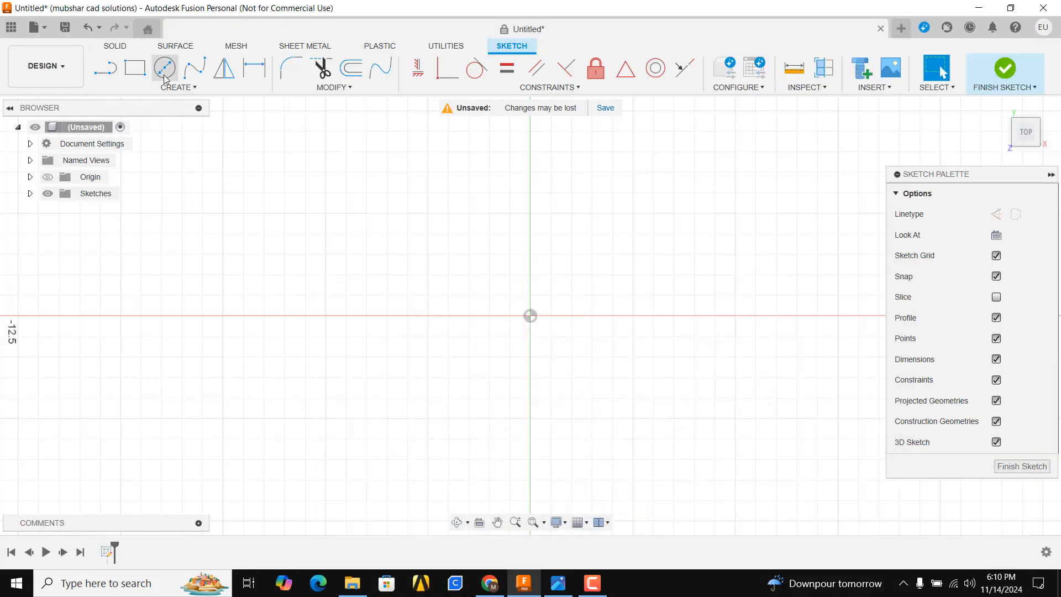
key(c)
click(530, 316)
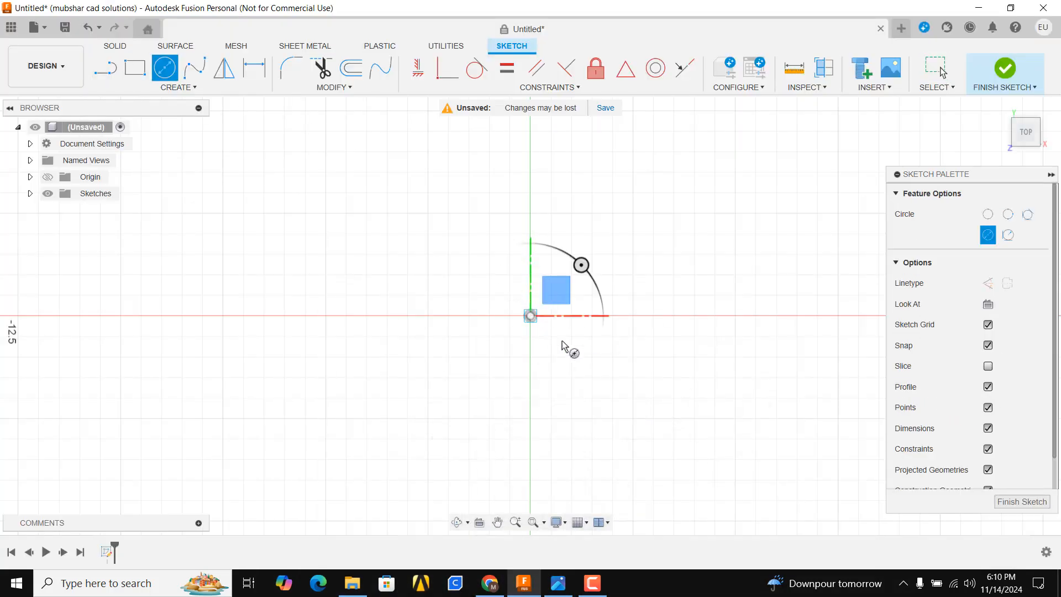
text(4.)
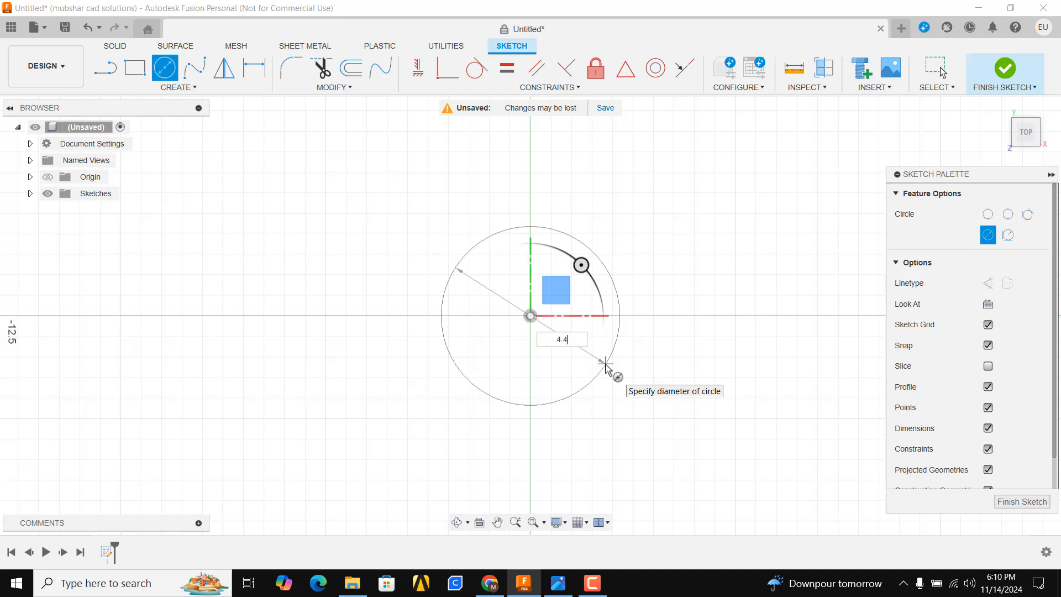
text(4)
key(Return)
key(Escape)
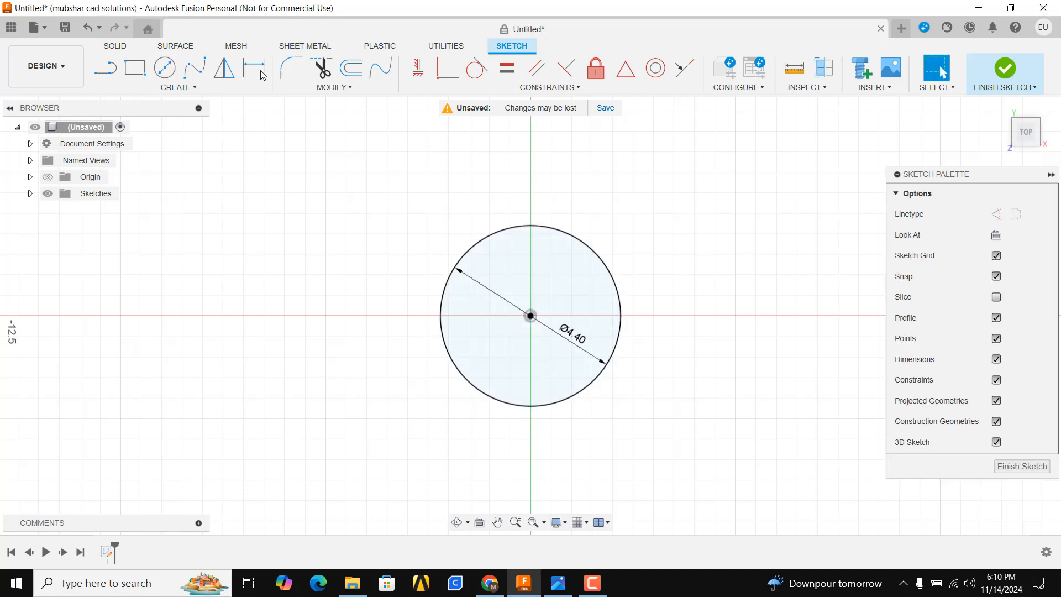
Draw two larger concentric circles freehand around the 4.4 mm circle, the middle one about 7.2 mm in diameter.
click(165, 67)
click(530, 316)
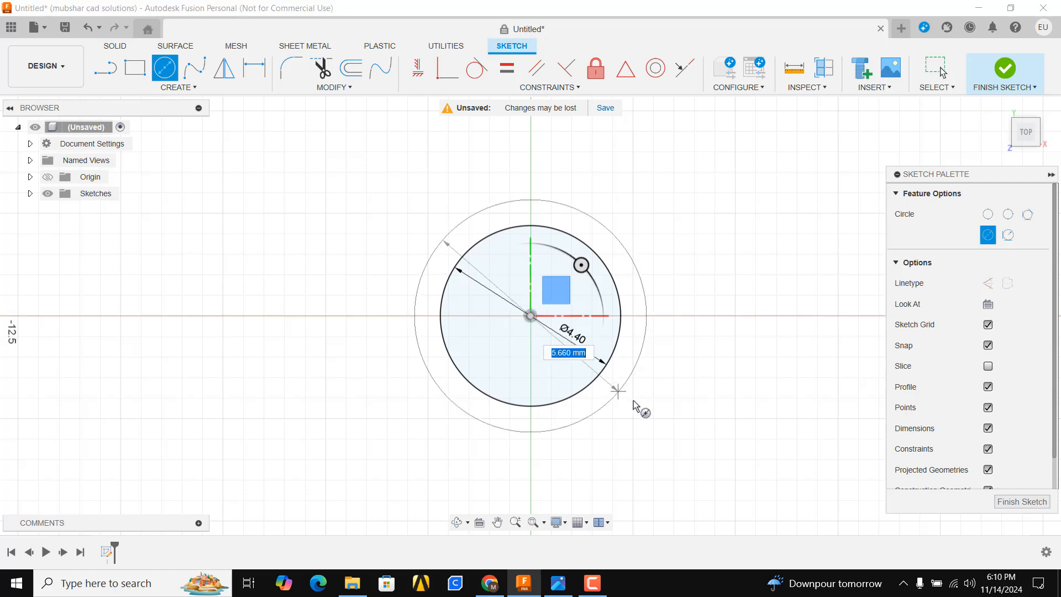
click(641, 411)
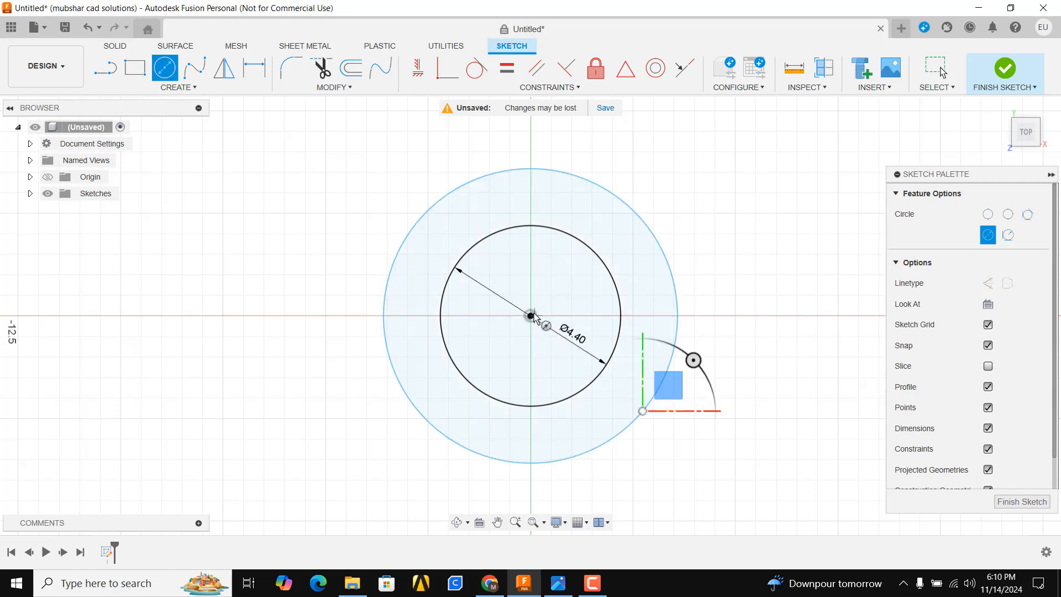
click(688, 426)
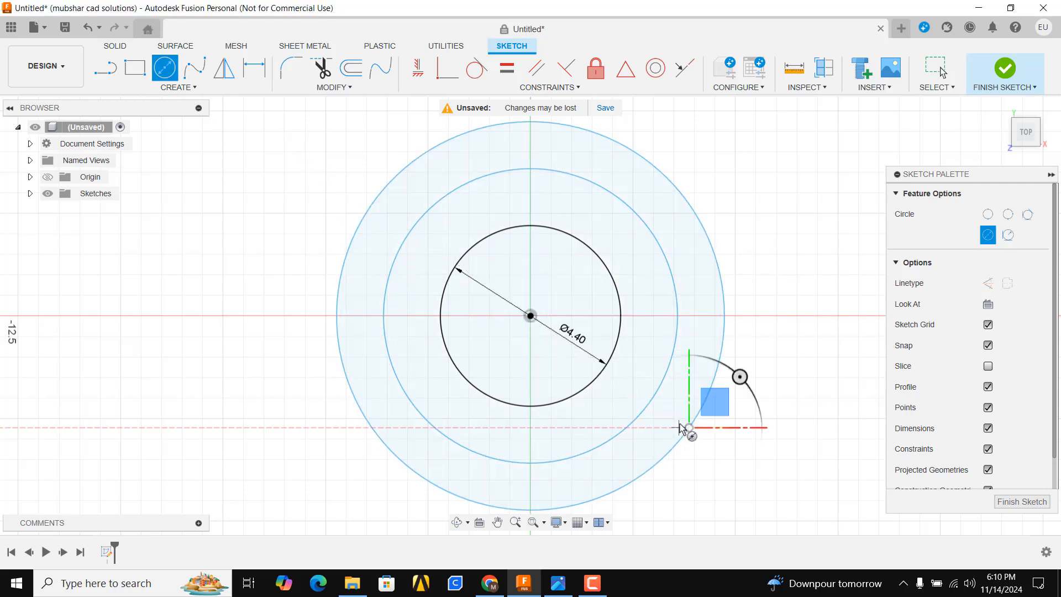
scroll(509, 298, down, 1)
scroll(509, 299, down, 2)
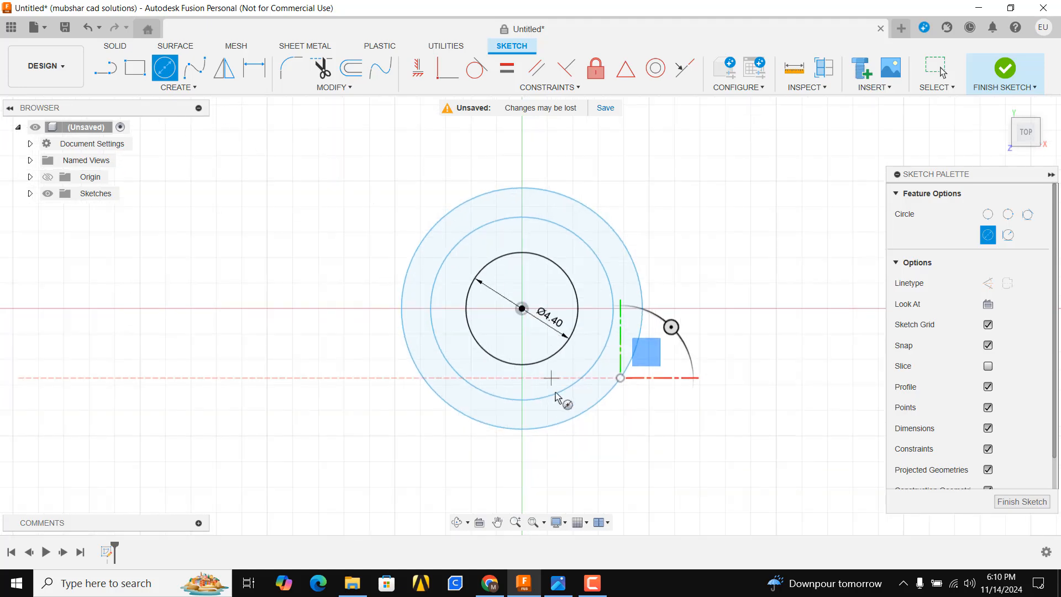
Check the radii on the reference drawing and dimension the middle circle to 6.4 mm and the outer circle to 9 mm diameter.
key(d)
click(557, 586)
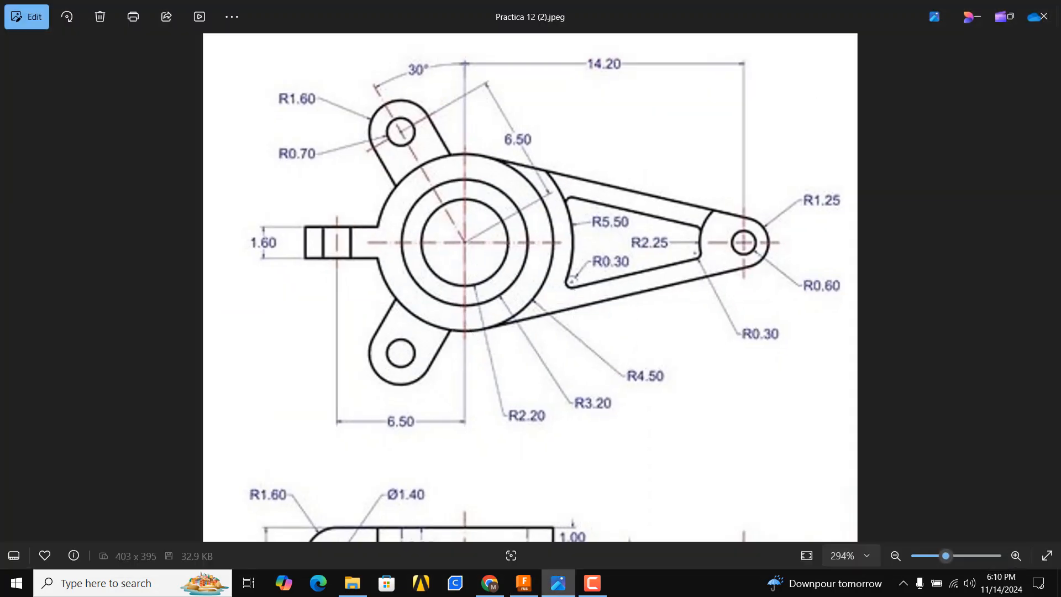
click(557, 582)
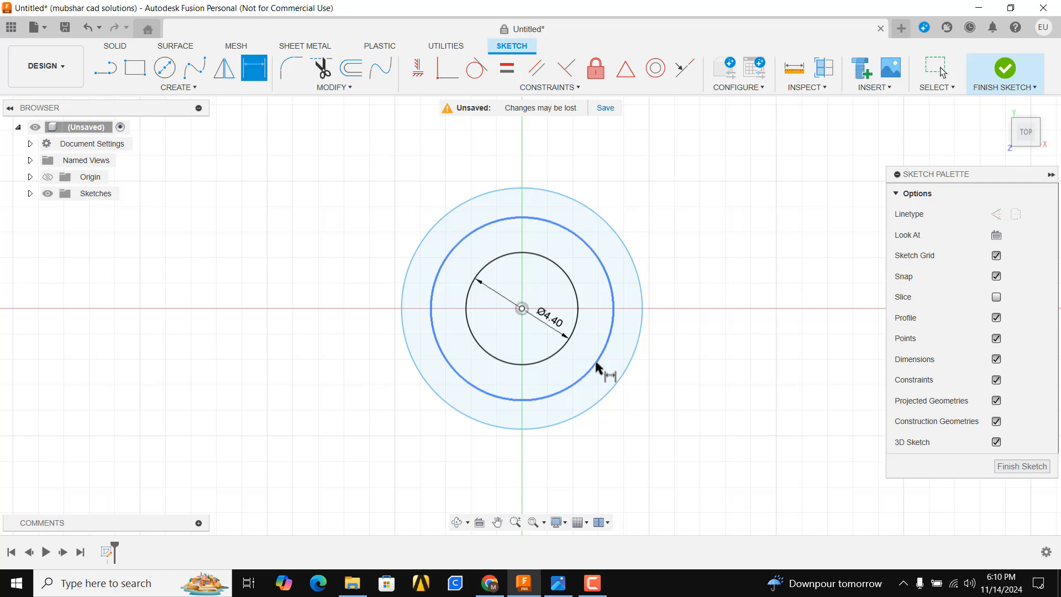
click(659, 429)
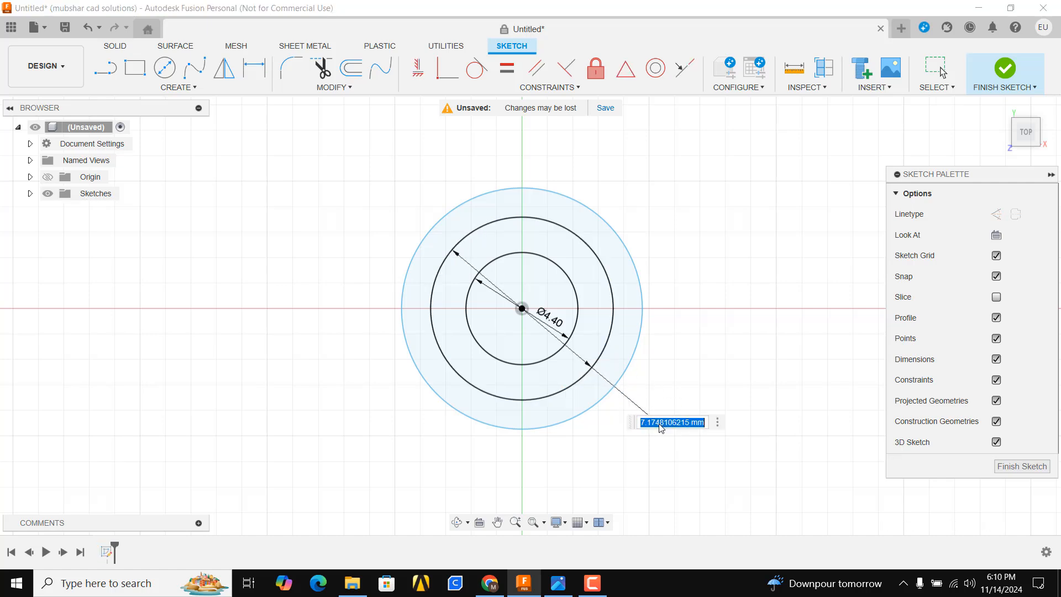
text(6.4)
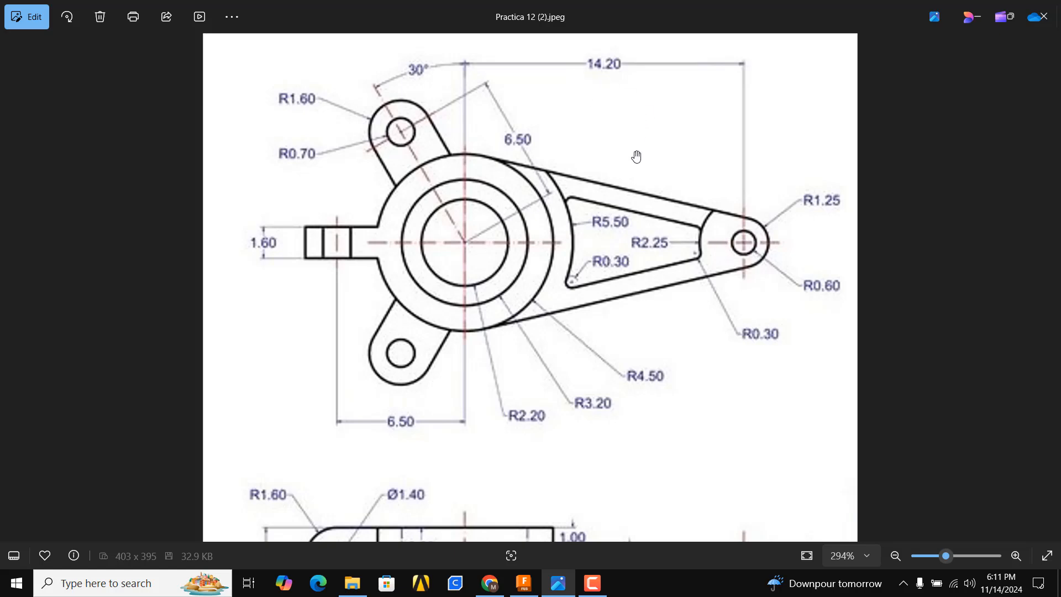
Draw a 14.2 mm horizontal line from the origin toward positive X and convert it to a construction line.
click(523, 583)
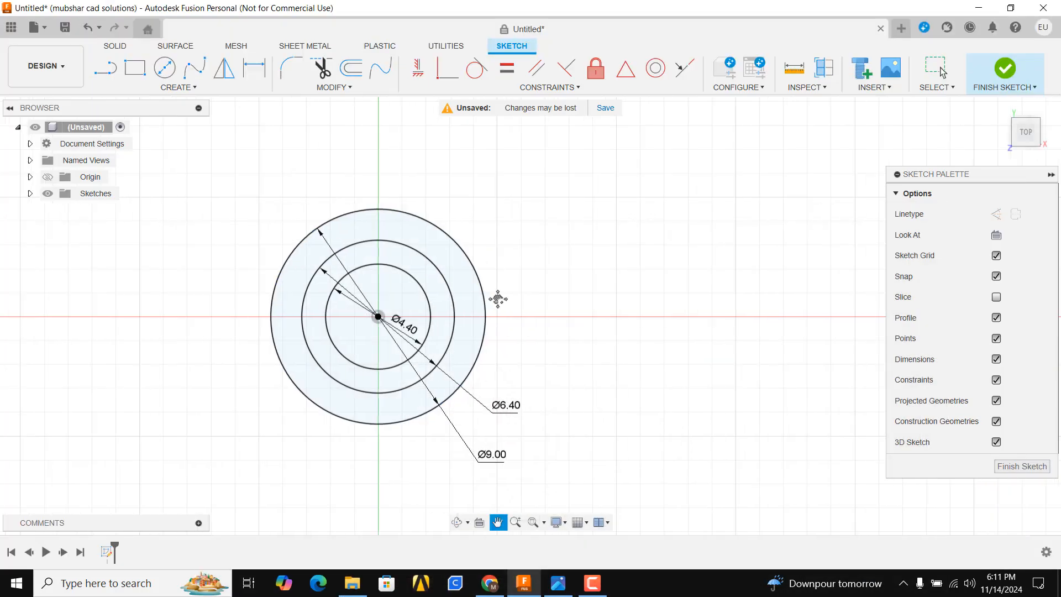
key(l)
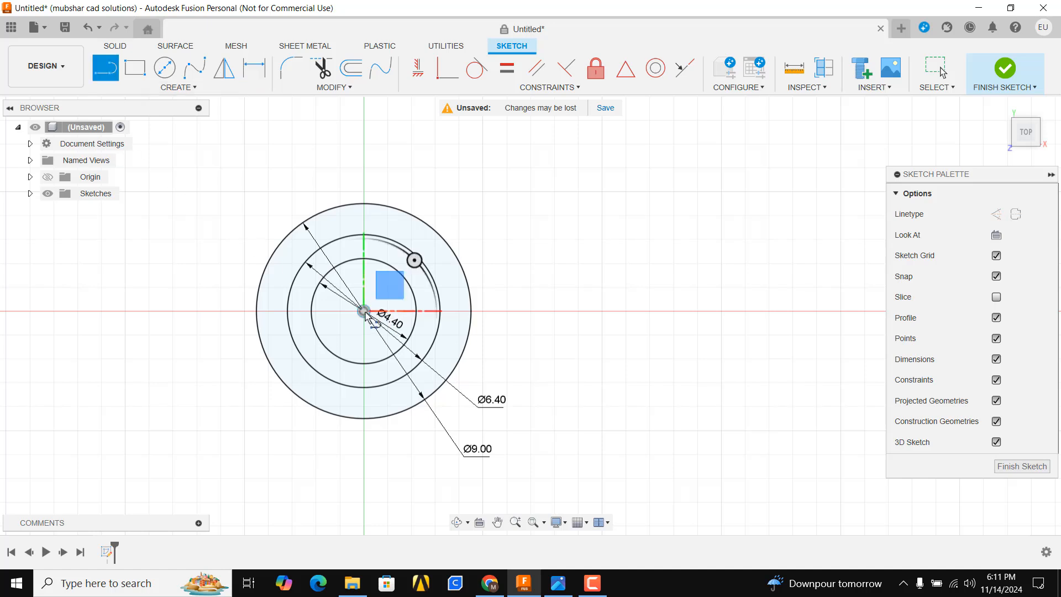
click(364, 311)
text(1)
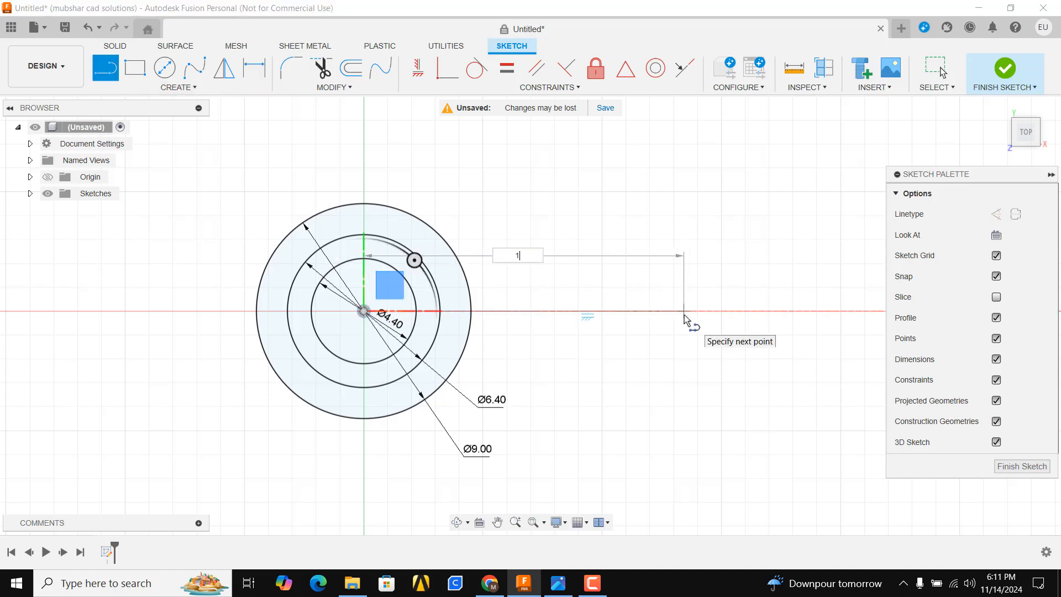
text(4.2)
key(Tab)
key(Return)
key(Escape)
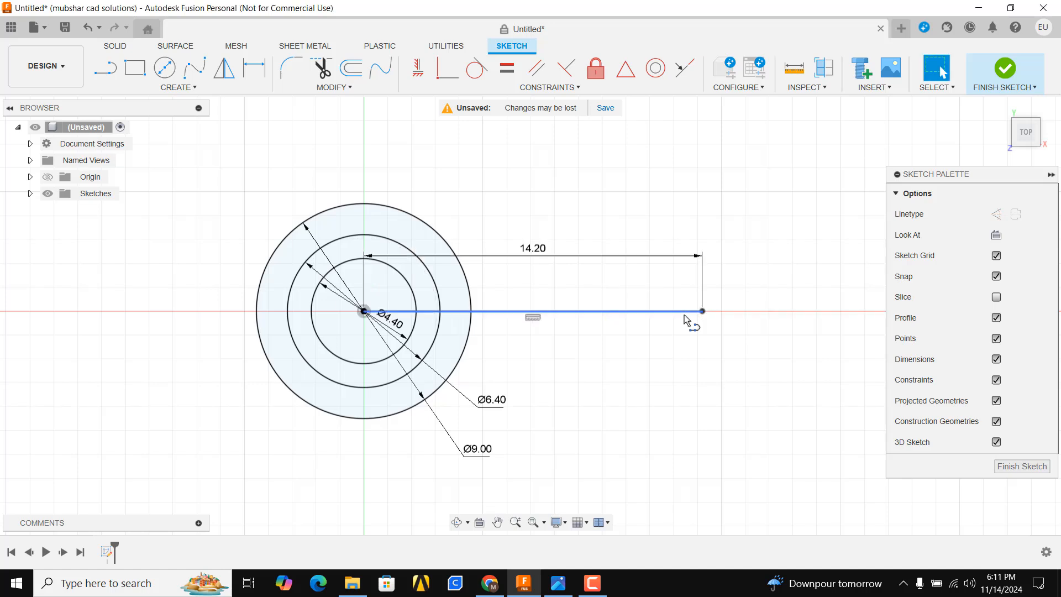
click(663, 311)
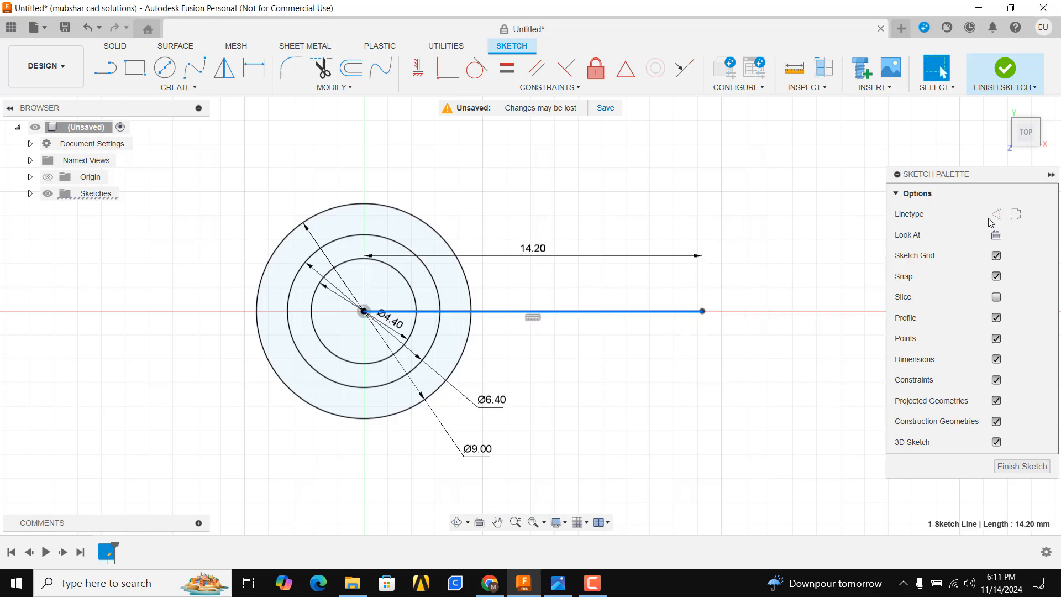
click(995, 214)
Draw two concentric circles at the construction line's free end with diameters of 2.5 mm and 1.2 mm, following the reference drawing.
scroll(718, 317, down, 1)
middle_drag(709, 322, 608, 326)
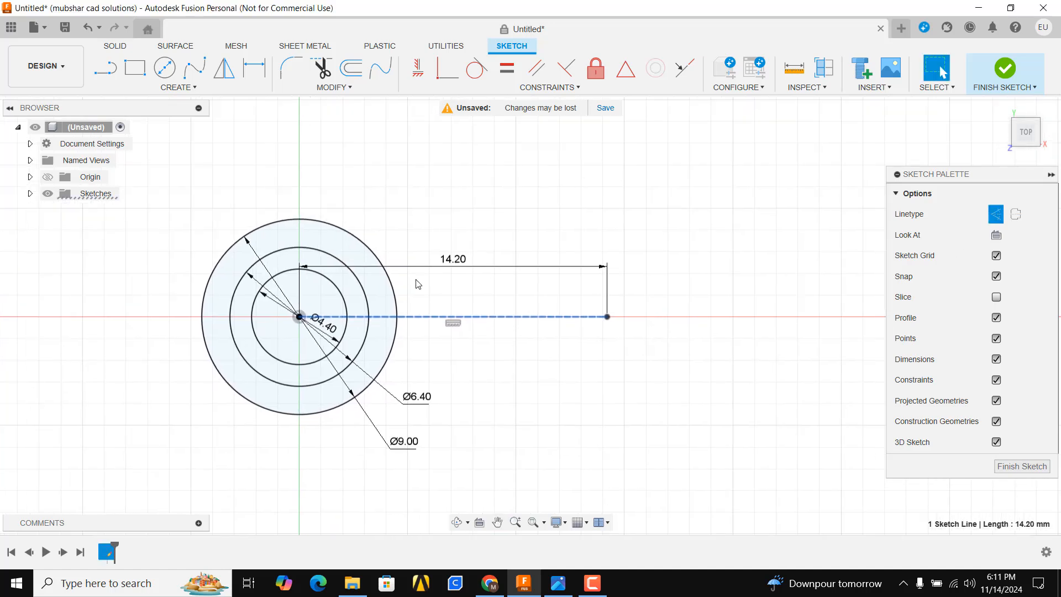
click(164, 67)
click(607, 317)
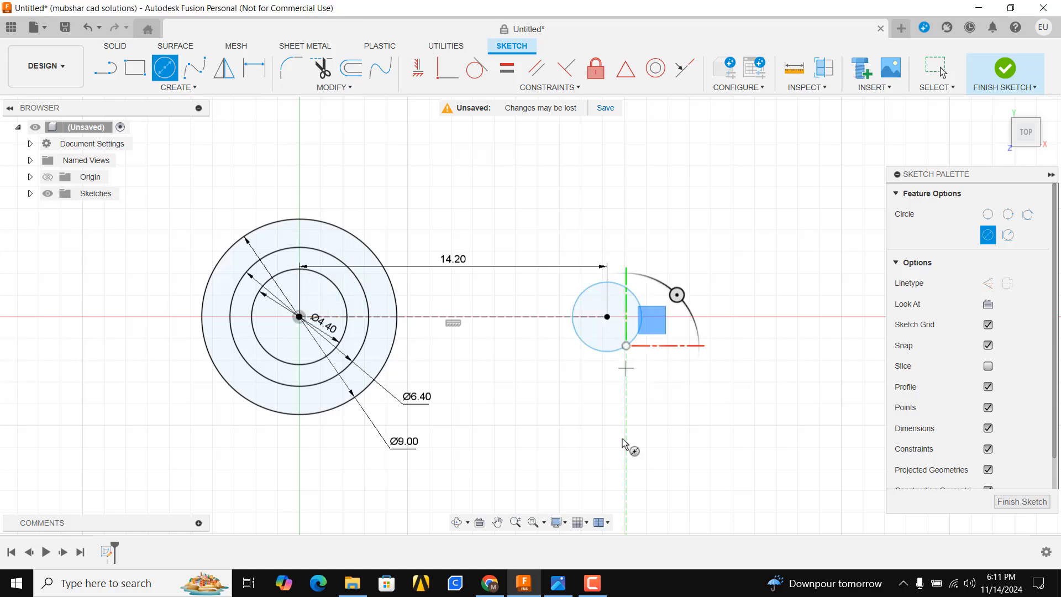
click(560, 586)
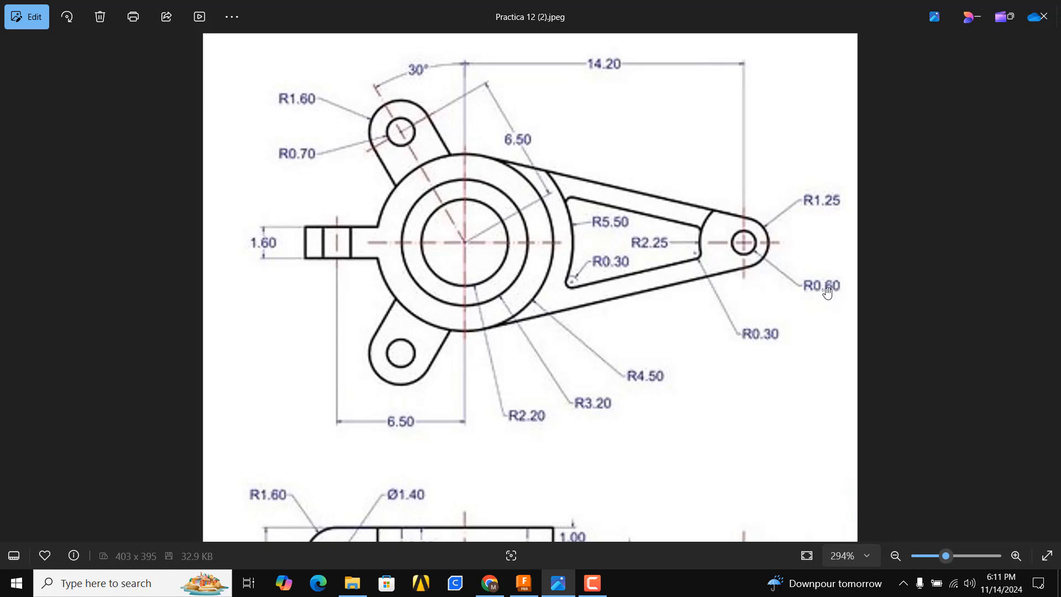
click(523, 583)
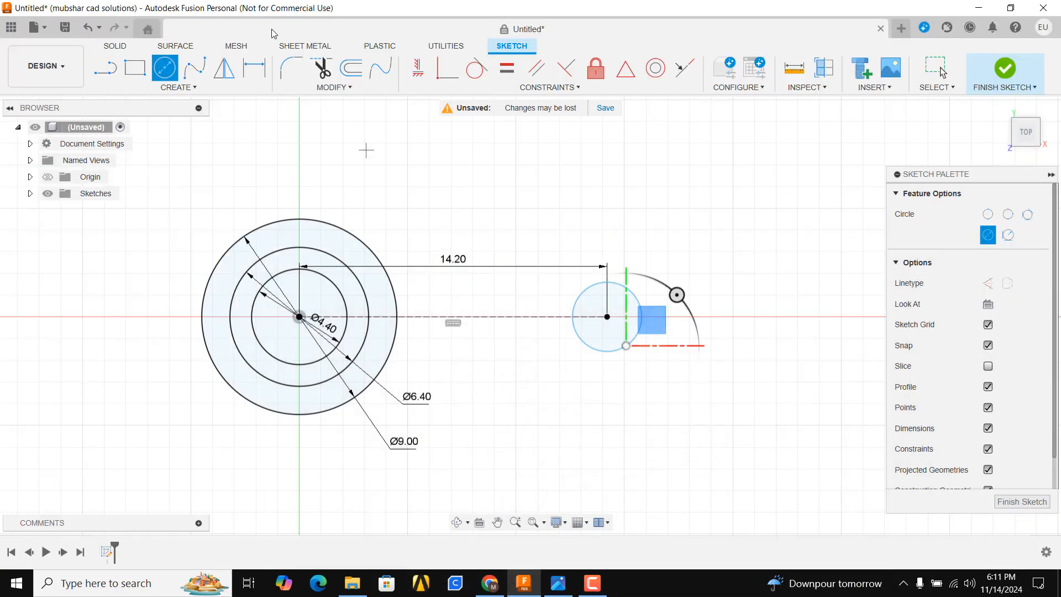
click(558, 583)
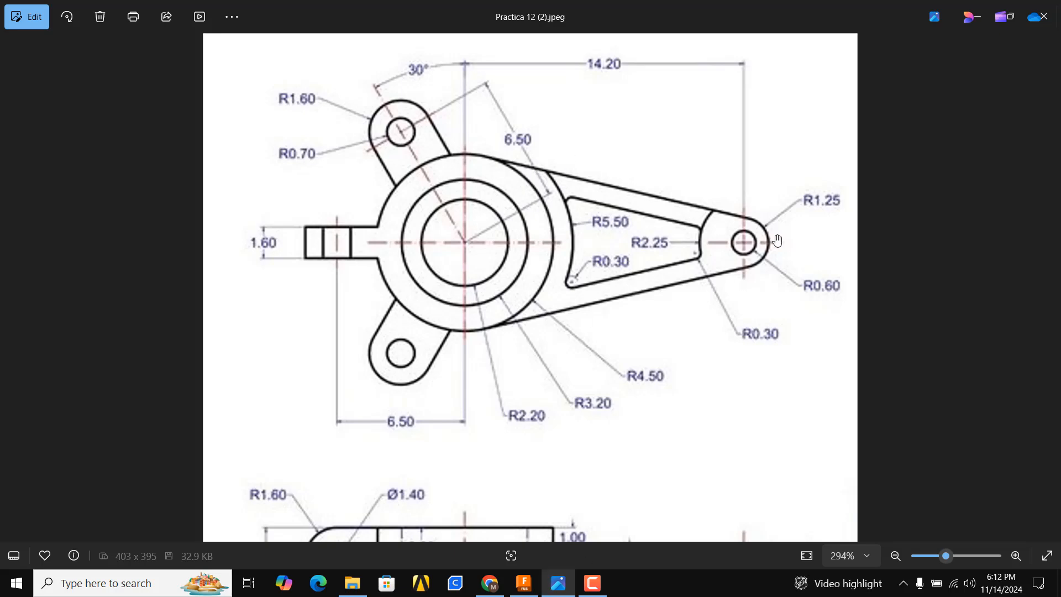
click(558, 589)
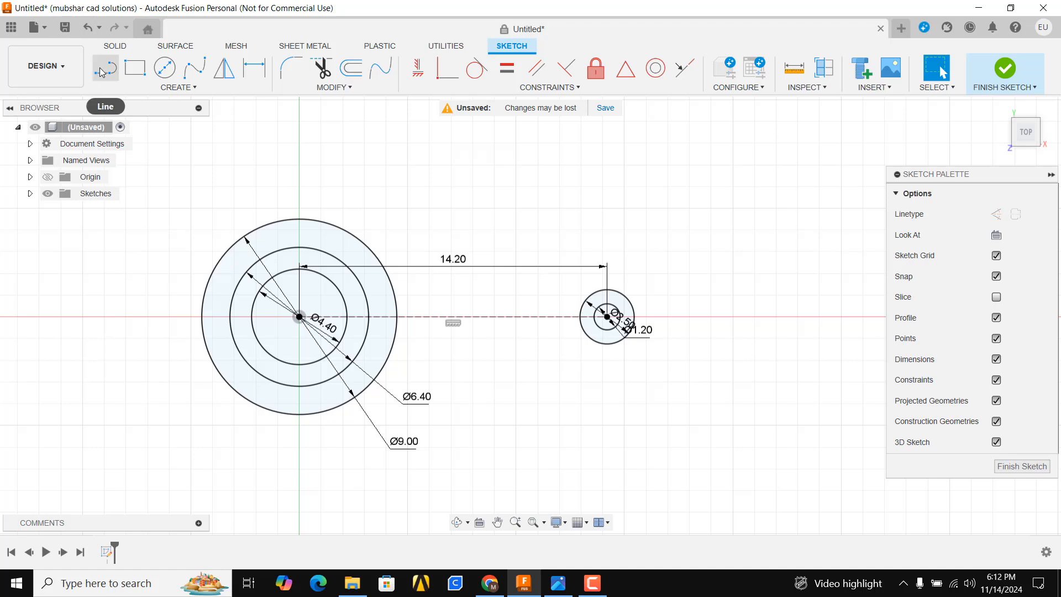
Draw a sloping line above the two circle groups, from the large circles to the small ones, and hide the sketch constraint symbols.
click(105, 67)
click(327, 211)
click(628, 280)
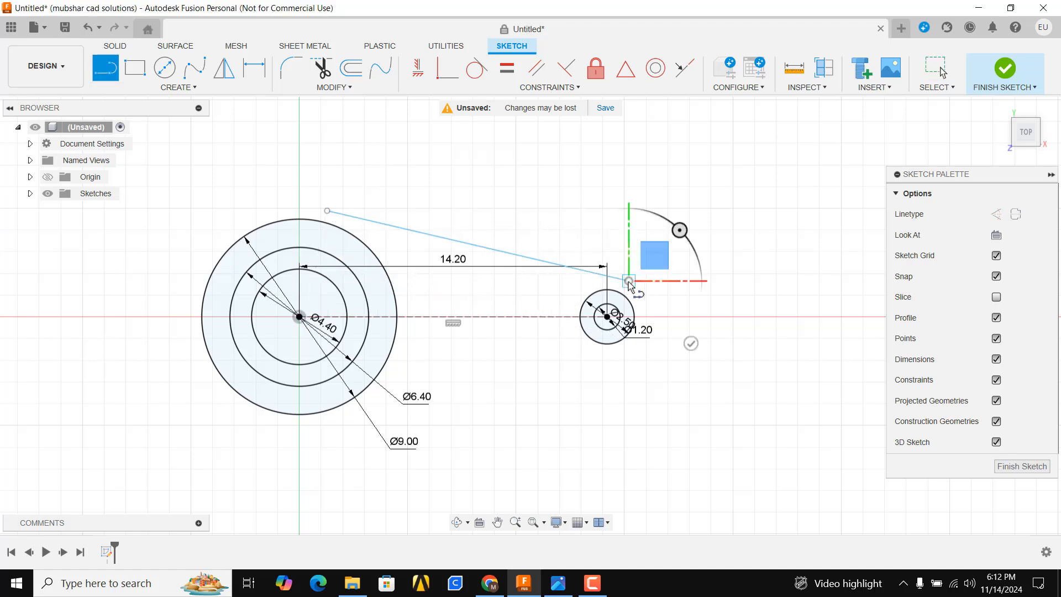
key(Escape)
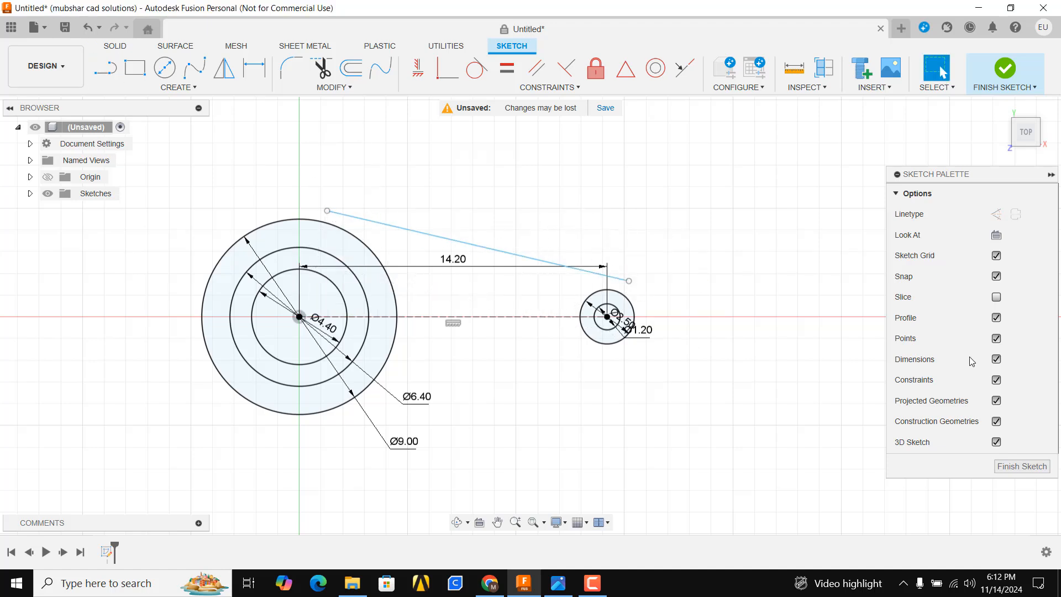
click(994, 380)
scroll(302, 198, up, 2)
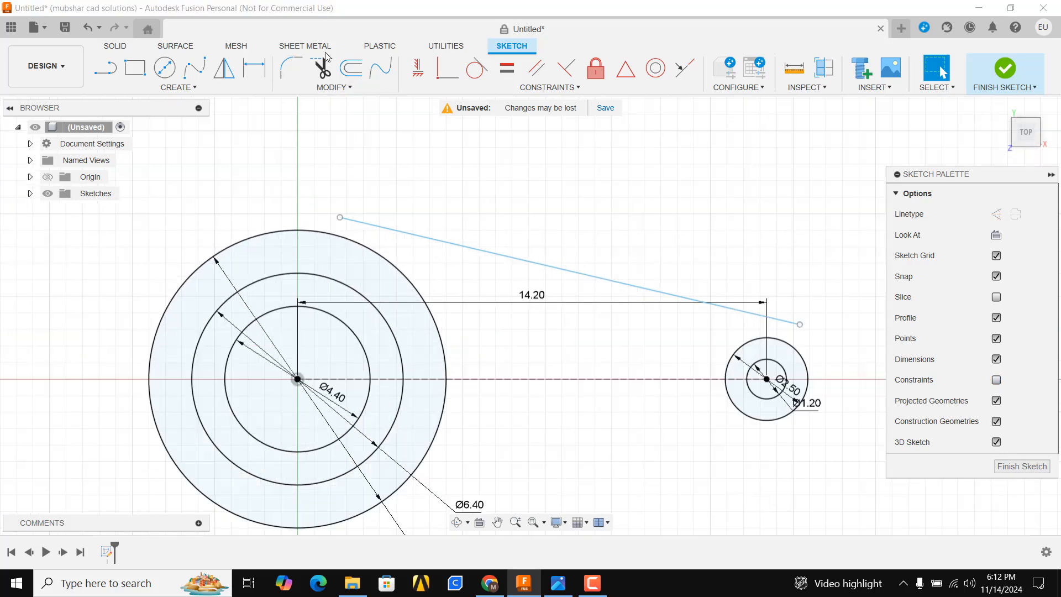
Constrain the sloping line's endpoints coincident with the 9 mm circle and the 2.5 mm circle.
click(449, 69)
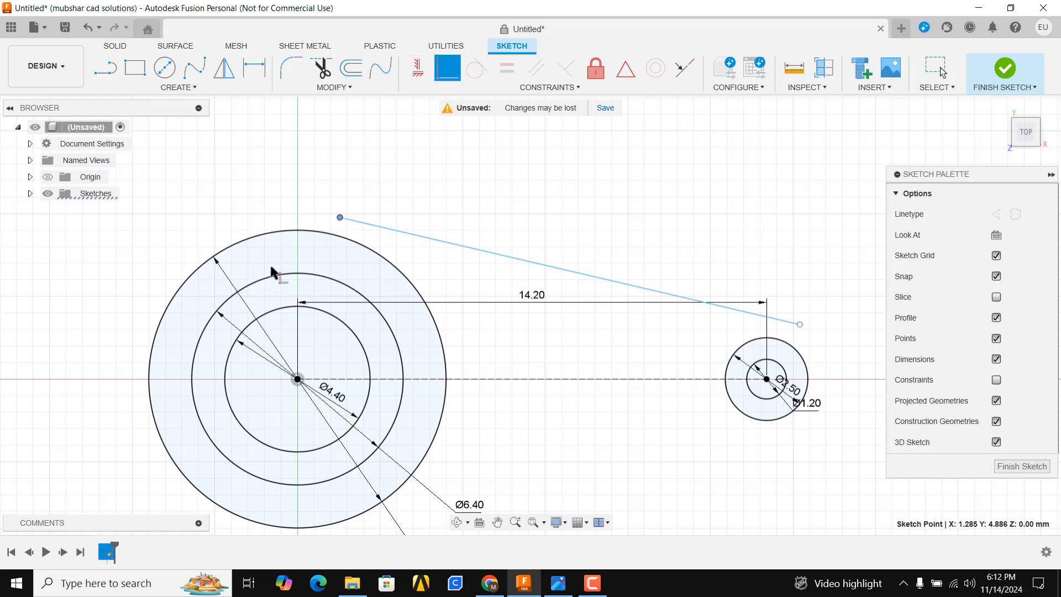
click(330, 235)
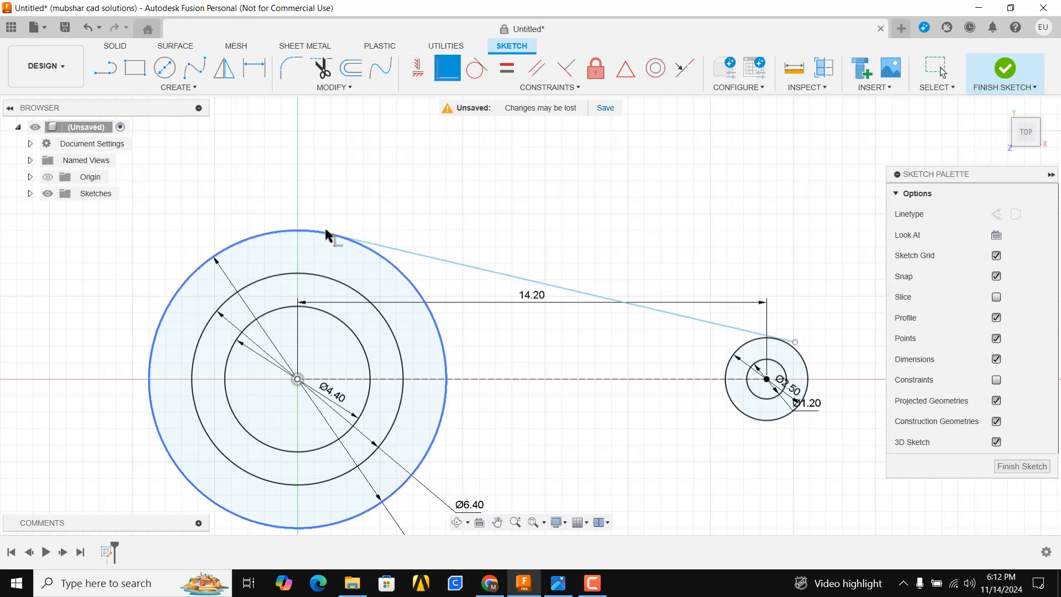
click(796, 342)
click(798, 354)
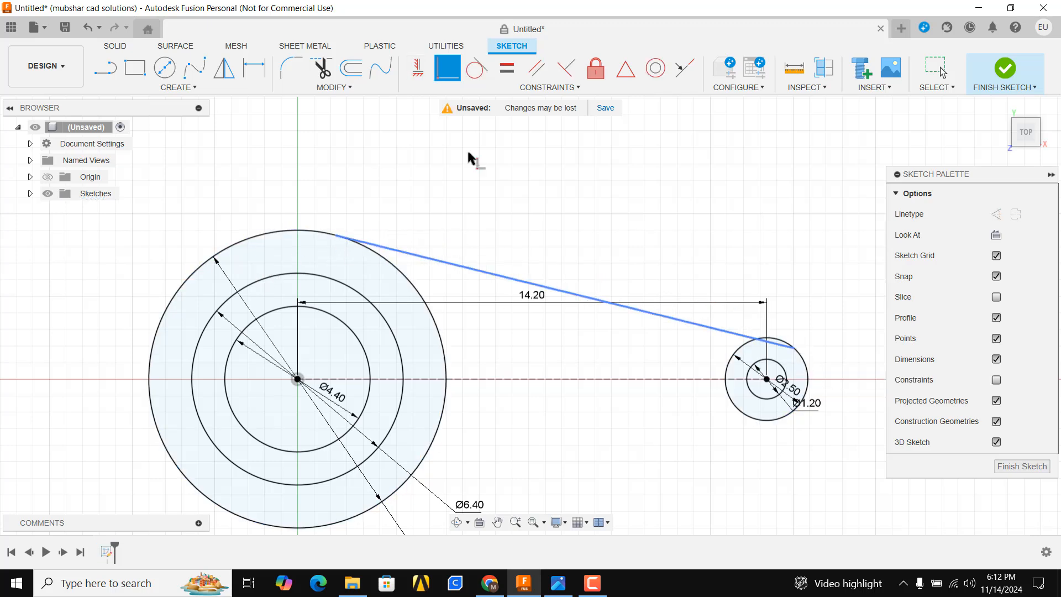
Make the sloping line tangent to the 9 mm circle and the 2.5 mm circle.
click(477, 68)
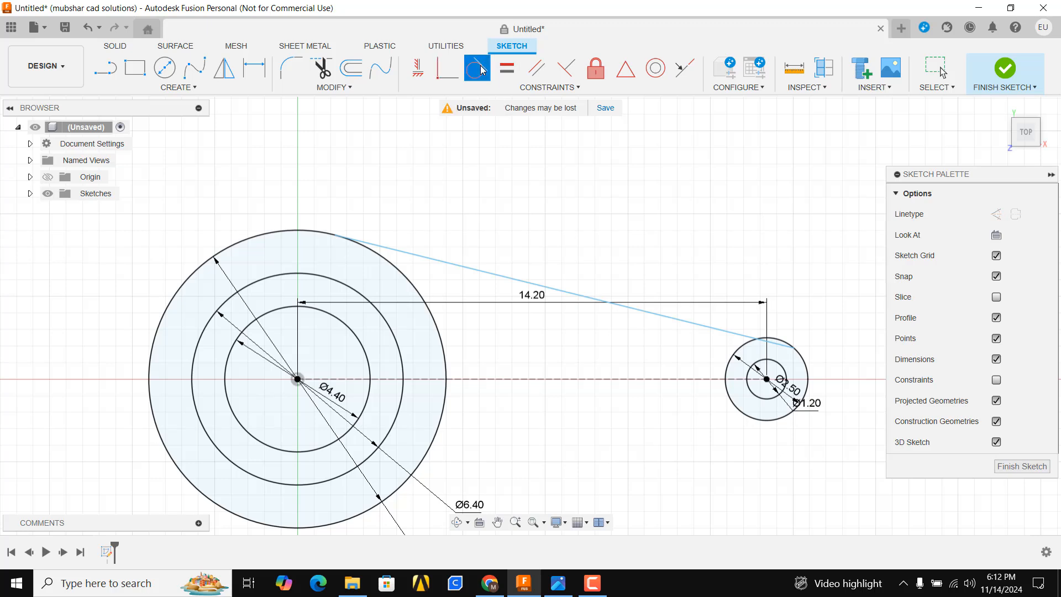
click(405, 256)
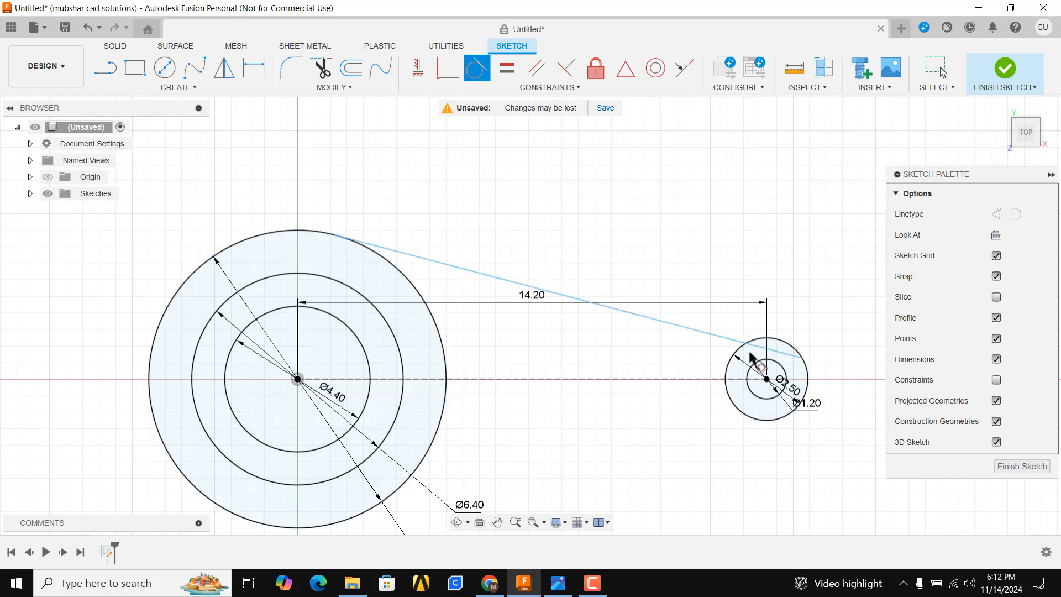
click(807, 377)
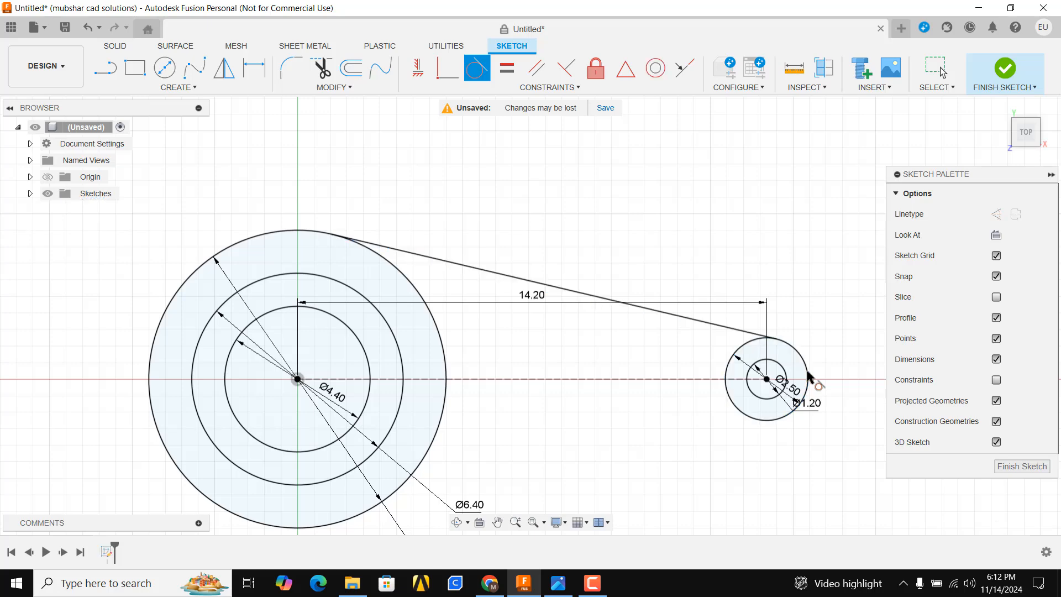
Mirror the sloping tangent line about the horizontal construction line to form the arm's lower edge.
scroll(519, 345, down, 2)
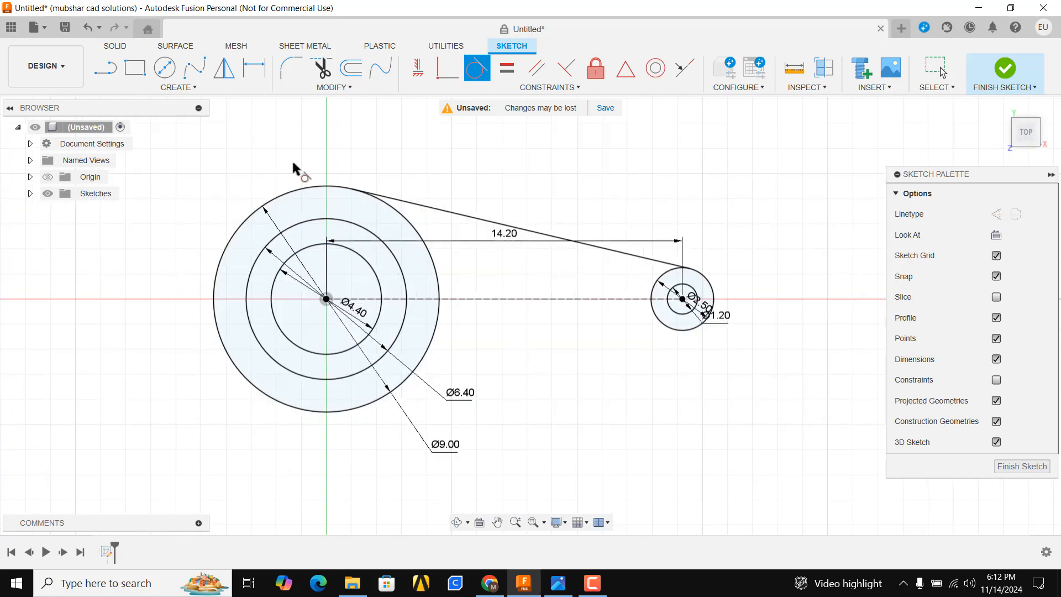
click(200, 87)
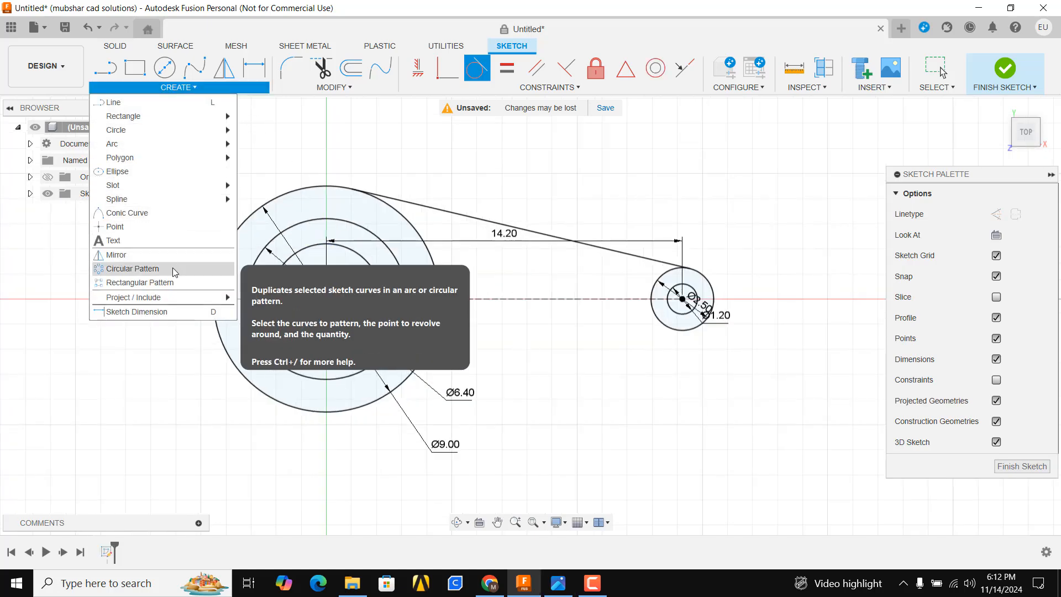
click(119, 254)
click(556, 237)
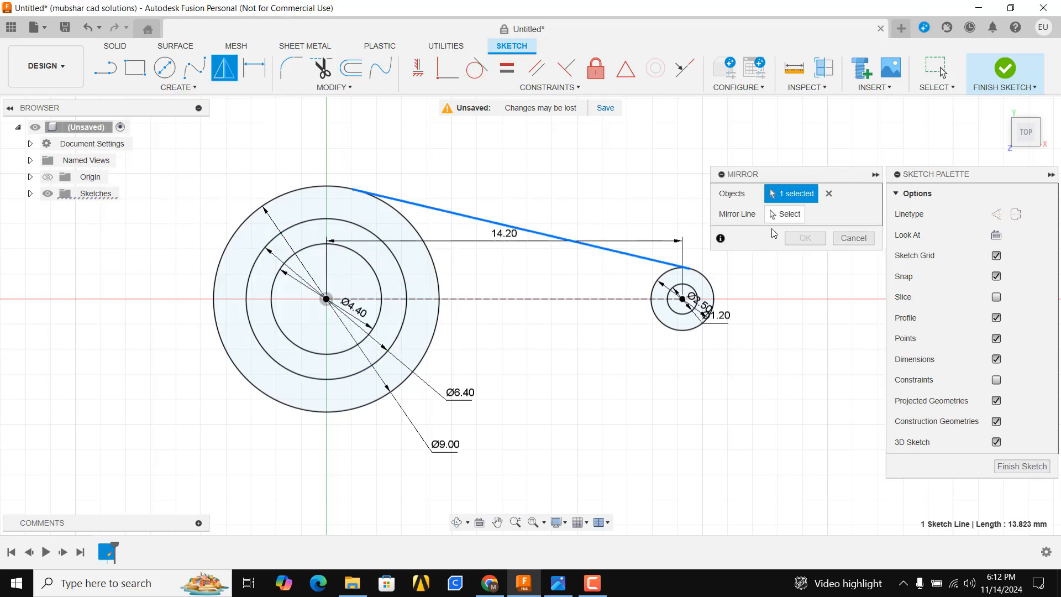
click(785, 214)
click(576, 299)
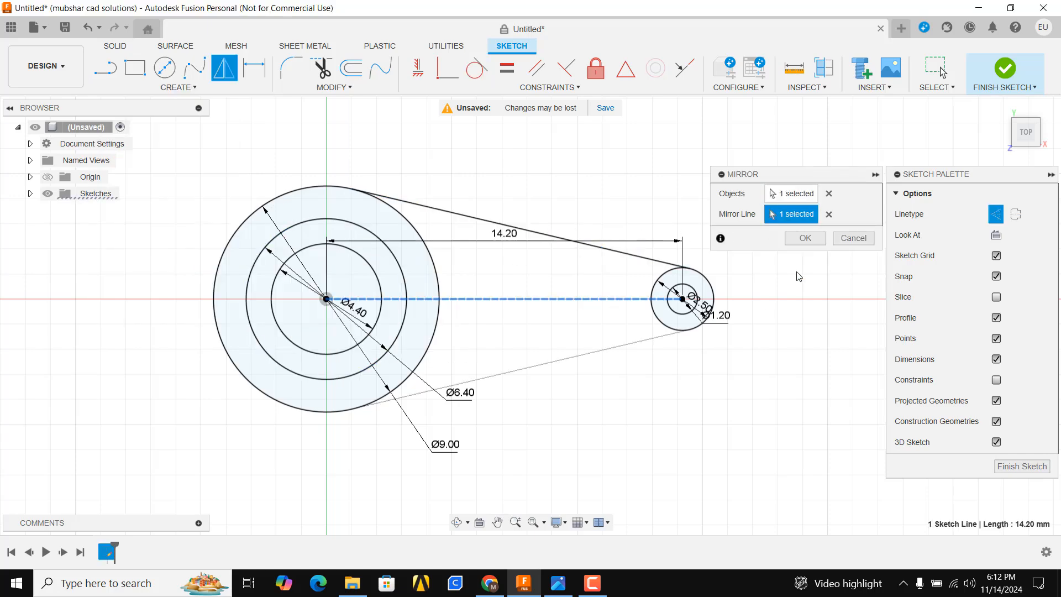
click(805, 238)
Trim away the portion of the 2.5 mm circle lying inside the arm, keeping only its outer rounded end.
scroll(707, 310, up, 4)
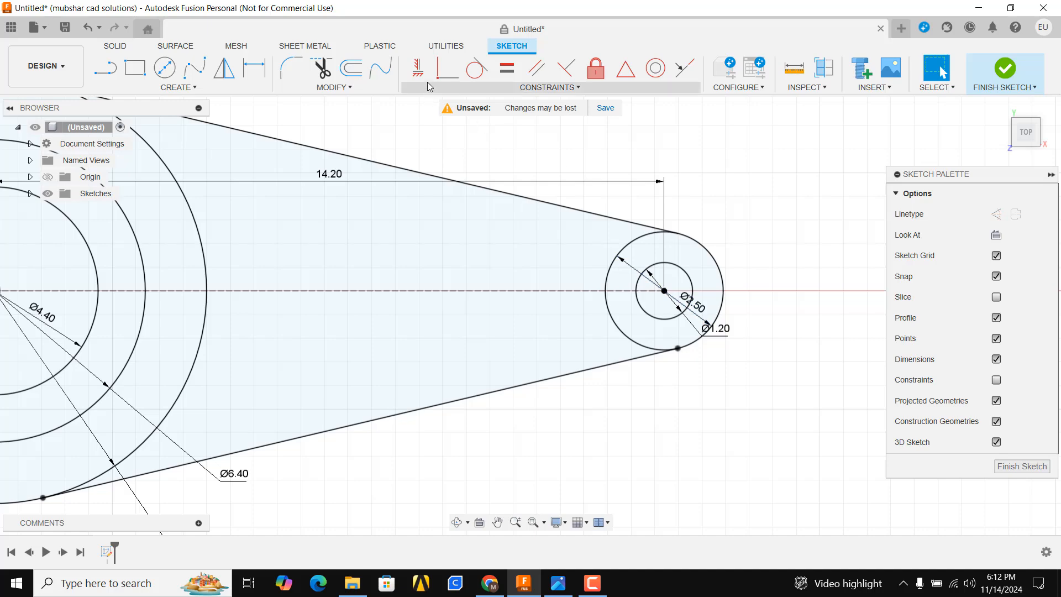
click(321, 68)
click(619, 301)
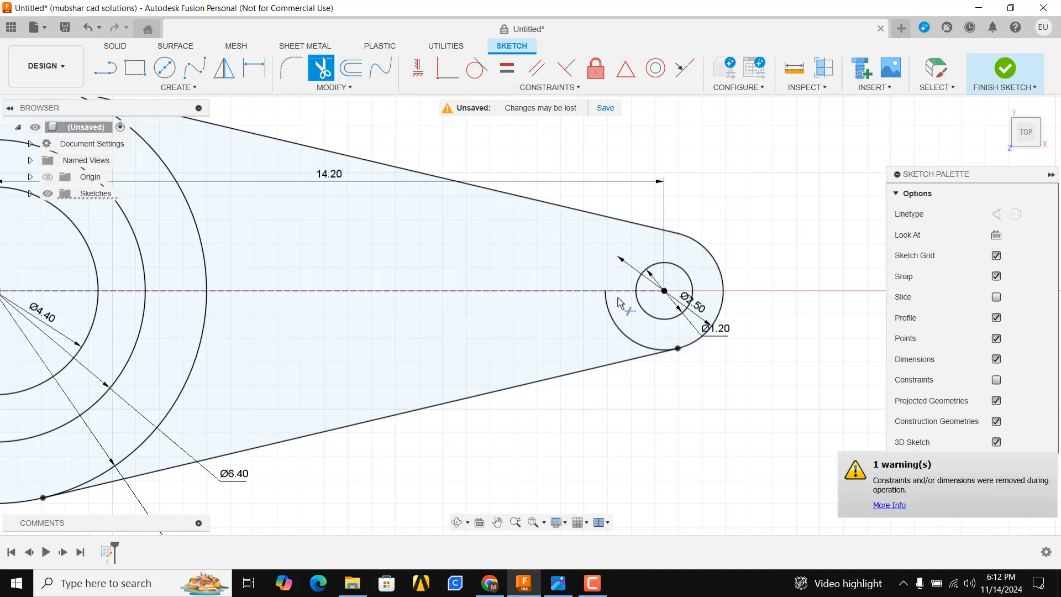
click(617, 326)
scroll(451, 301, down, 4)
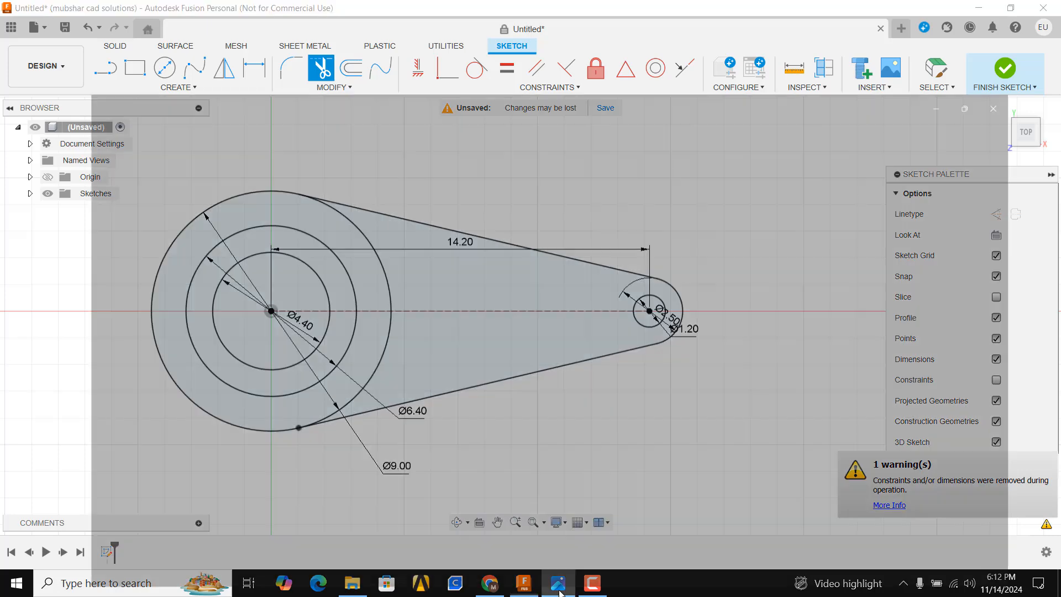
Check the Practica 12 reference drawing and draw an 11 mm diameter circle concentric with the large hub circles.
click(558, 583)
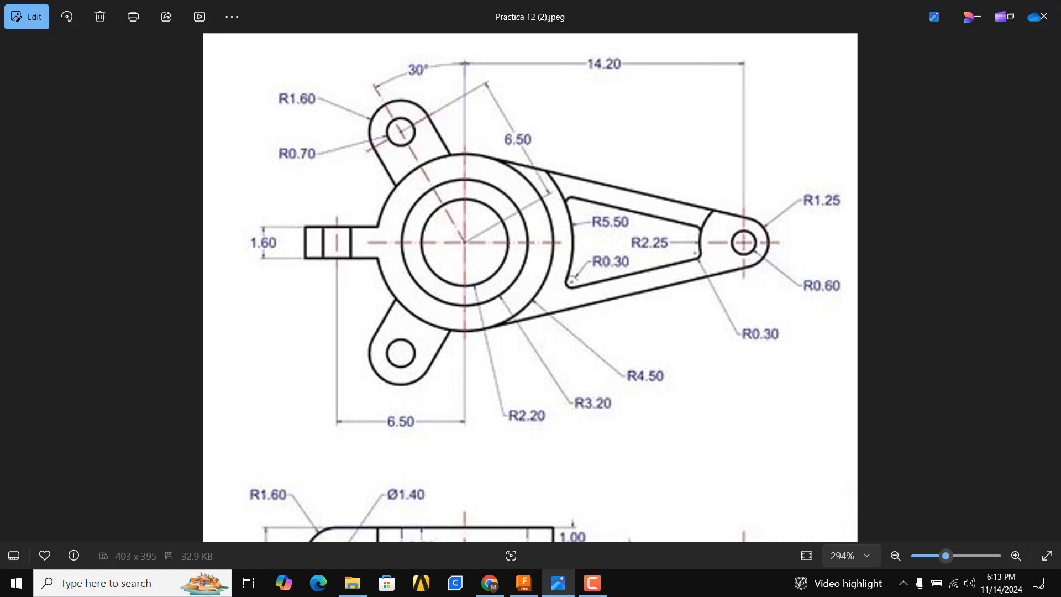
click(523, 582)
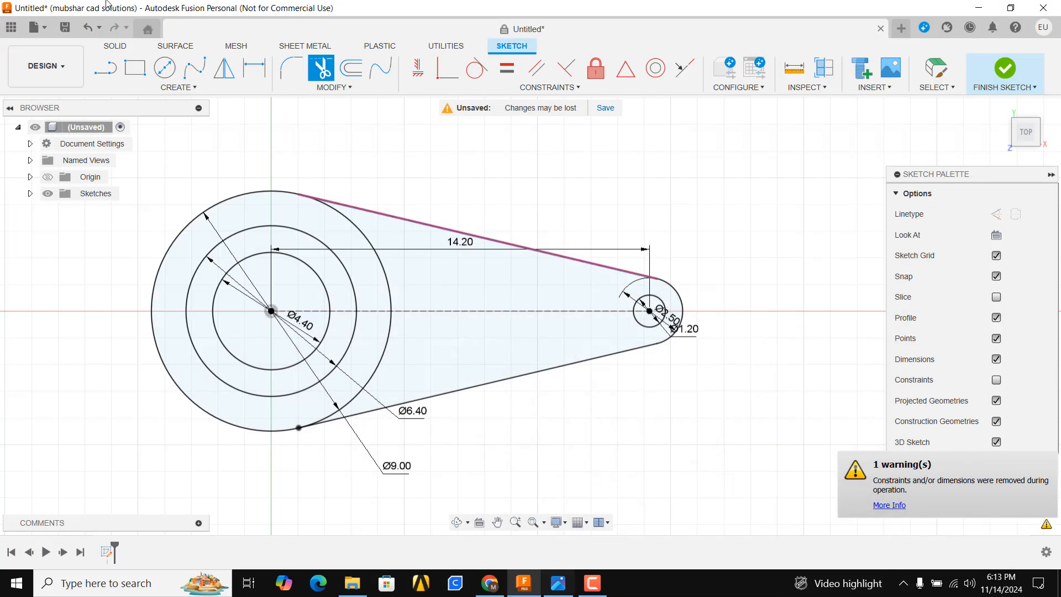
click(169, 73)
click(272, 311)
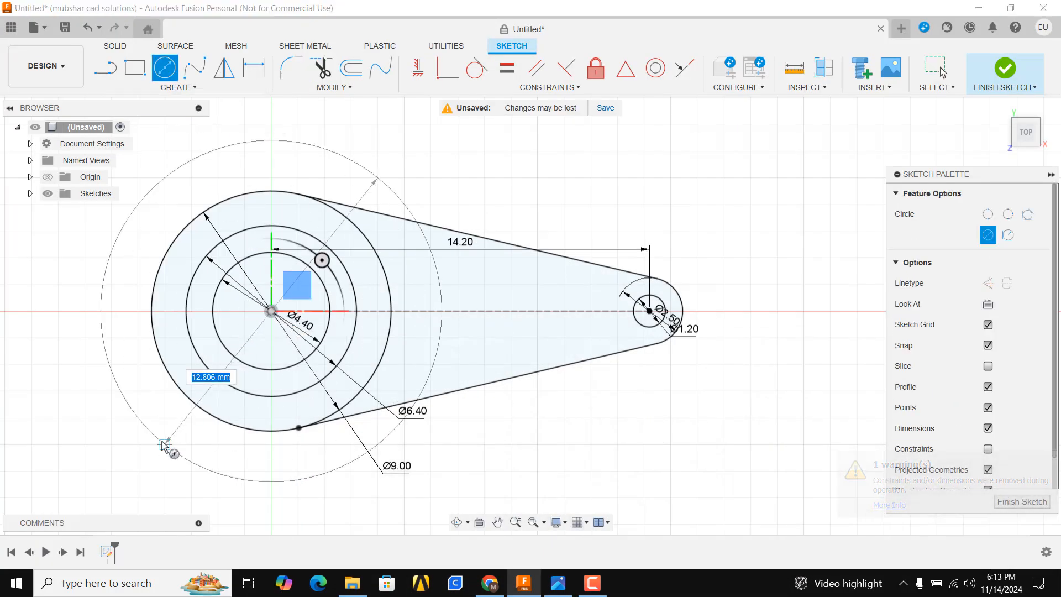
text(11)
key(Return)
key(Escape)
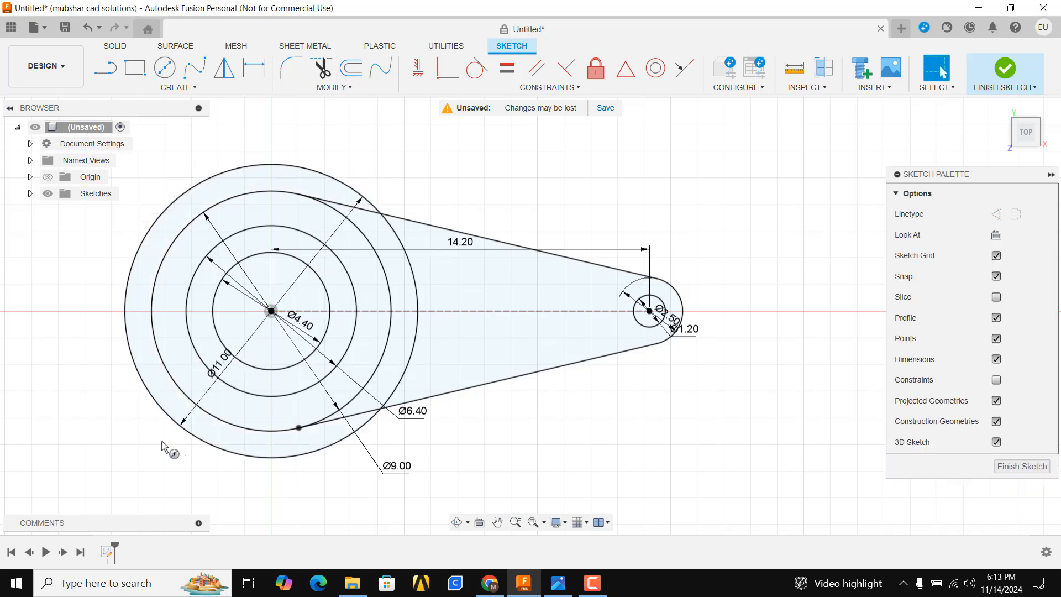
Consult the reference drawing again and draw a 4.5 mm diameter circle centred on the arm's small end.
click(566, 591)
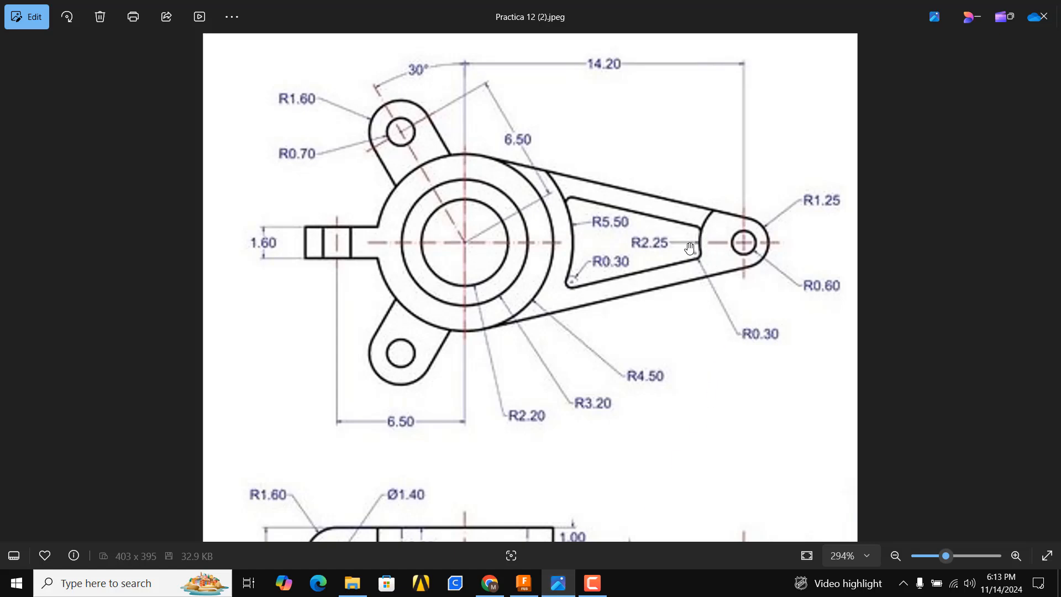
click(558, 583)
text(4)
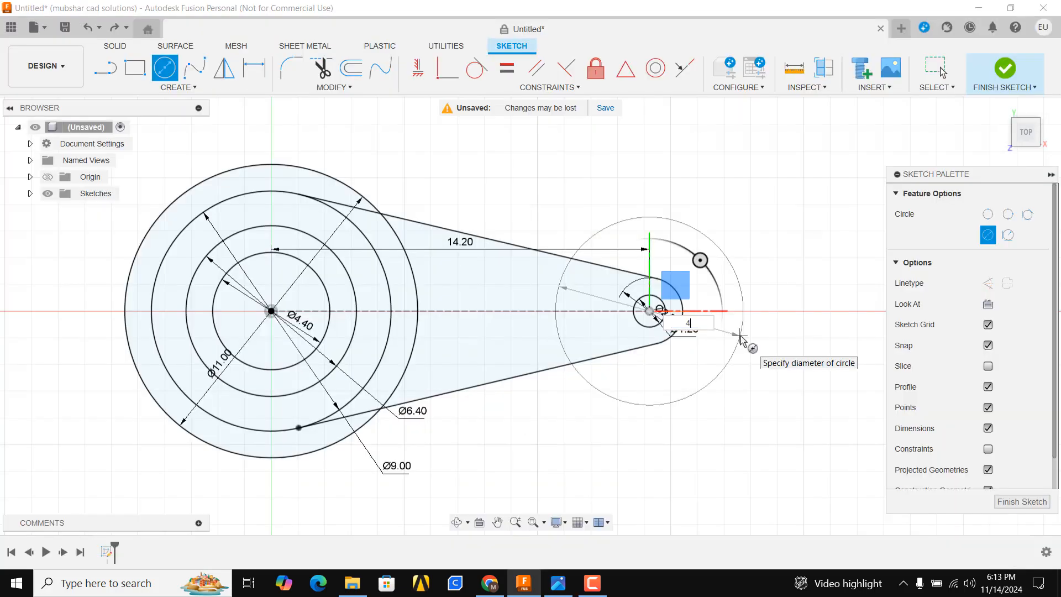
text(.5)
key(Return)
key(Escape)
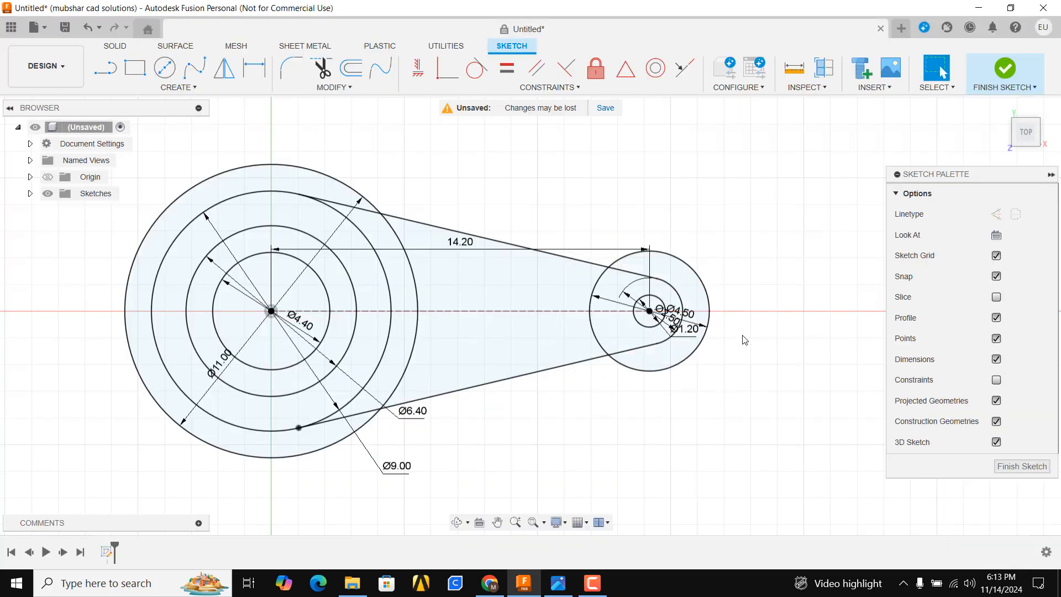
Review the arm's pocket in the reference drawing and sketch a line about 5 mm long inside the arm, parallel to its upper edge.
click(558, 582)
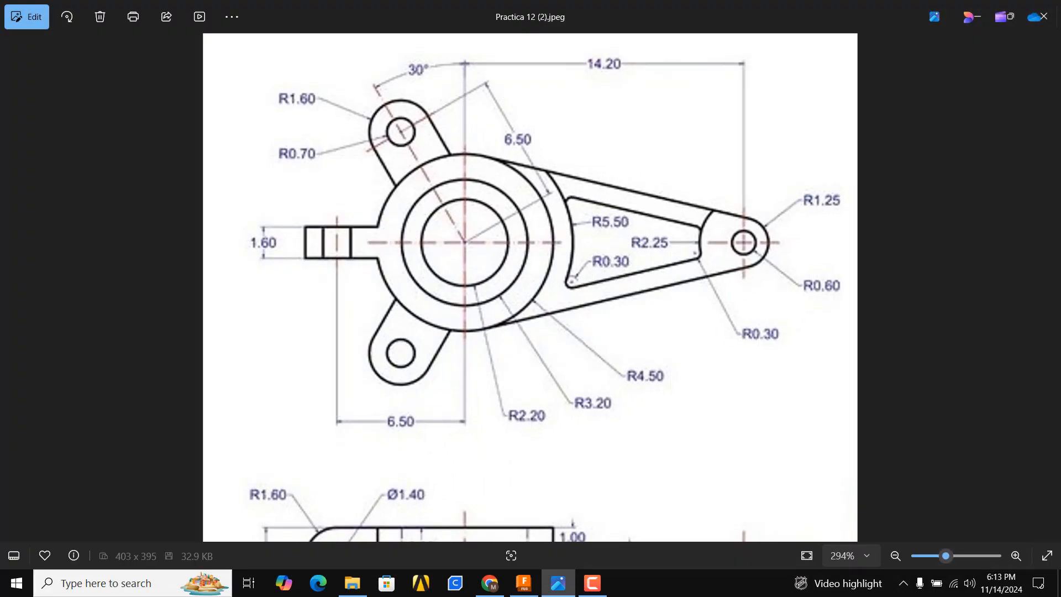
scroll(631, 308, up, 1)
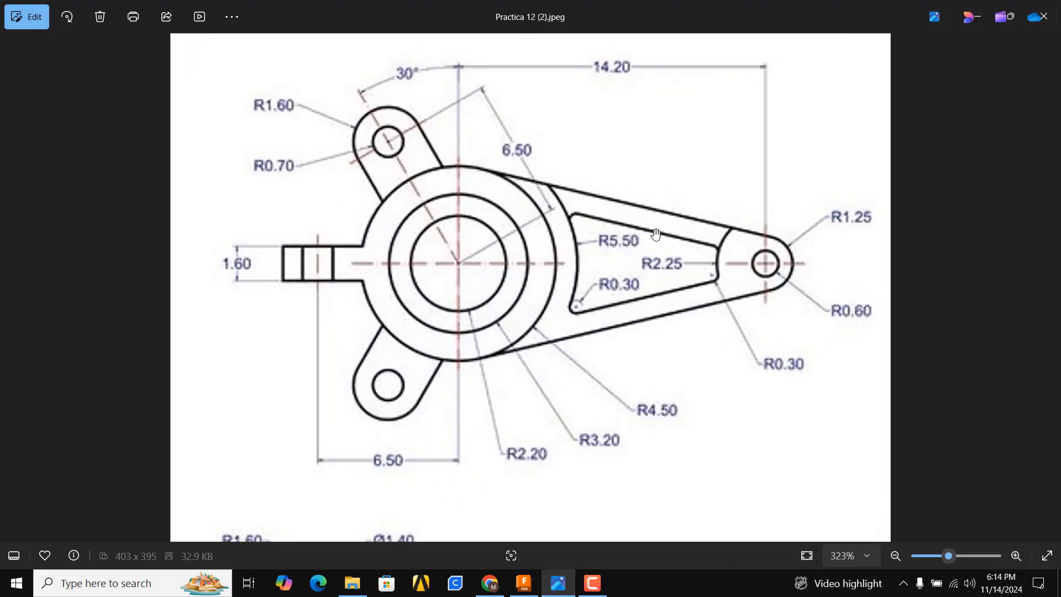
click(523, 583)
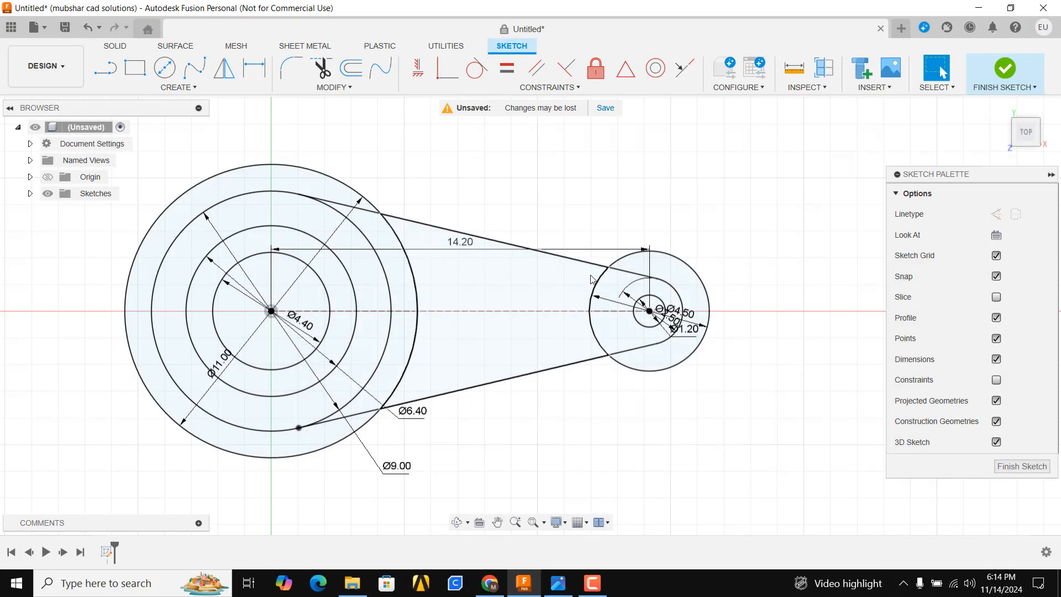
click(105, 68)
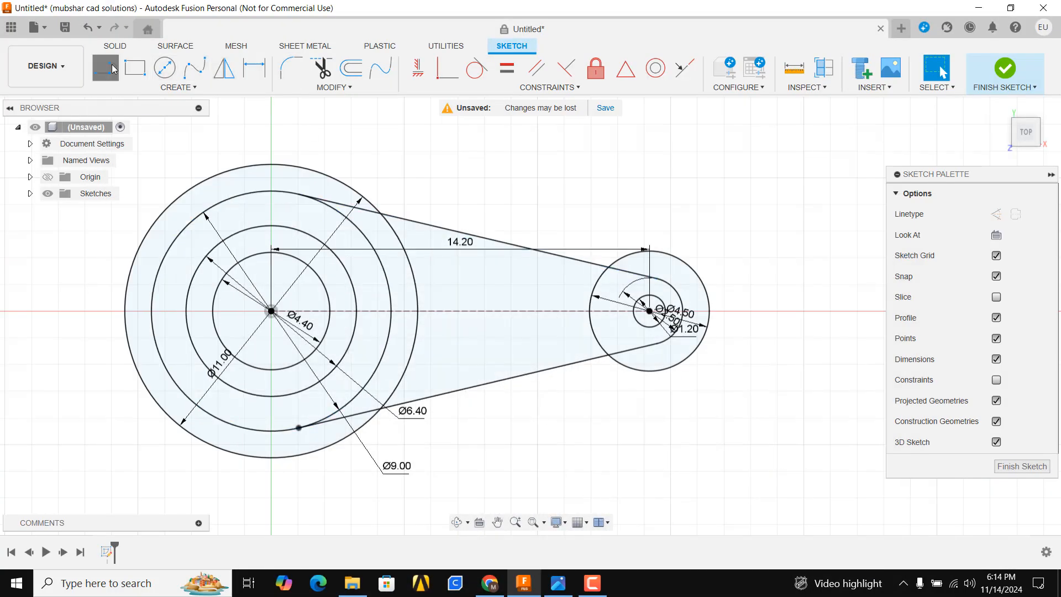
click(439, 253)
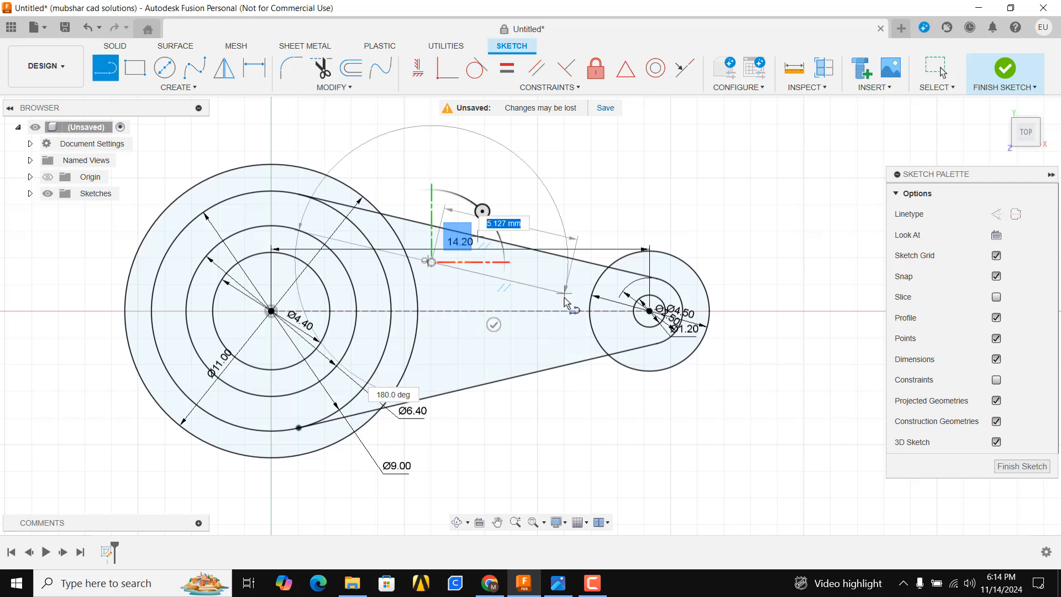
click(569, 285)
key(Escape)
Dimension the distance between the inner line and the arm's upper edge to 1 mm.
scroll(511, 320, up, 2)
key(d)
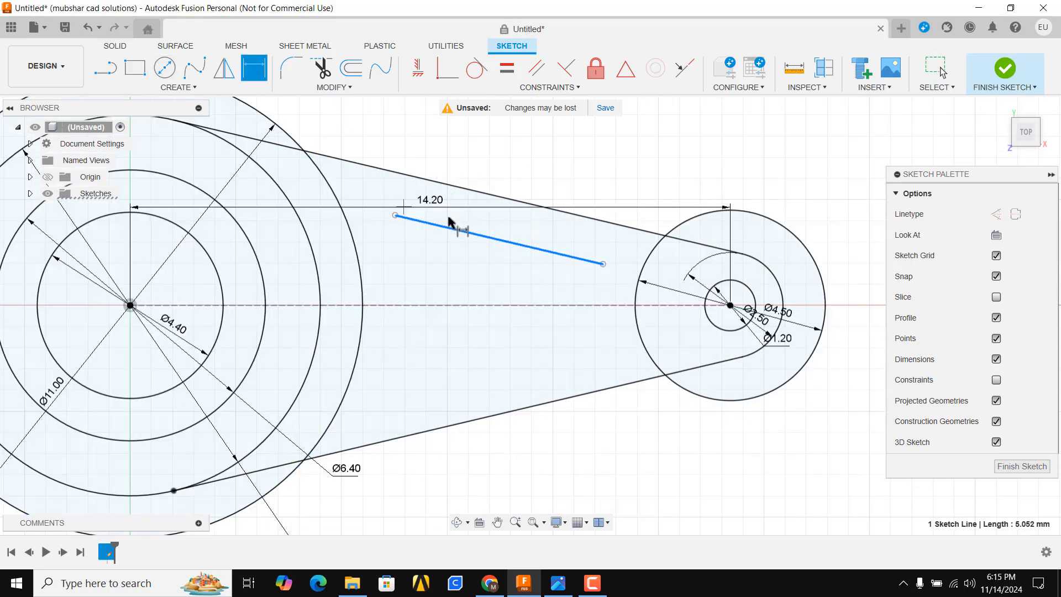
click(450, 227)
click(476, 195)
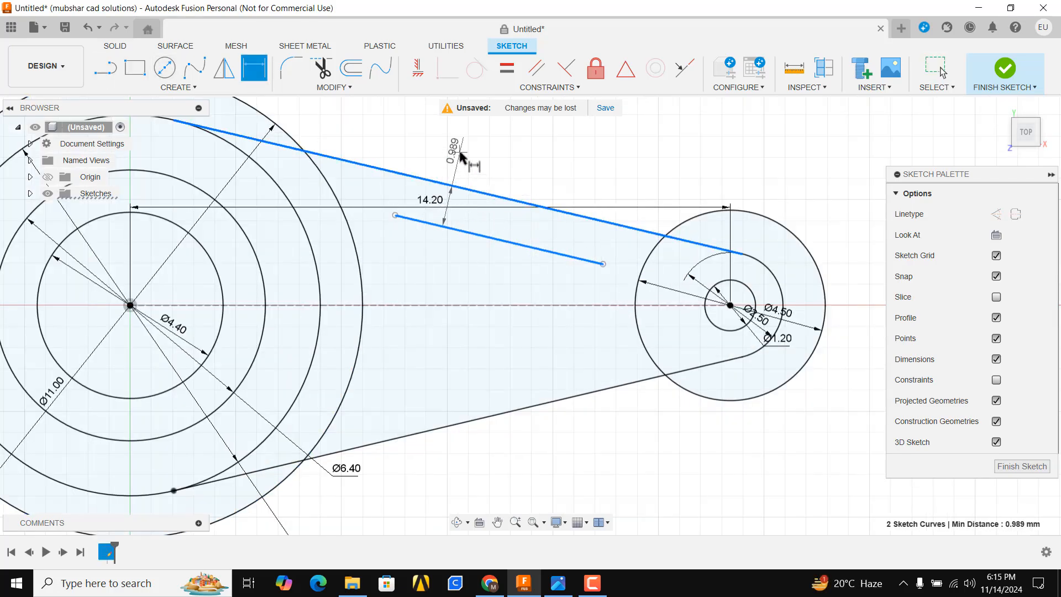
click(460, 156)
text(1)
key(Return)
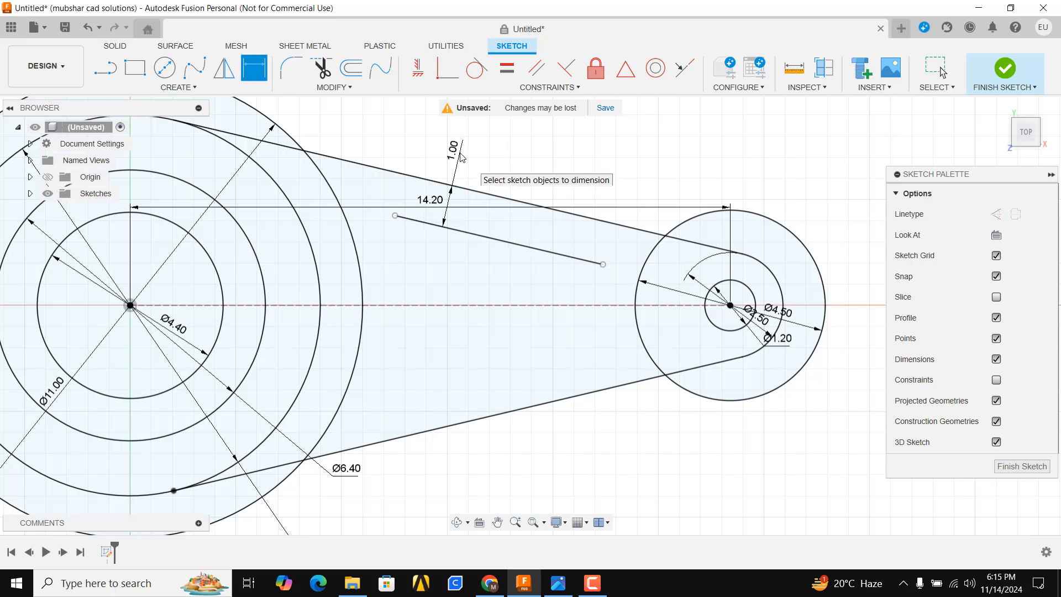
Constrain the inner line's endpoints coincident with the 11 mm circle and the 4.5 mm circle.
click(447, 67)
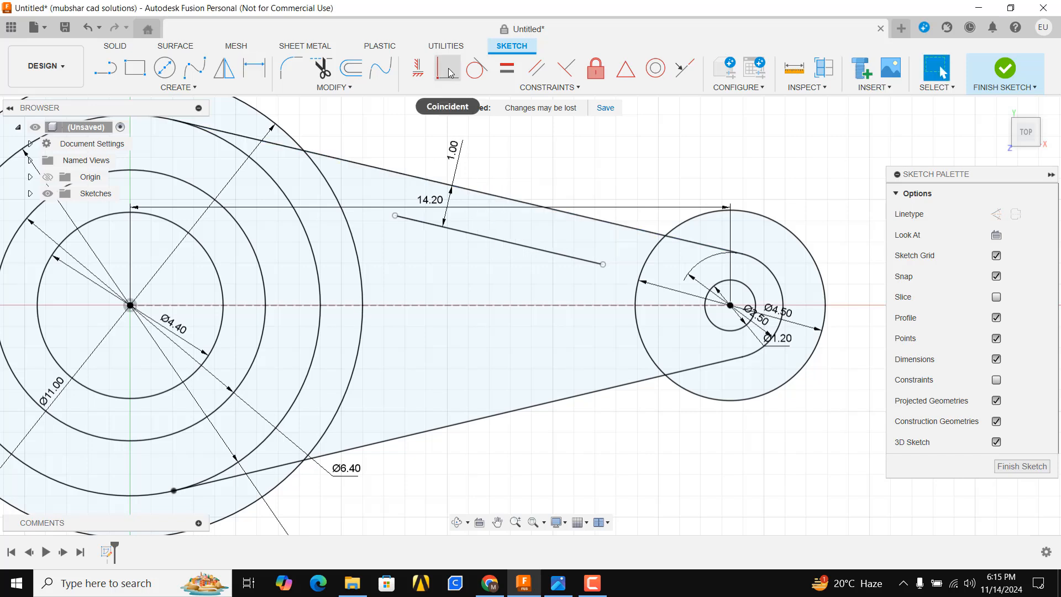
click(395, 215)
click(348, 227)
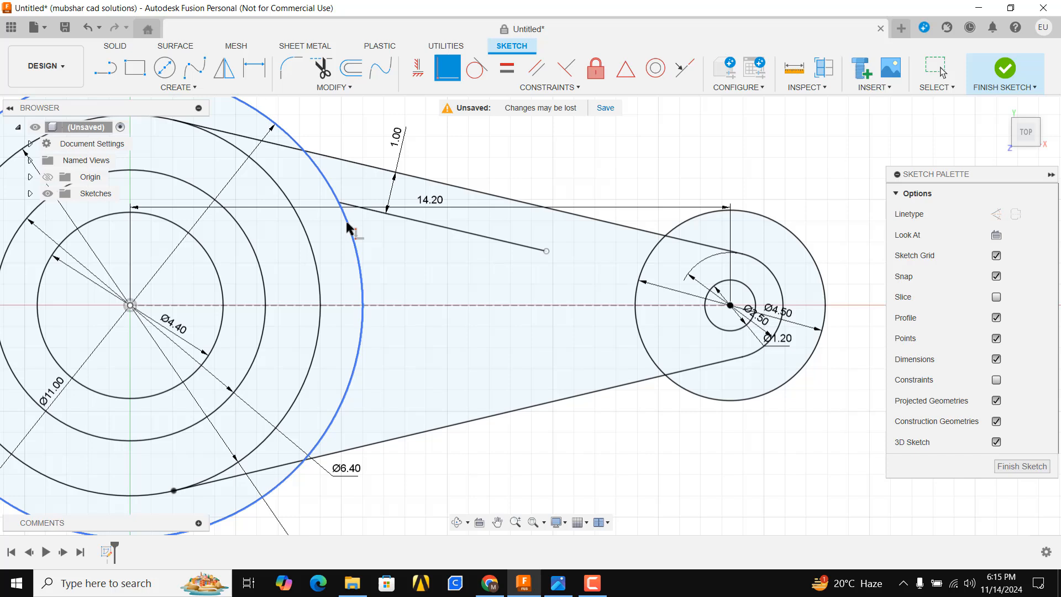
click(546, 252)
click(640, 275)
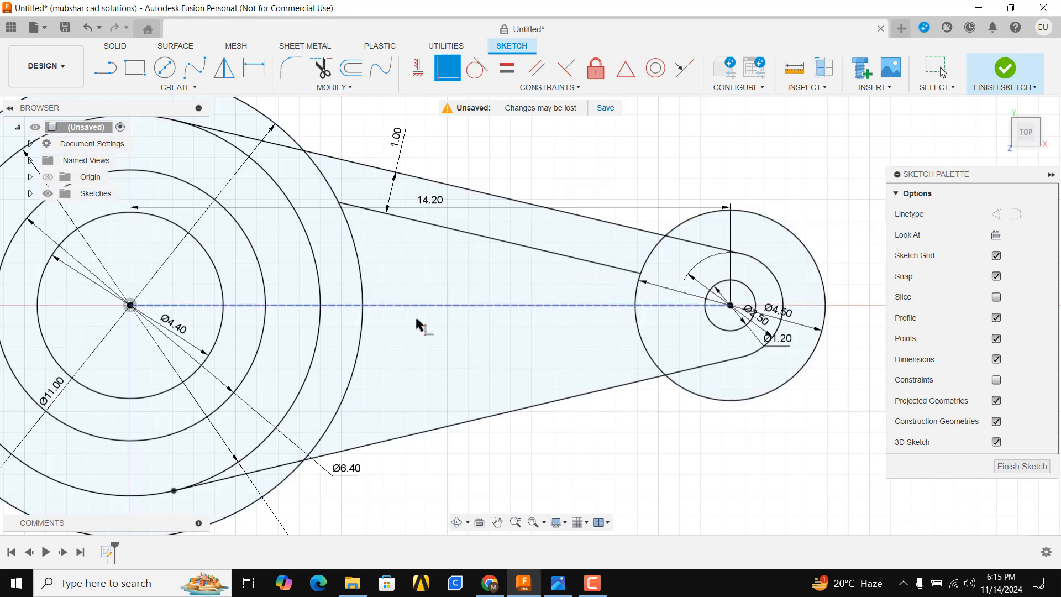
Mirror the inner pocket line about the horizontal construction line.
click(178, 87)
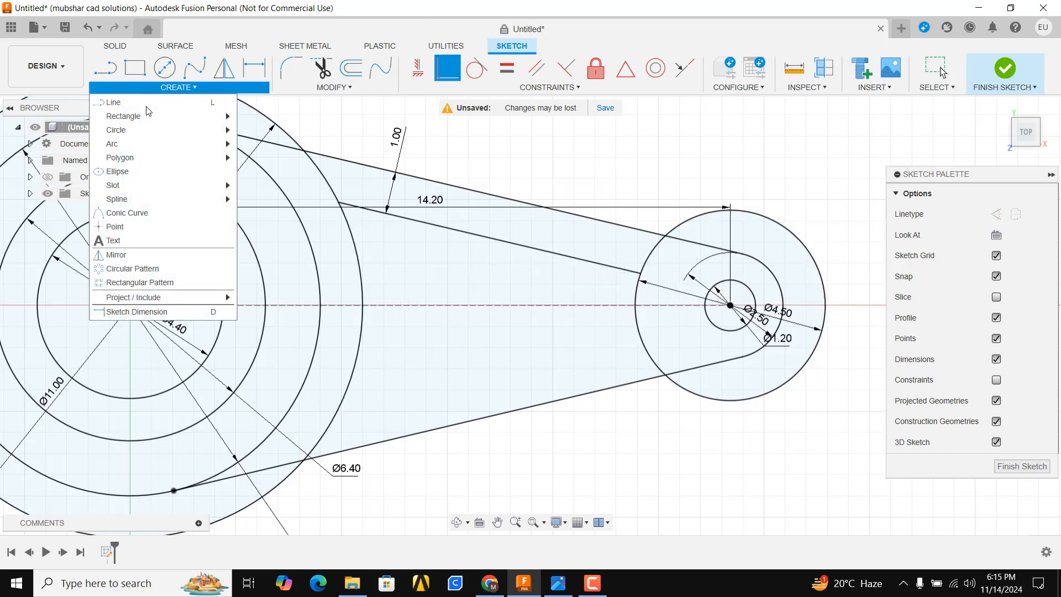
click(152, 254)
click(462, 232)
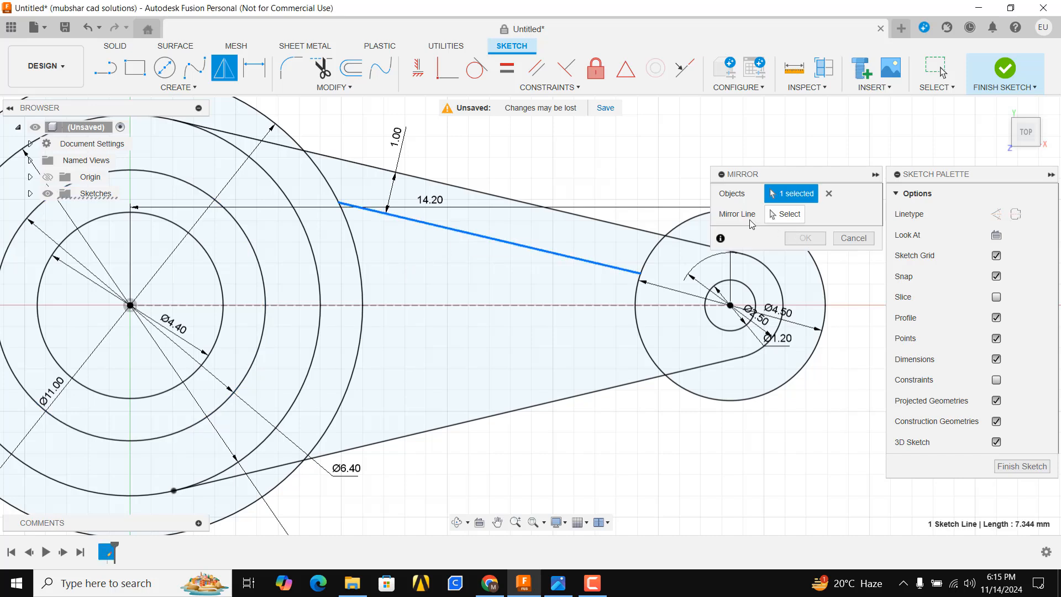
click(784, 214)
click(568, 306)
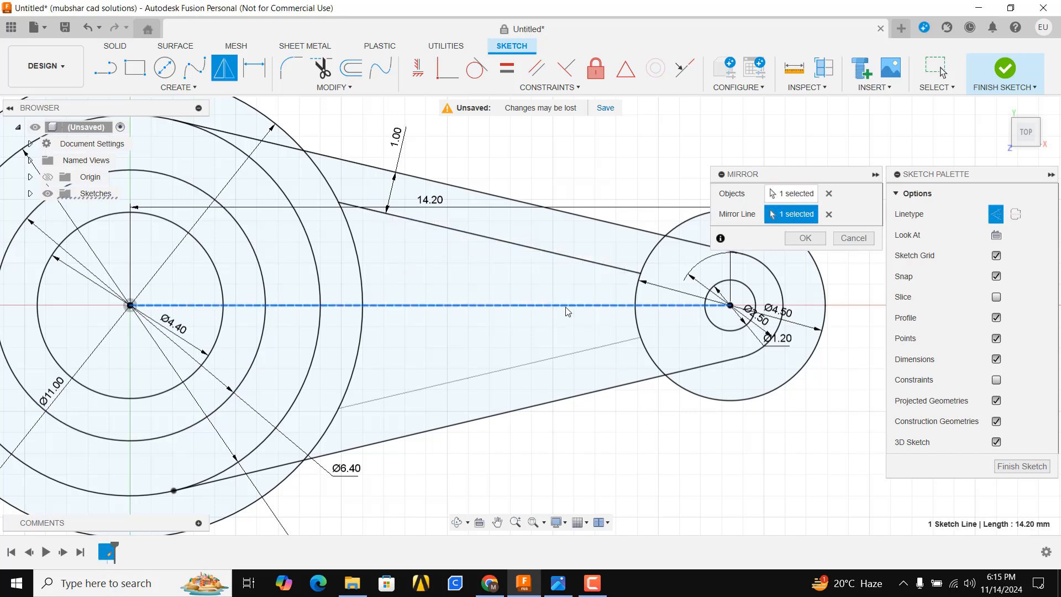
click(805, 238)
click(321, 68)
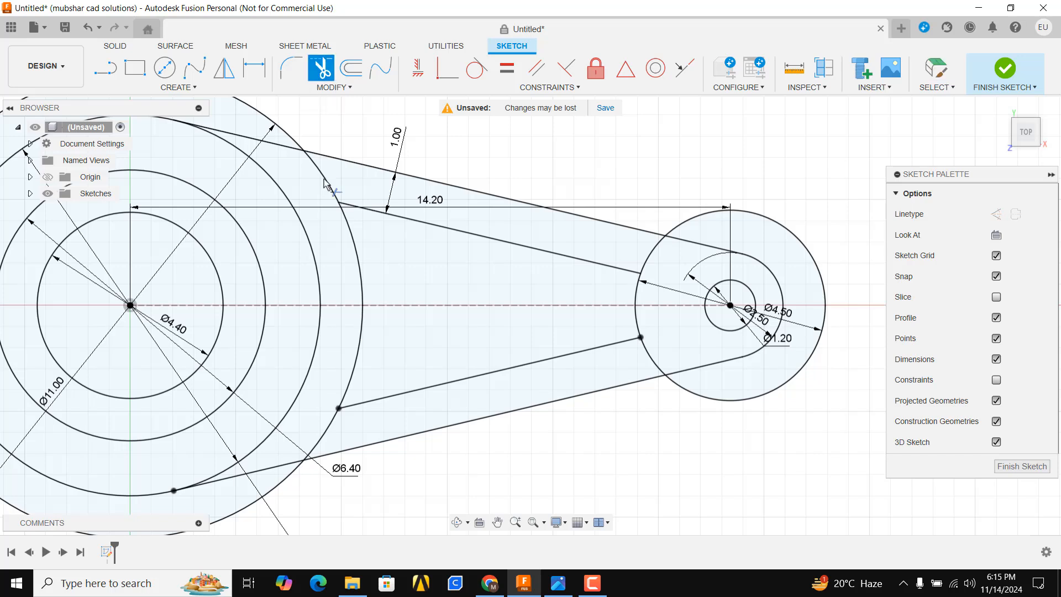
click(336, 184)
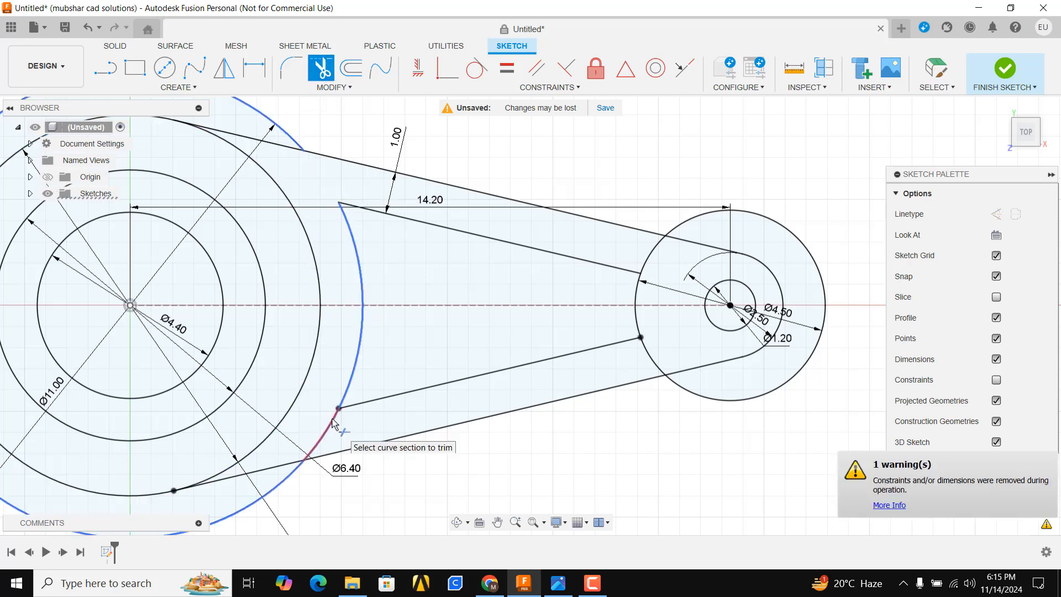
key(ctrl+z)
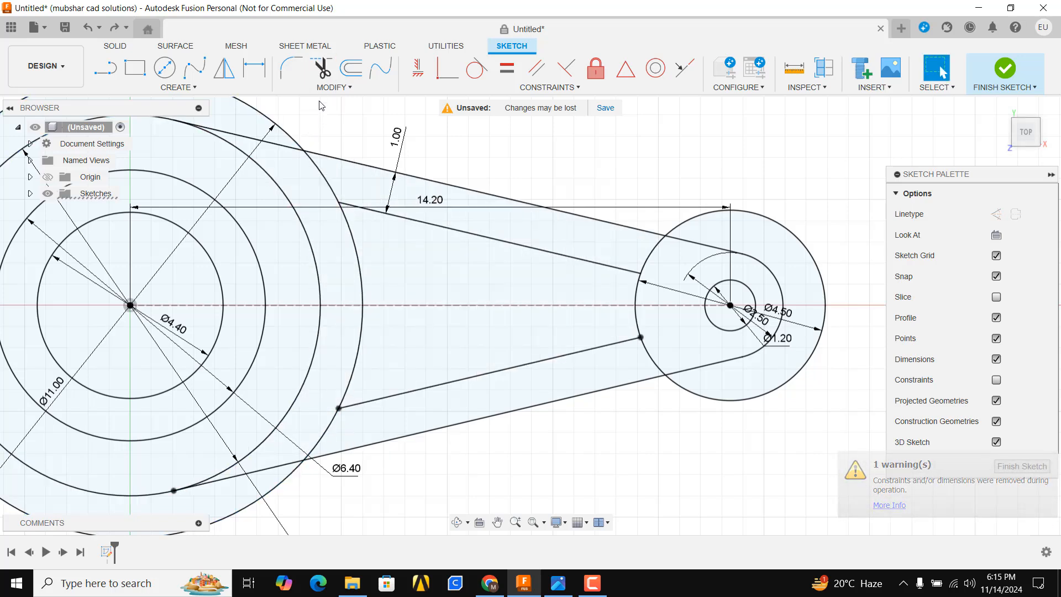
Trim the 11 mm circle below the lower pocket line and around the hub, keeping the arc from the arm's upper edge to that line.
click(323, 81)
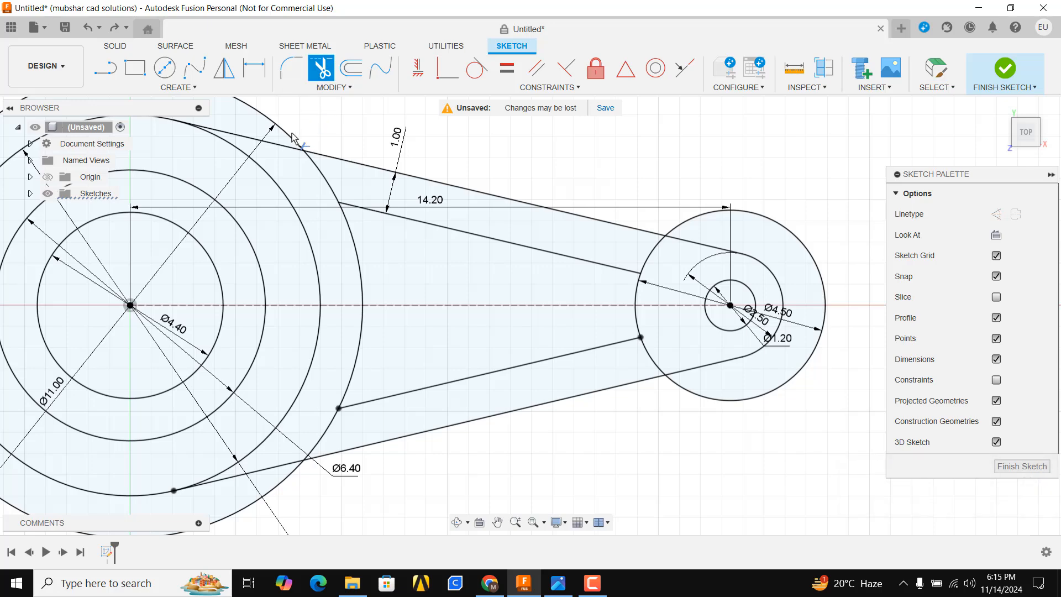
click(331, 423)
scroll(332, 301, down, 3)
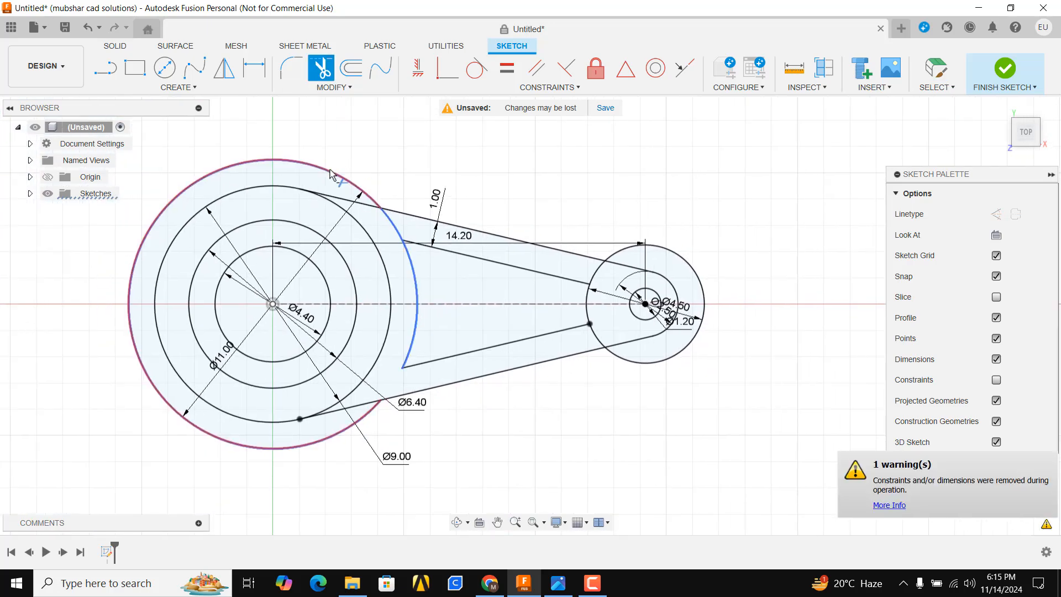
click(327, 173)
Trim the 4.5 mm circle below the lower pocket line and outside the arm, keeping the arc from the arm's upper edge to that line.
scroll(680, 331, up, 2)
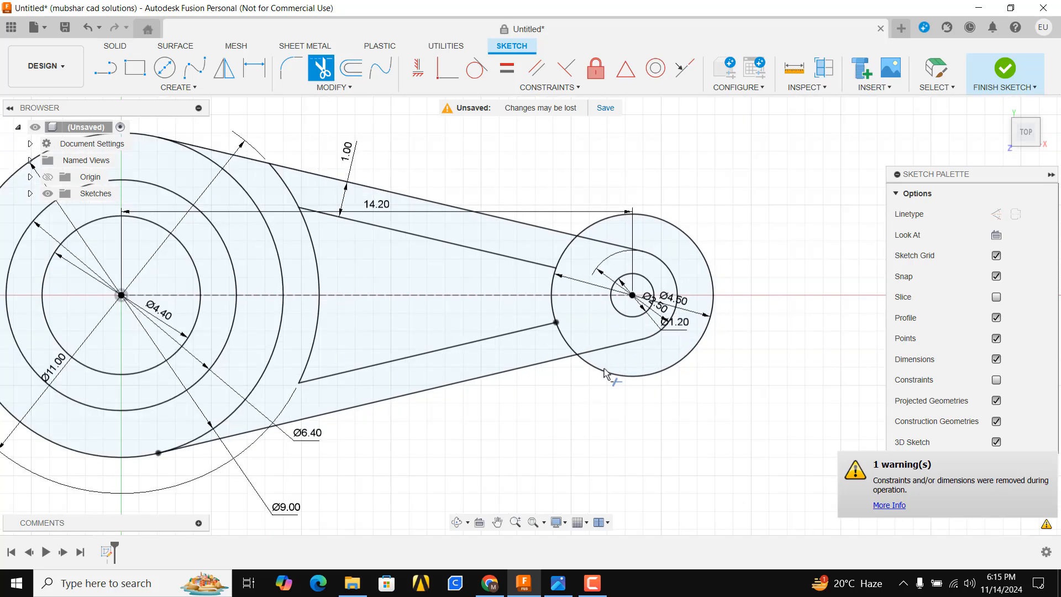
click(564, 346)
click(618, 375)
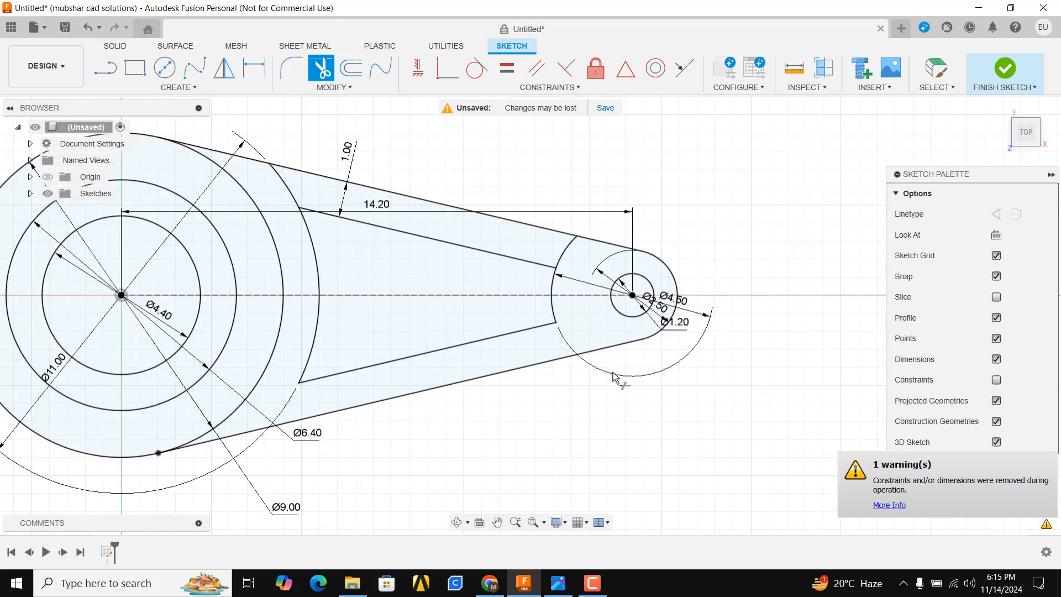
Check the Practica 12 reference drawing and fillet the pocket's lower corner on the hub side with a 0.6 mm radius.
click(572, 578)
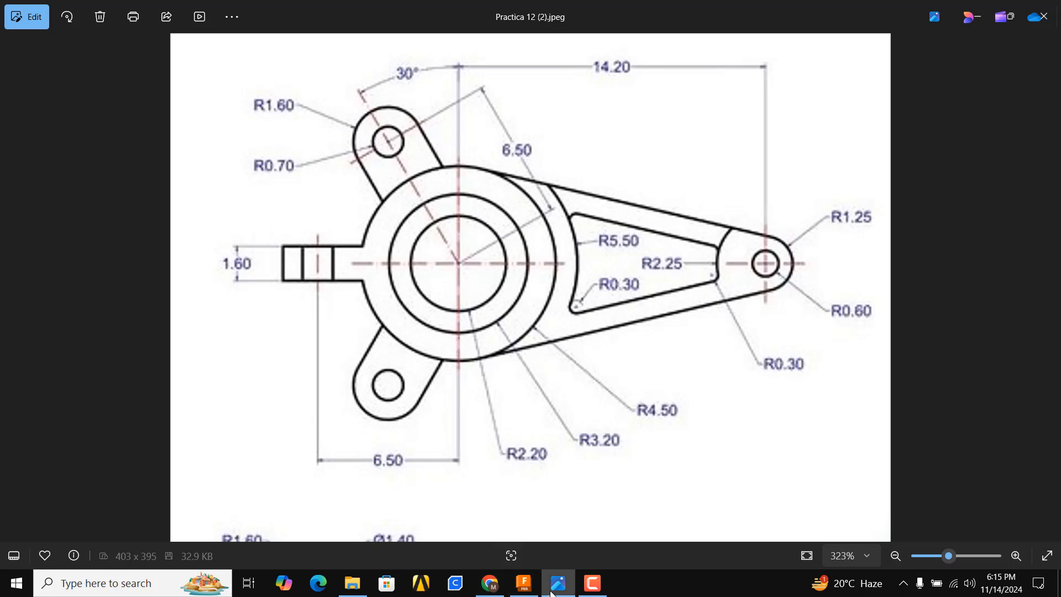
click(524, 583)
click(291, 68)
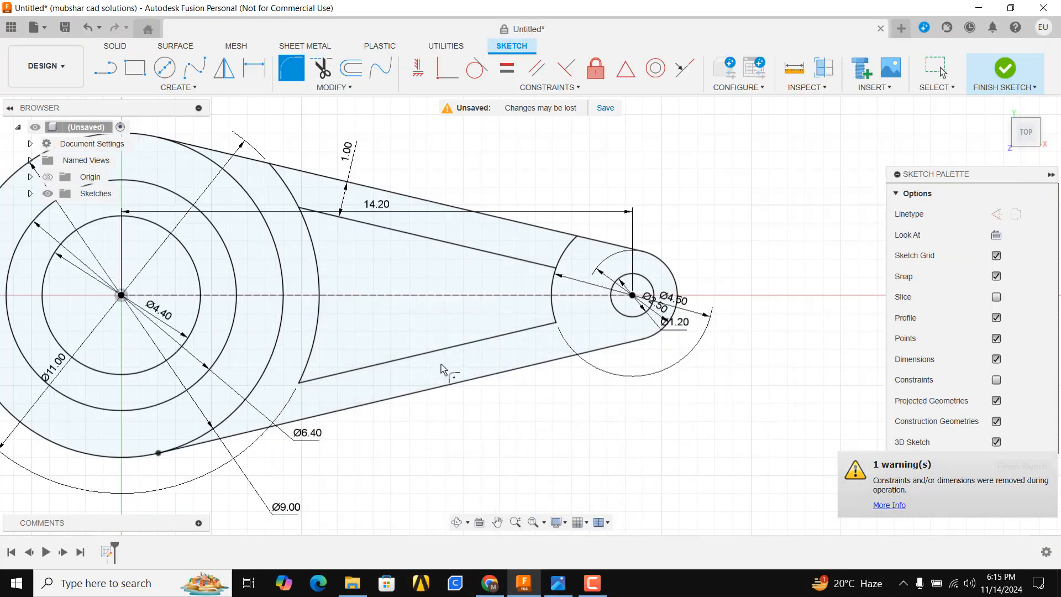
click(299, 385)
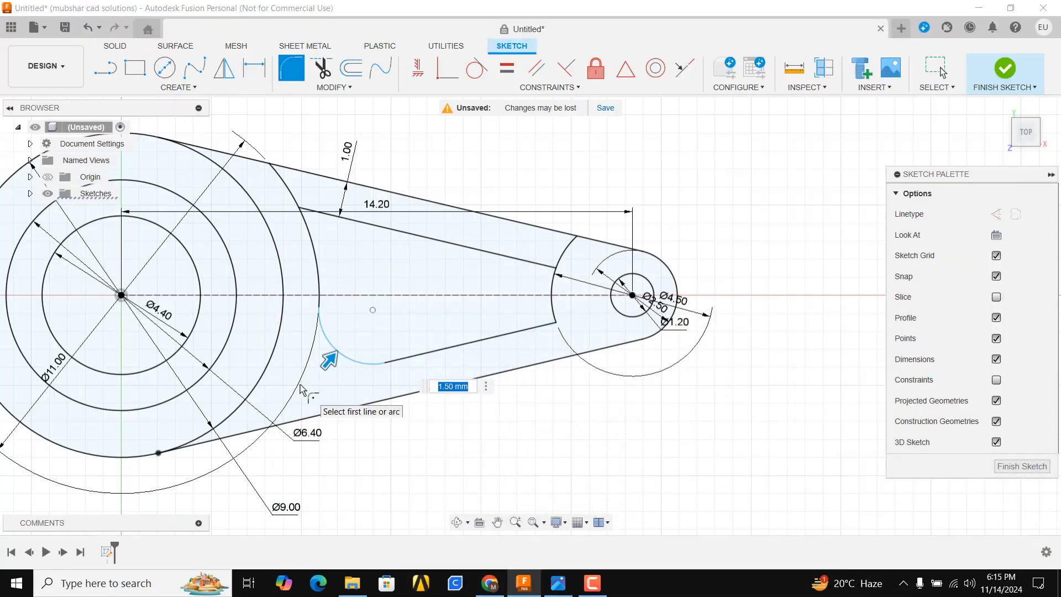
text(.6)
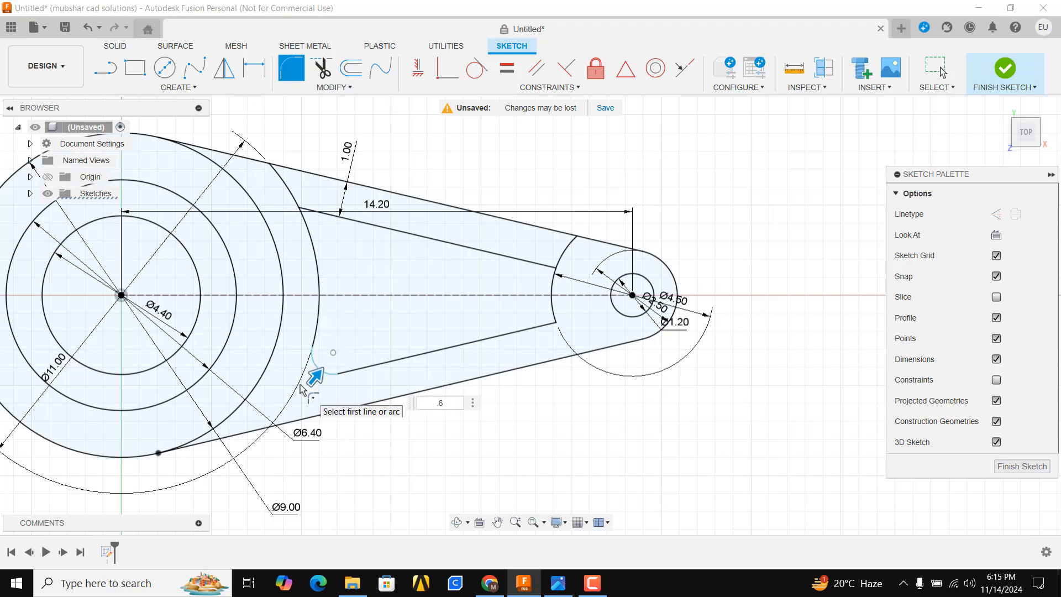
key(Return)
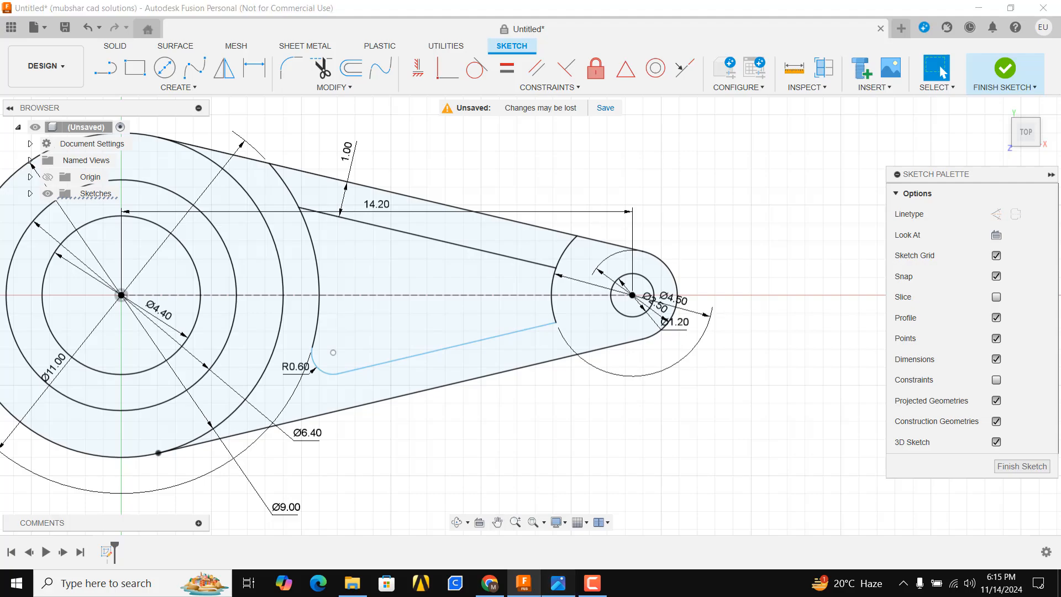
Fillet the pocket's upper corner on the hub side with a 0.6 mm radius.
click(558, 582)
click(524, 582)
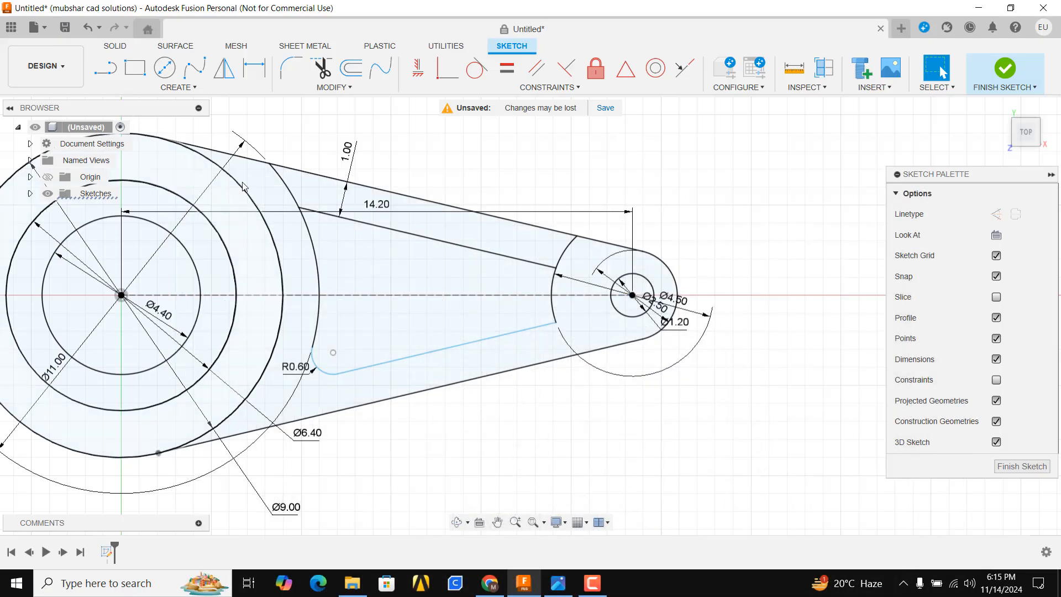
click(304, 217)
click(316, 211)
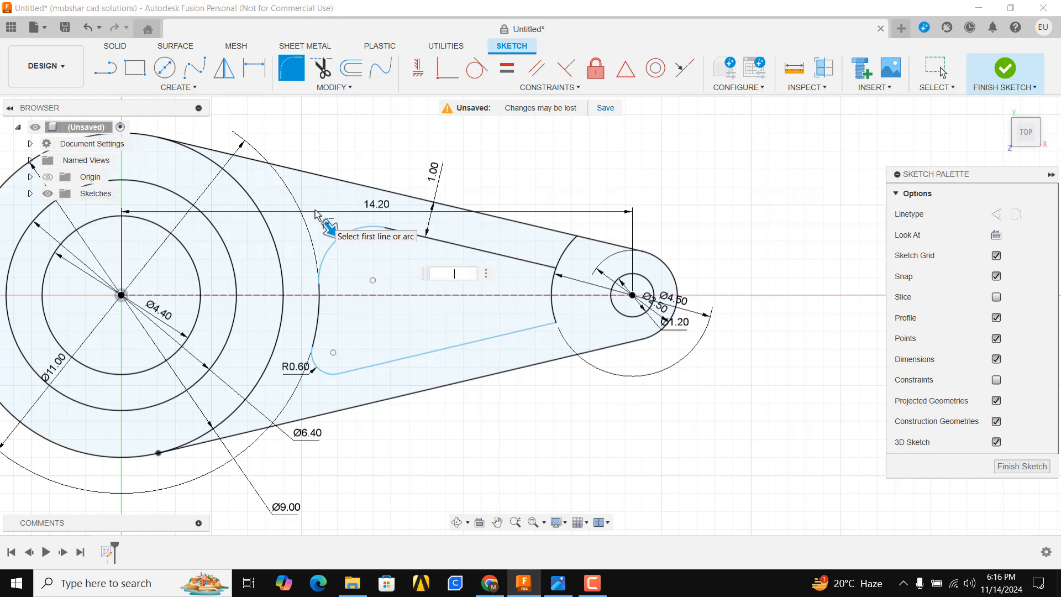
text(0.6)
key(Return)
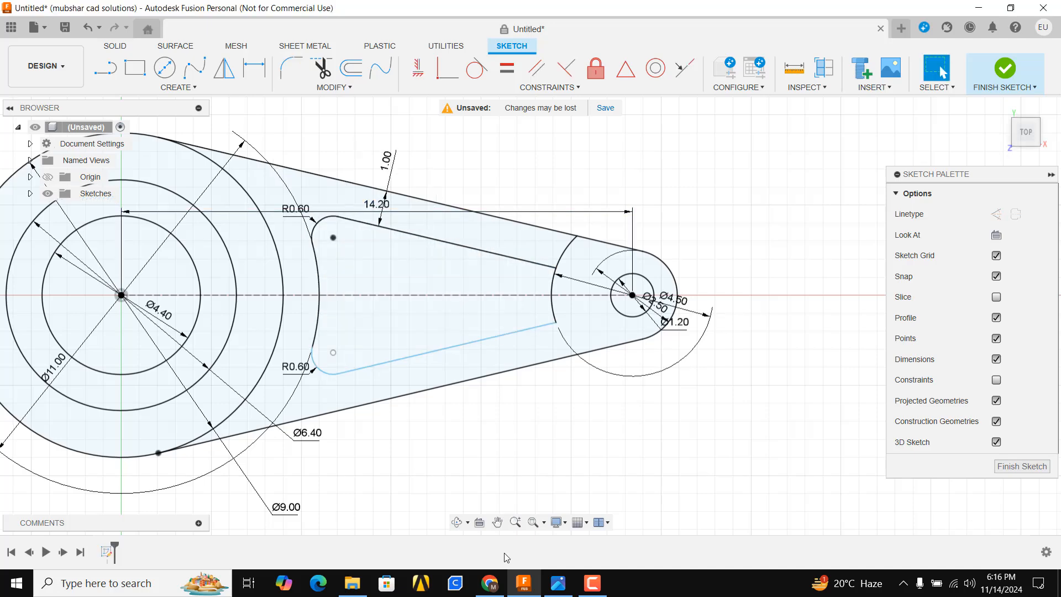
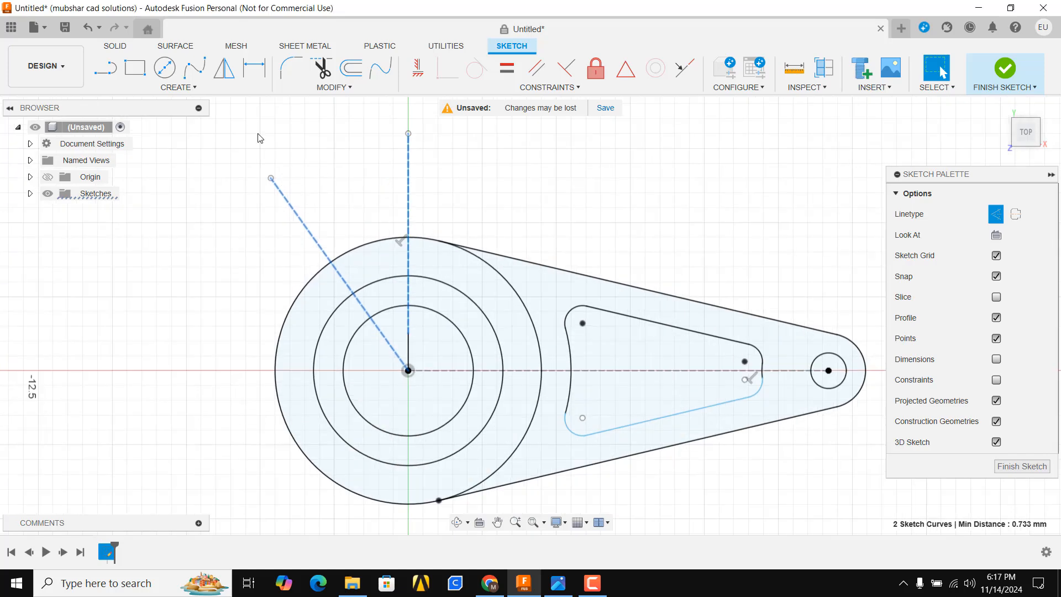
Set the angle between the slanted and vertical construction lines at the hub centre to 30 degrees.
key(d)
click(284, 198)
click(408, 173)
click(368, 169)
text(30)
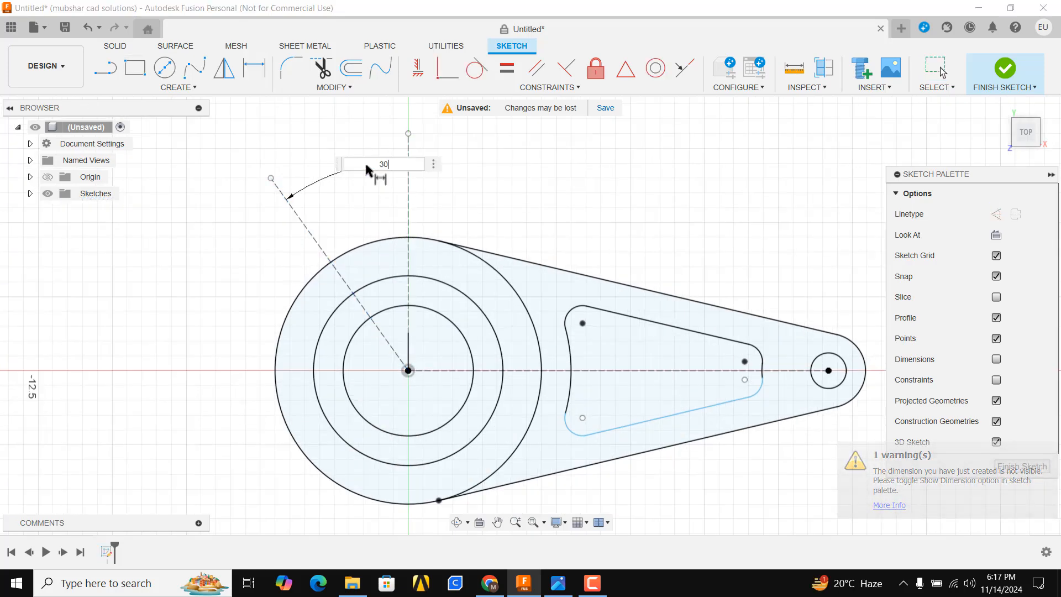
key(Return)
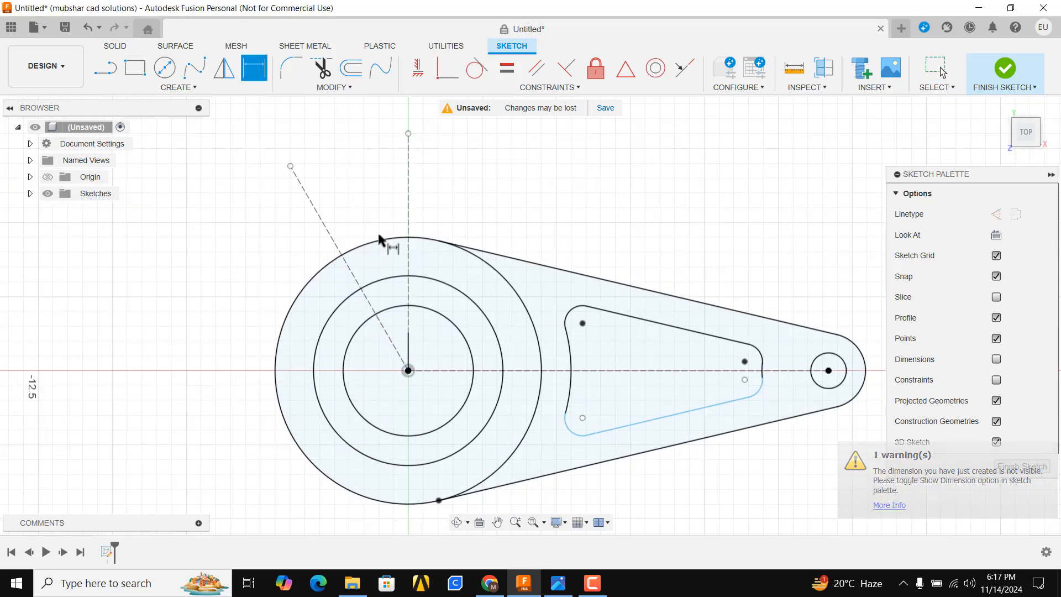
Check the reference drawing and set the aligned distance from the hub centre to the slanted construction line's free end to 6.5 mm.
click(558, 584)
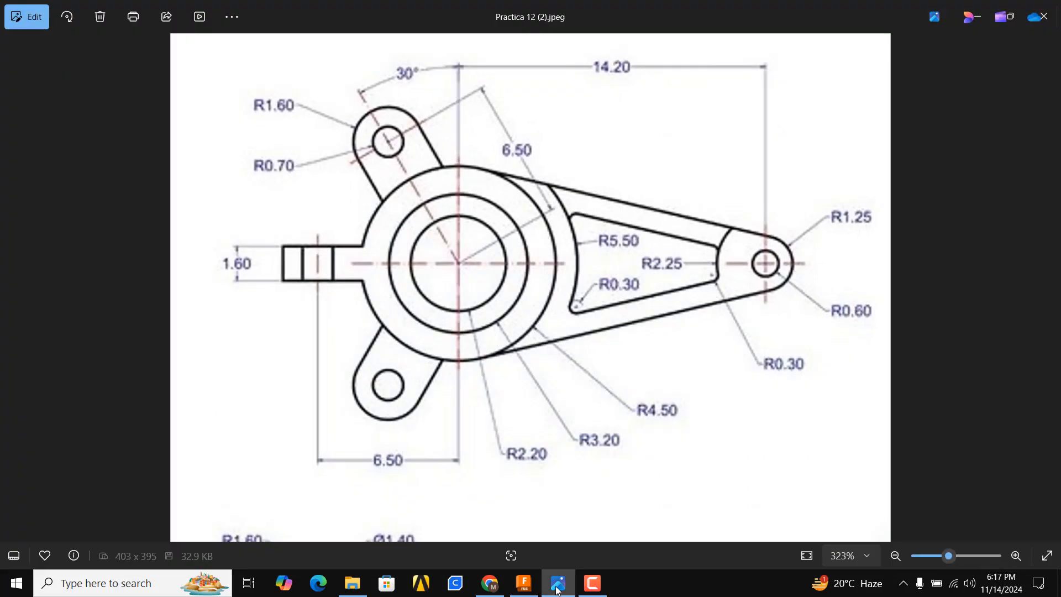
click(558, 590)
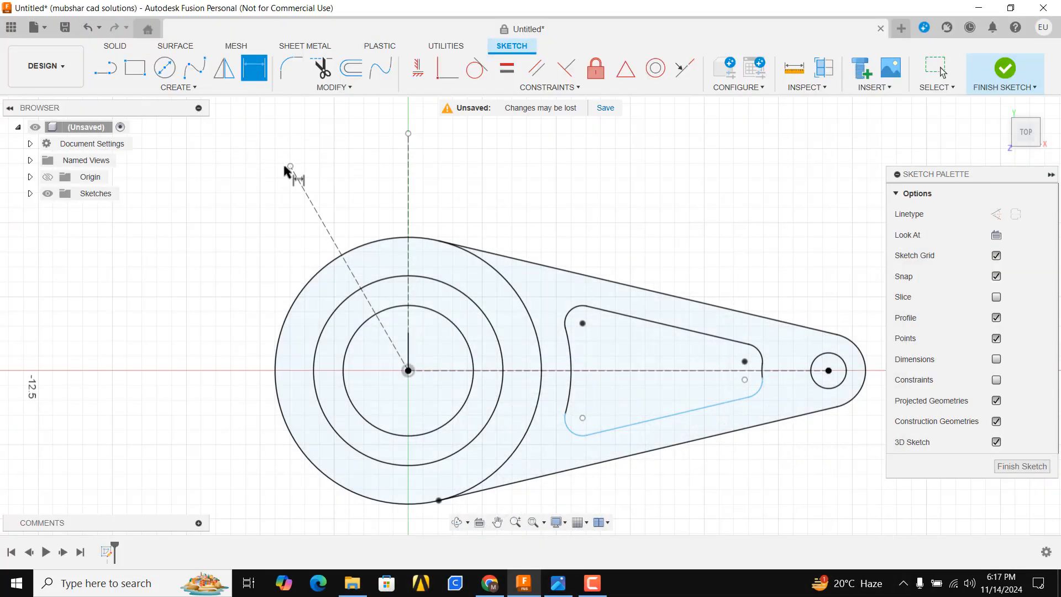
click(286, 167)
click(408, 370)
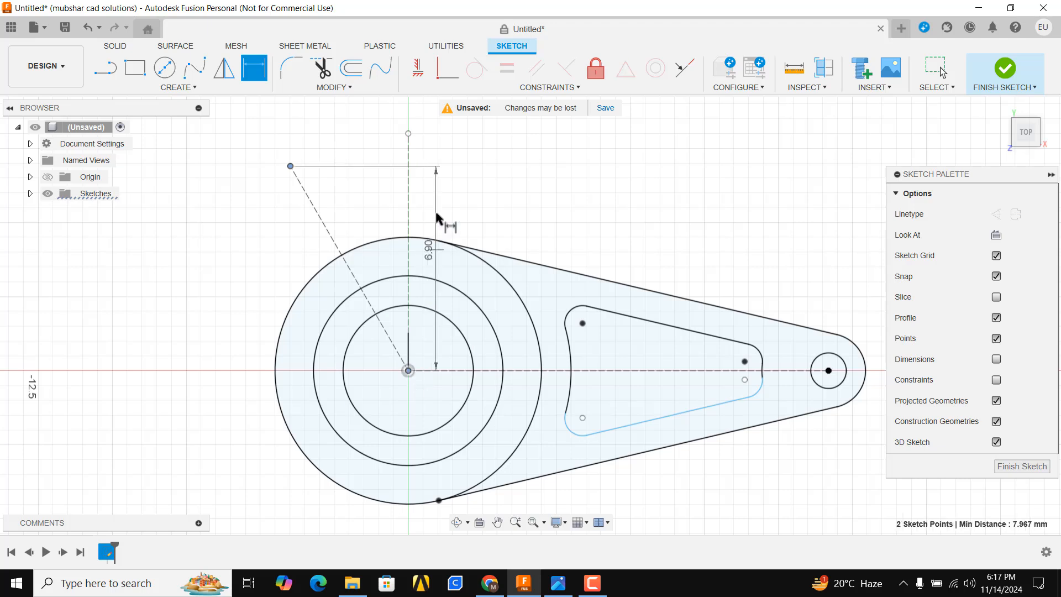
click(452, 154)
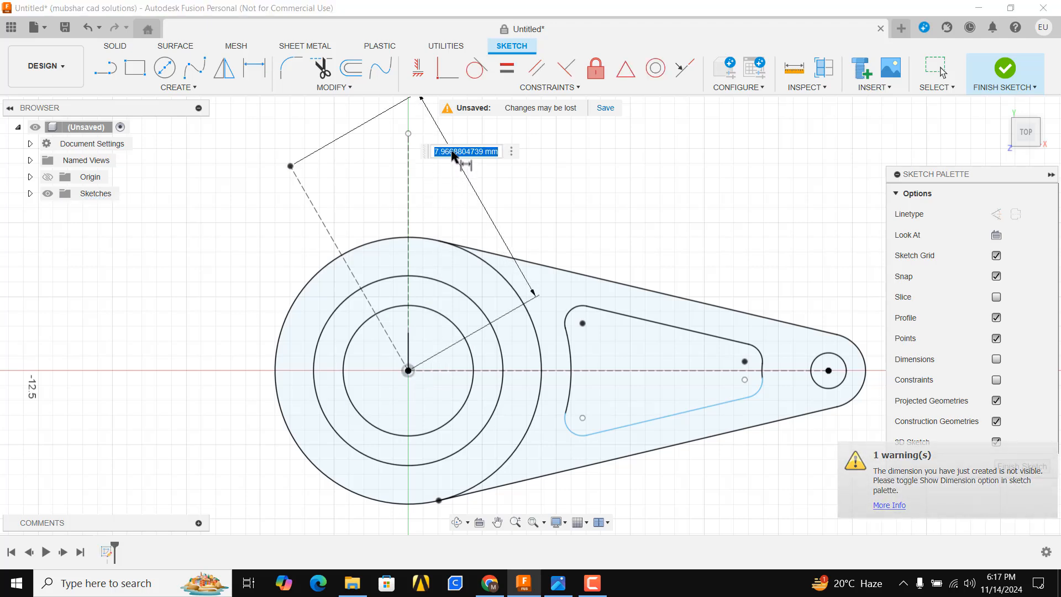
text(6.5)
key(Return)
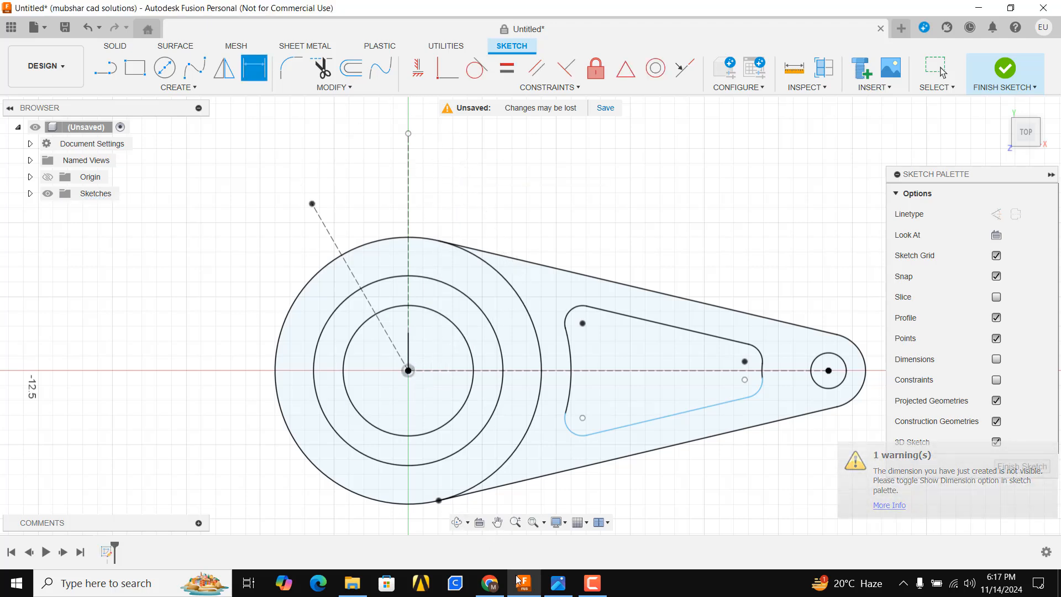
Draw the lug's R0.70 hole circle from the reference drawing, centred on the slanted construction line's free end.
click(558, 585)
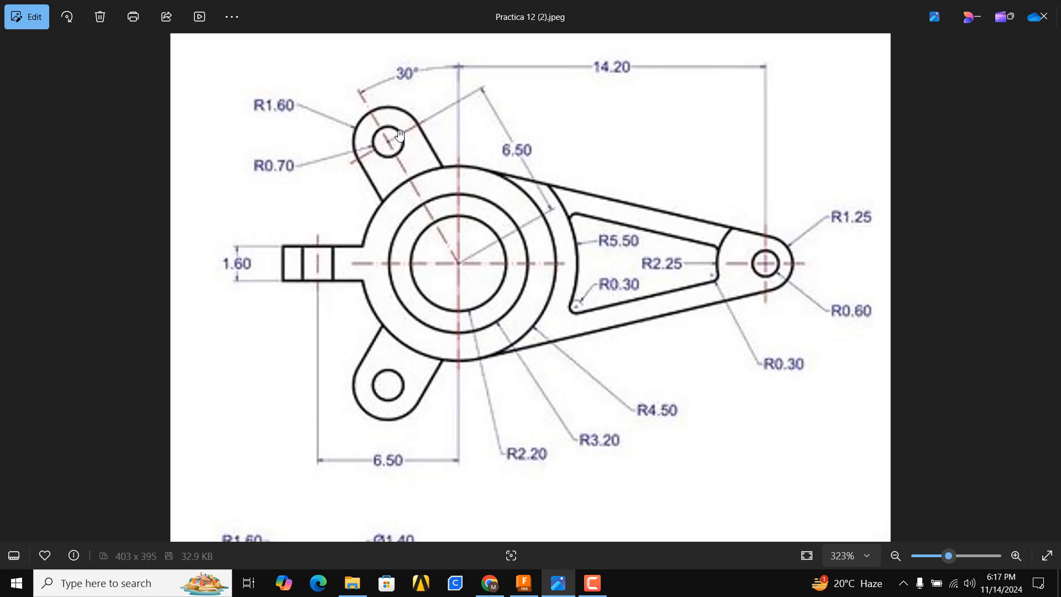
click(550, 592)
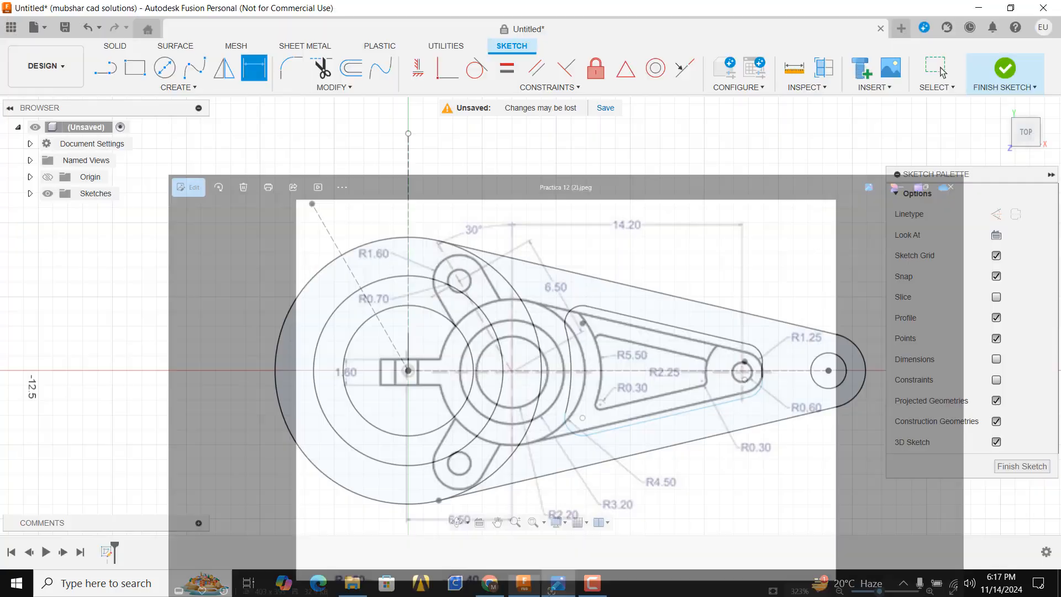
click(165, 68)
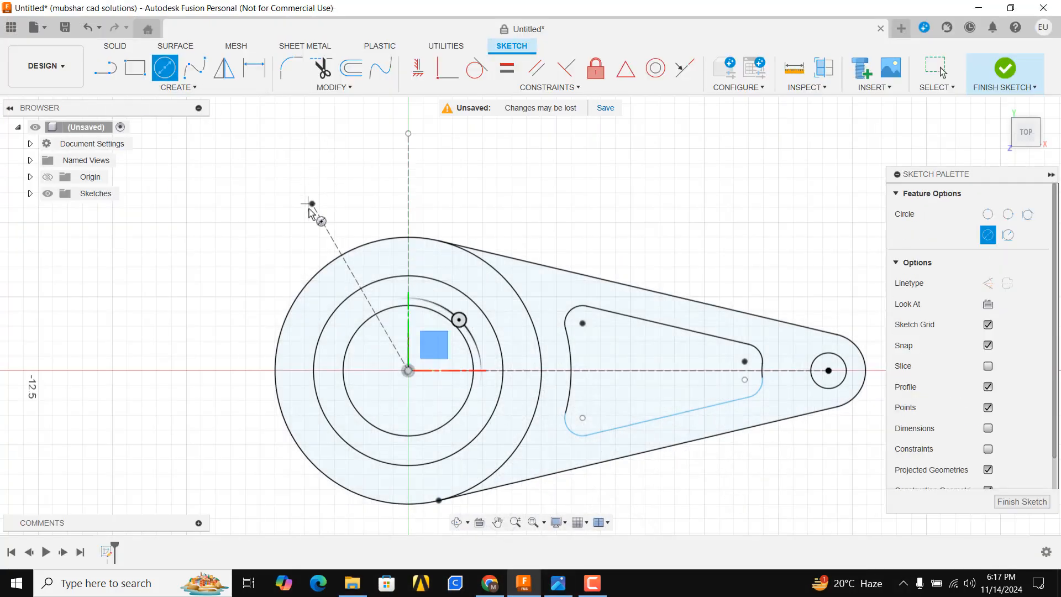
click(312, 204)
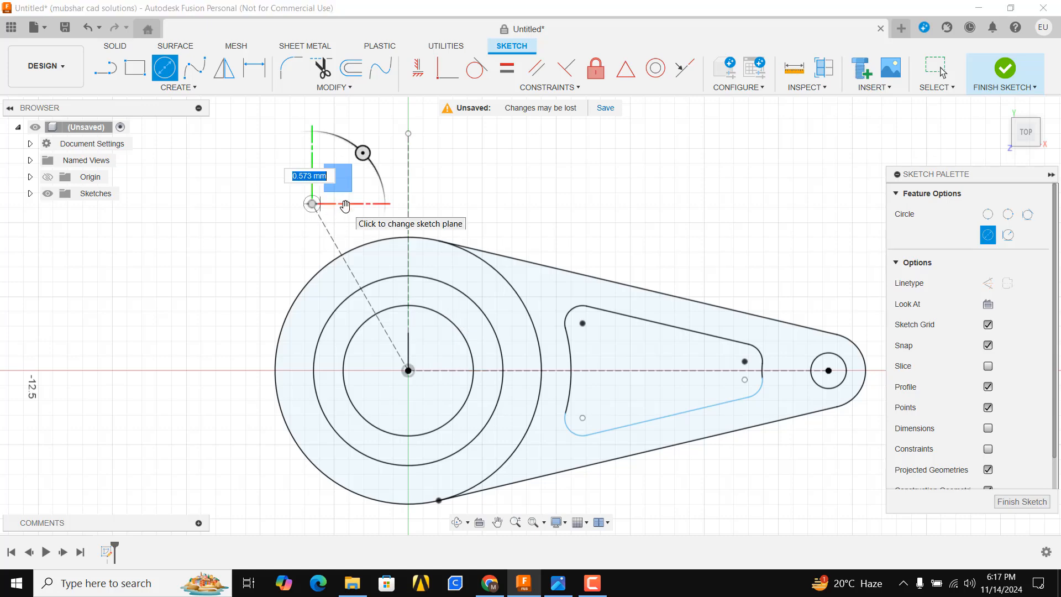
key(Return)
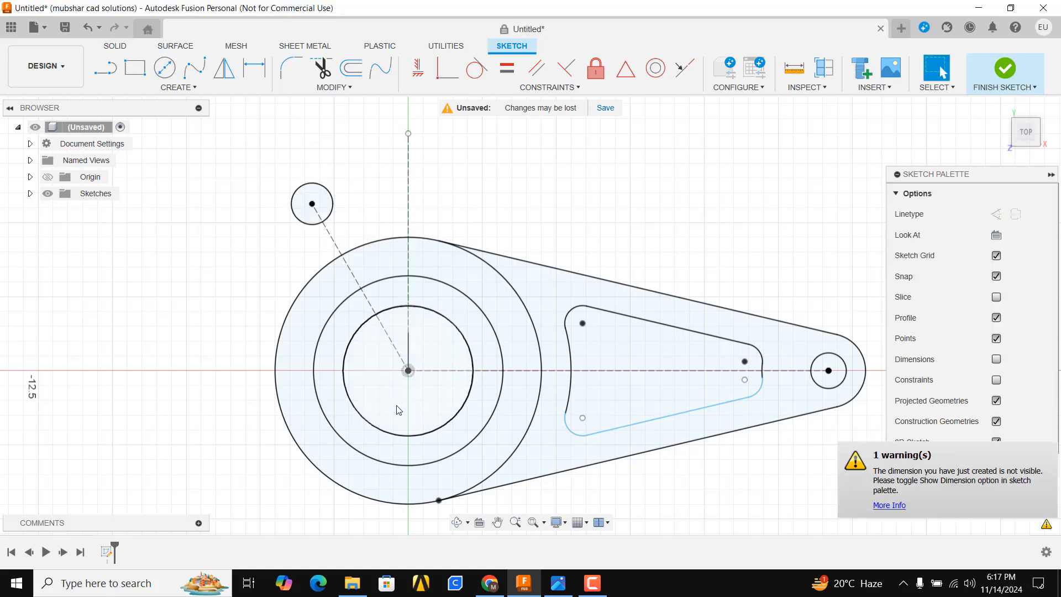
Check the lug's outer radius in the reference drawing and draw a 3.2 mm diameter circle concentric with the lug hole.
click(559, 585)
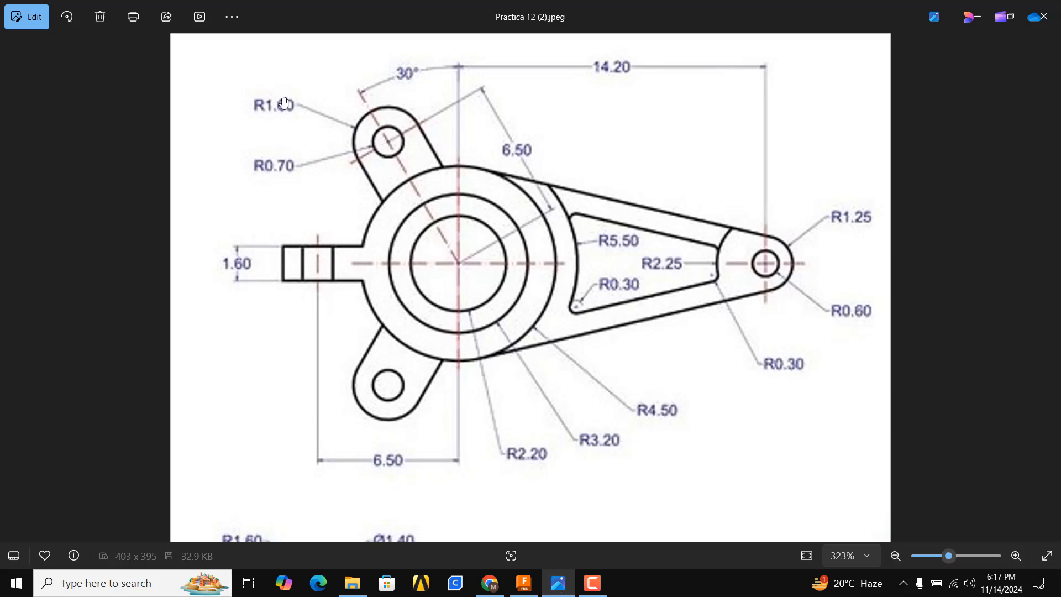
click(557, 585)
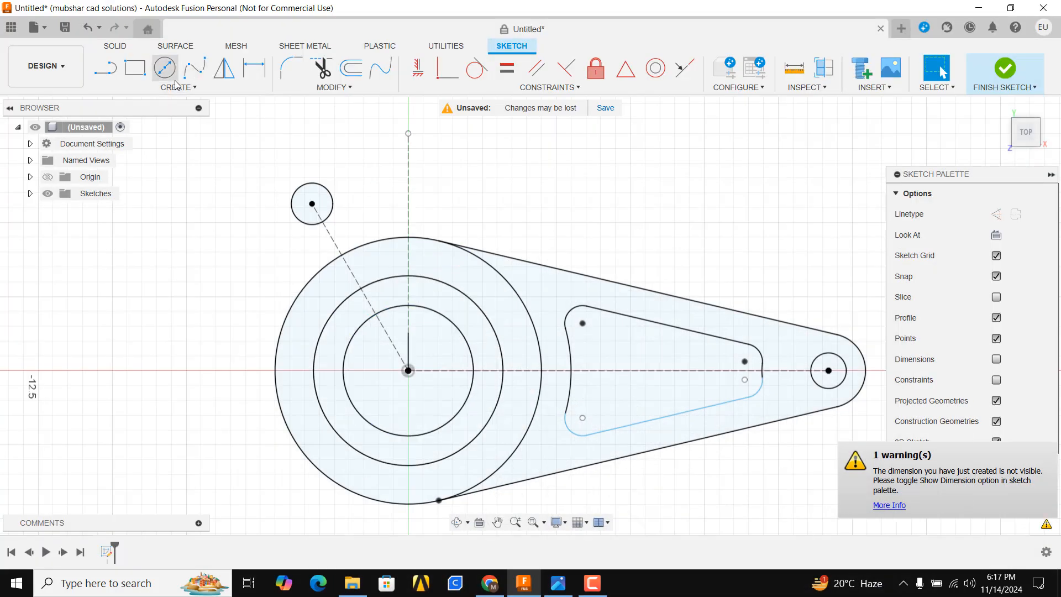
key(c)
click(312, 203)
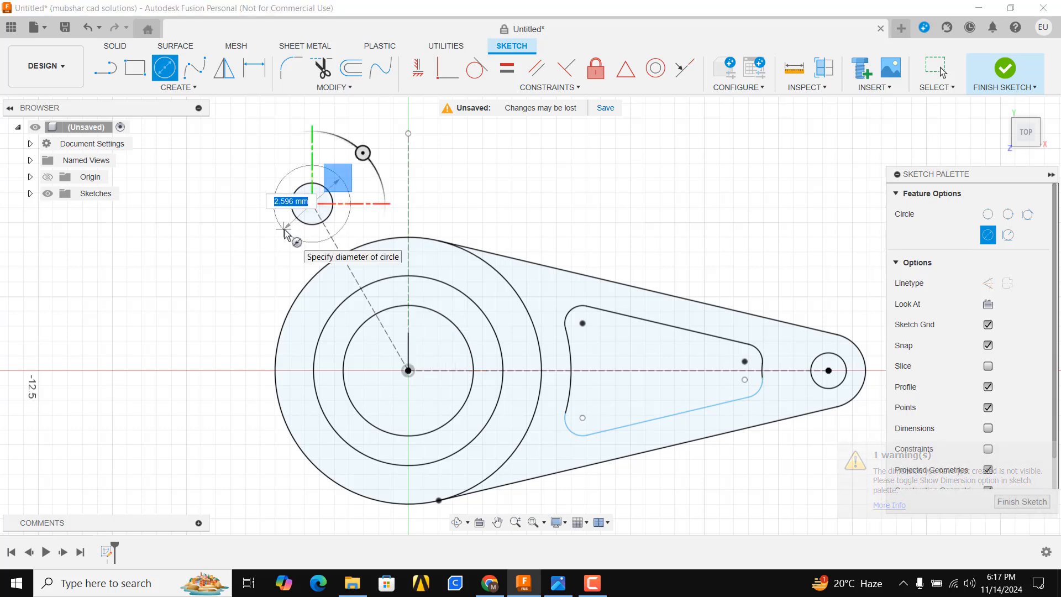
text(3.2)
key(Return)
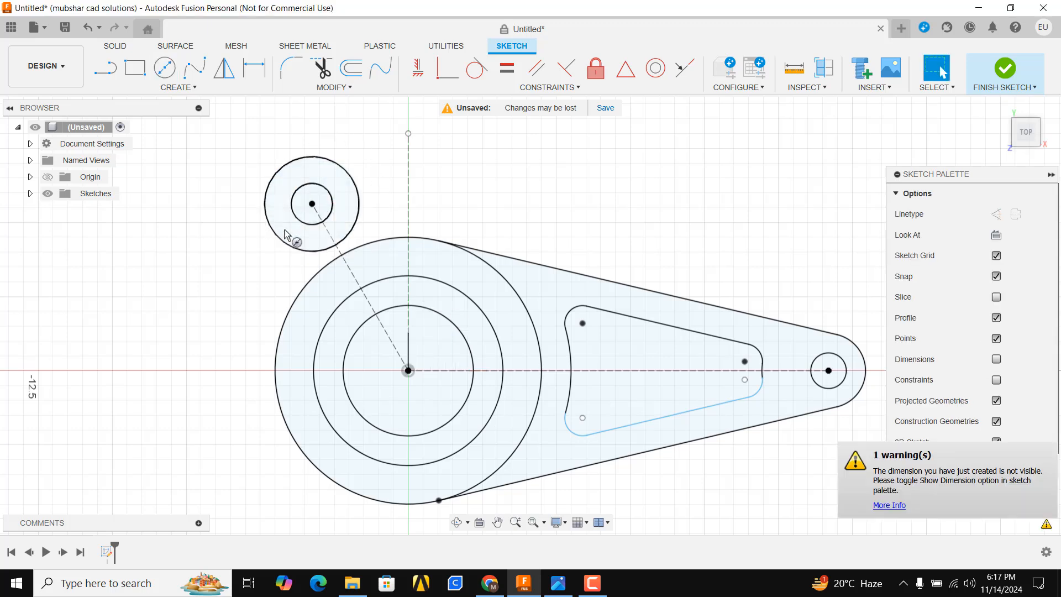
Sketch a slanted line beside the lug's outer circle, running from its outer side down towards the hub's outer circle.
click(110, 74)
scroll(293, 323, up, 1)
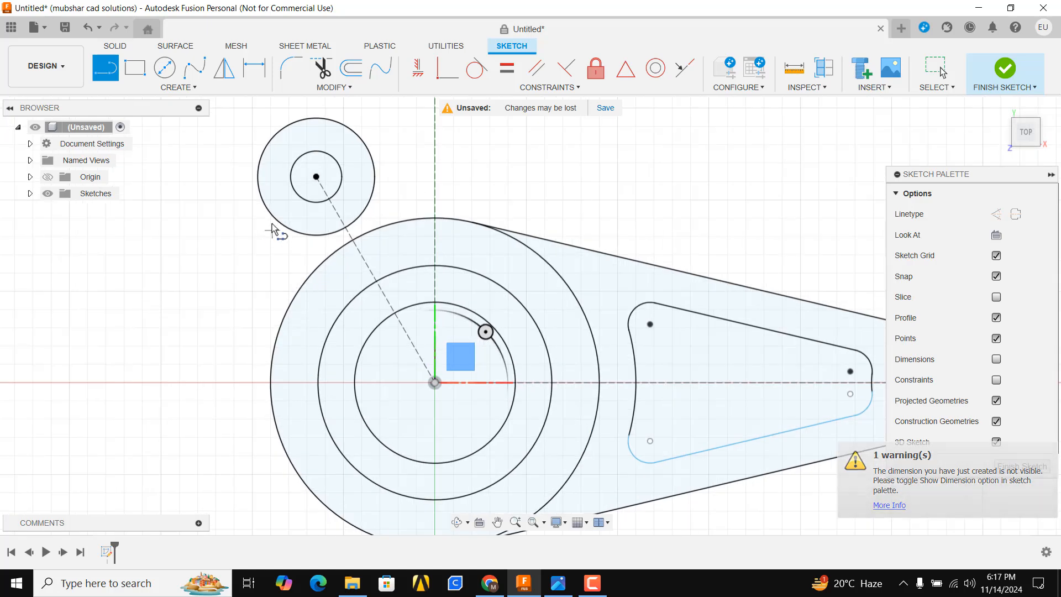
click(250, 190)
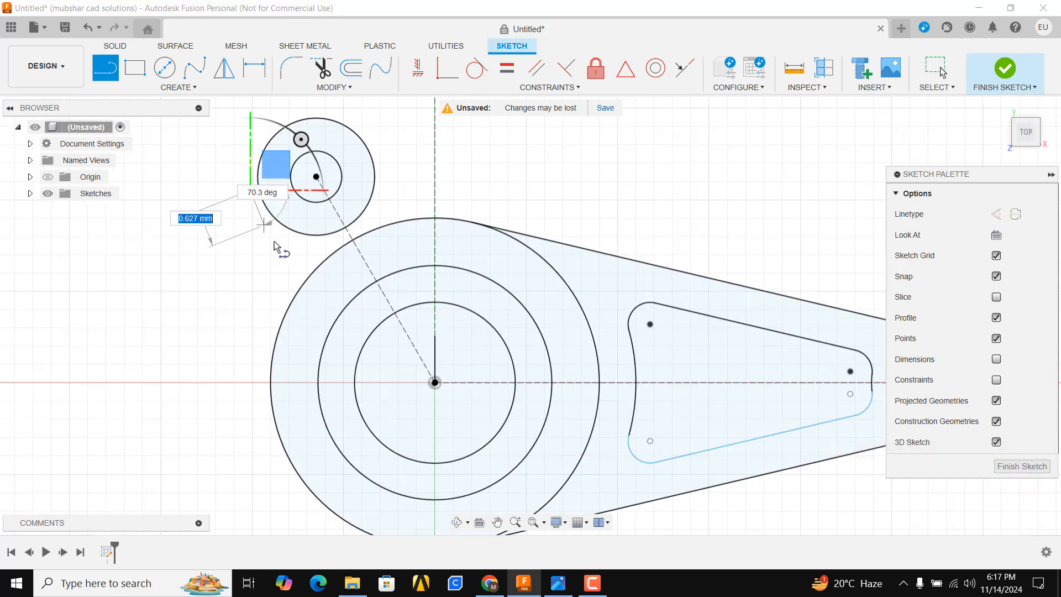
click(304, 260)
key(Escape)
Constrain the slanted line's endpoints coincident with the lug's 3.2 mm circle and the hub's outer circle.
scroll(228, 126, up, 2)
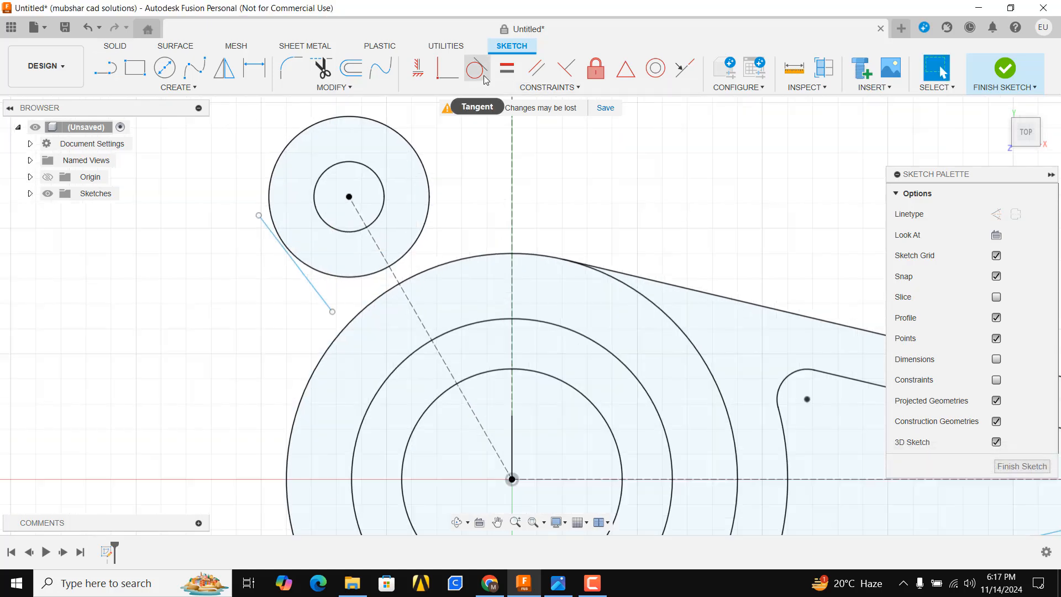
click(447, 68)
click(263, 219)
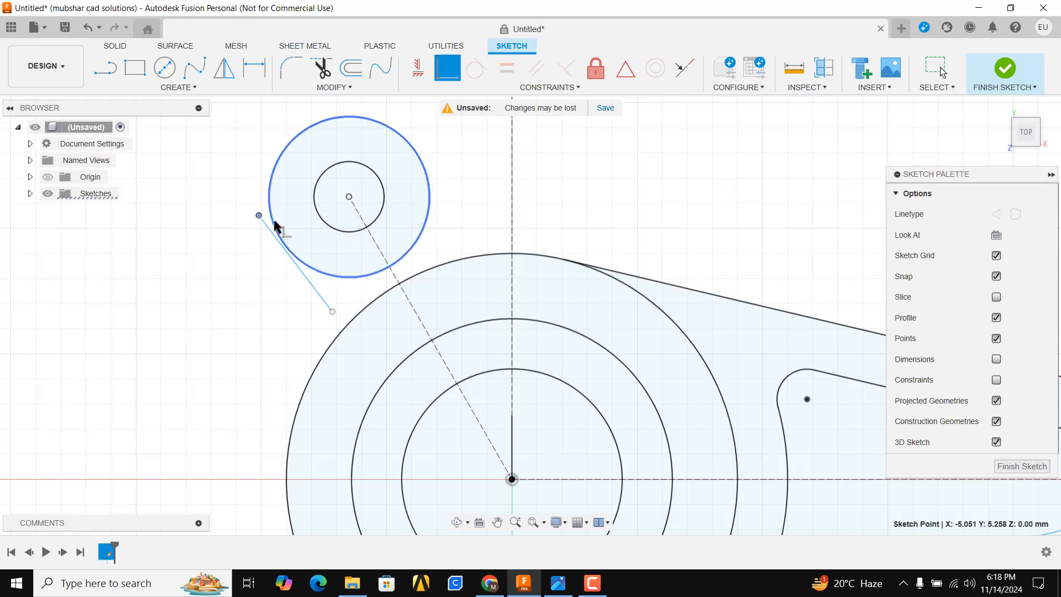
click(275, 227)
click(344, 310)
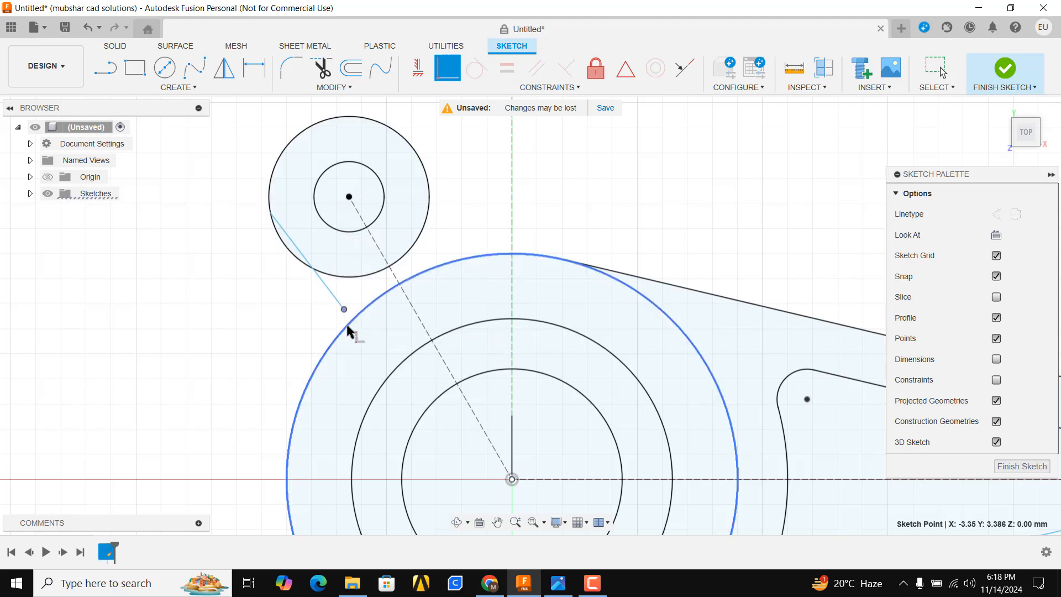
click(350, 334)
key(Escape)
Make the slanted side line tangent to the lug's 3.2 mm circle.
click(475, 68)
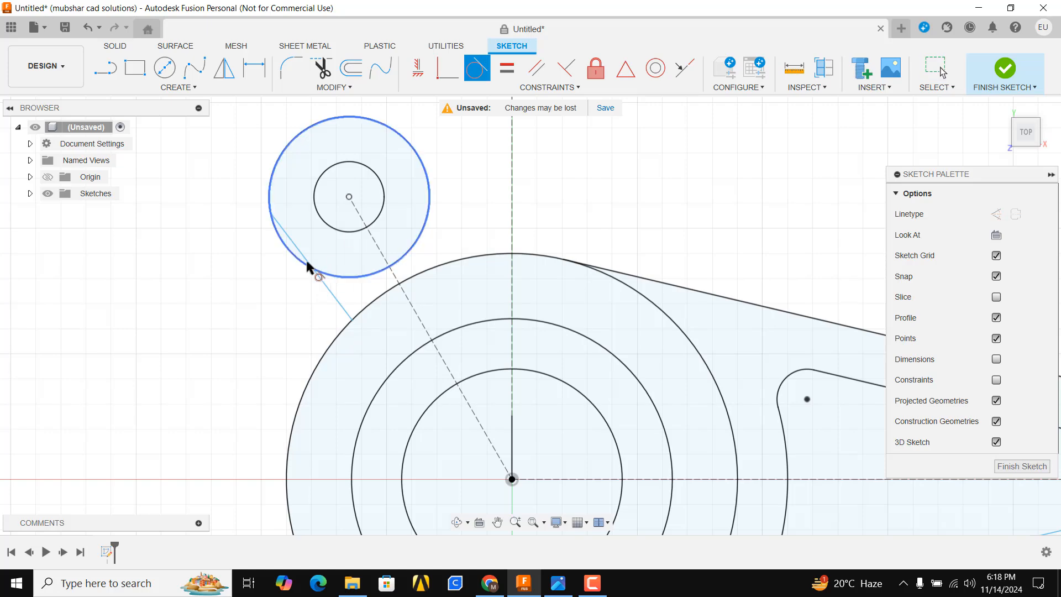
click(310, 266)
click(328, 276)
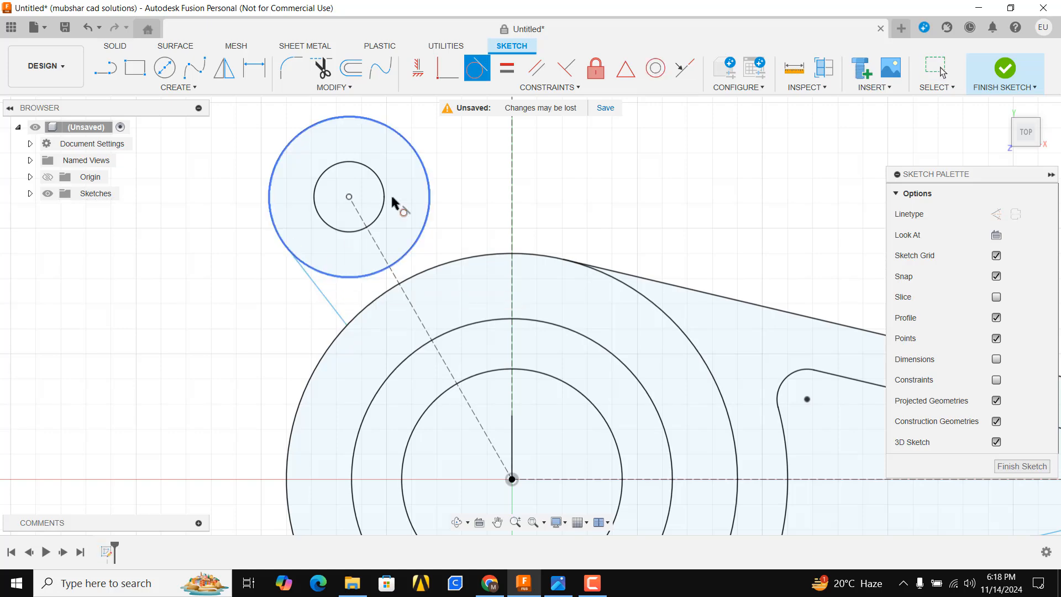
key(Escape)
Make the lug's outer side line parallel to the slanted construction line through the lug hole.
scroll(541, 105, up, 2)
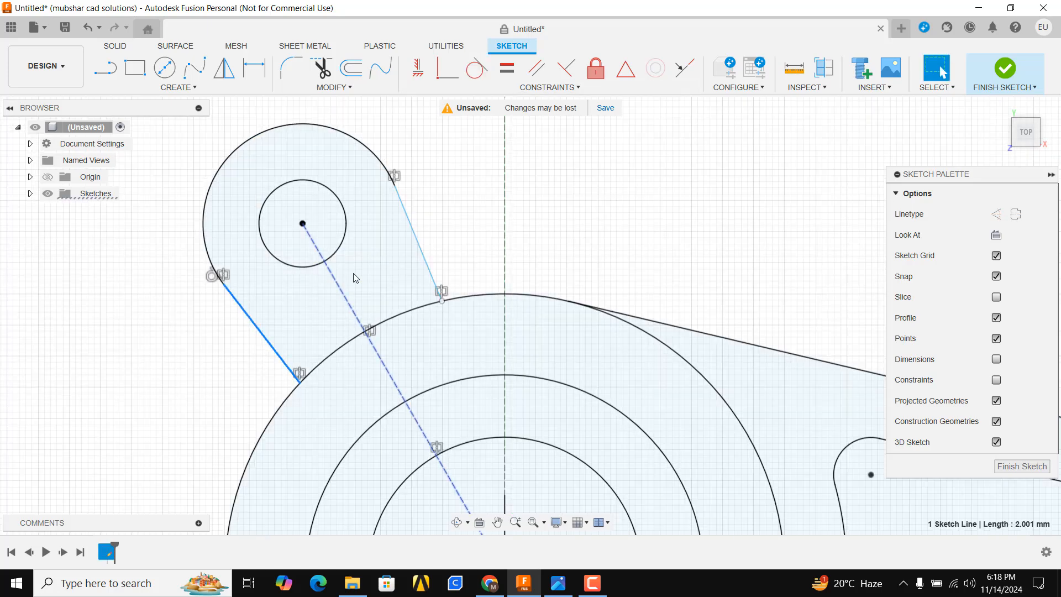
click(536, 67)
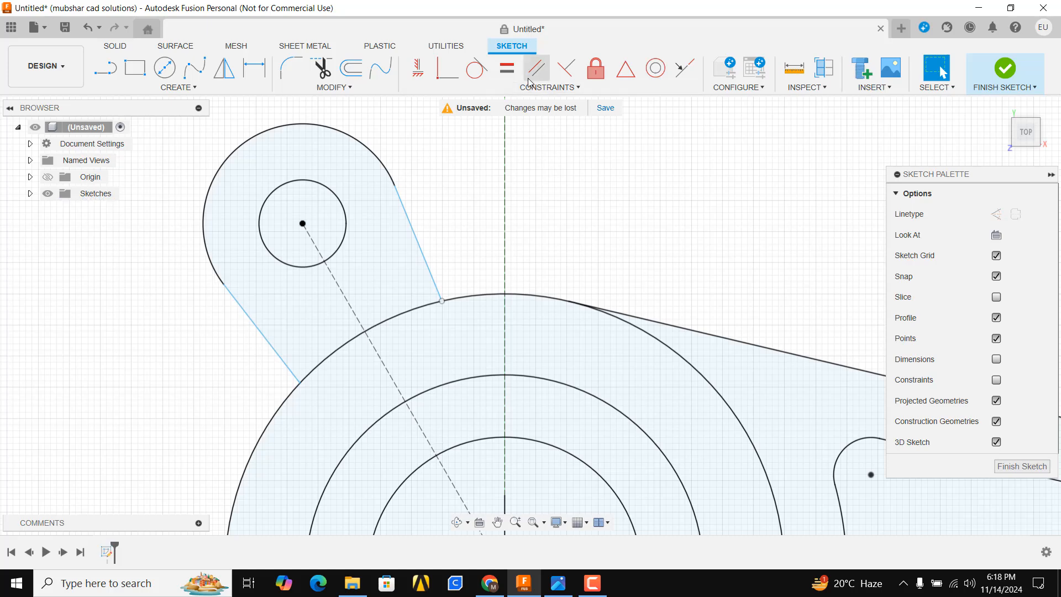
click(270, 353)
click(352, 317)
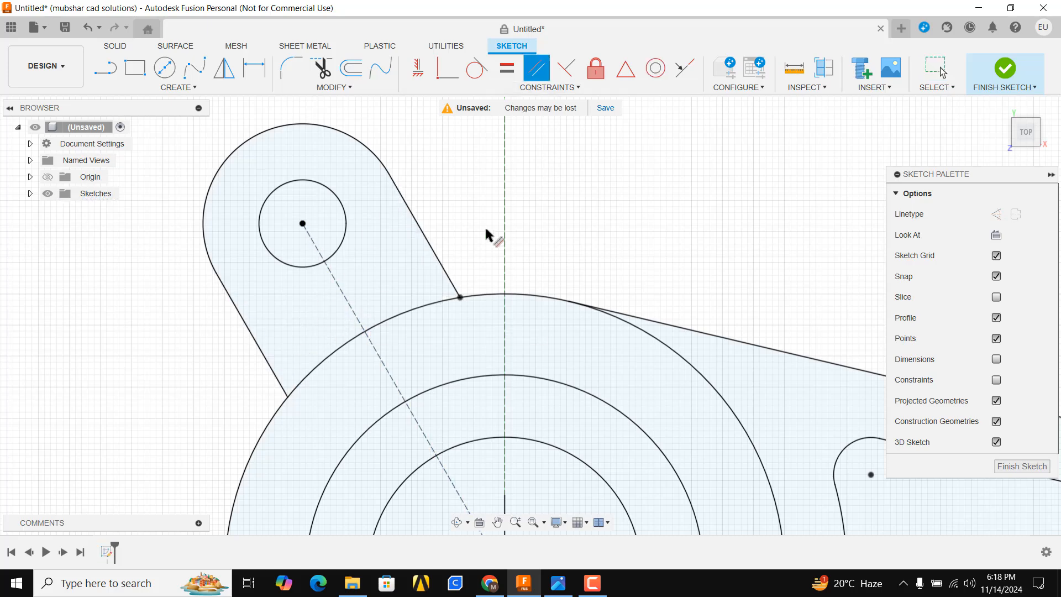
Check the reference drawing and mirror the angled lug's outline and hole circle about the arm's horizontal construction centerline.
scroll(475, 249, down, 5)
scroll(544, 321, up, 2)
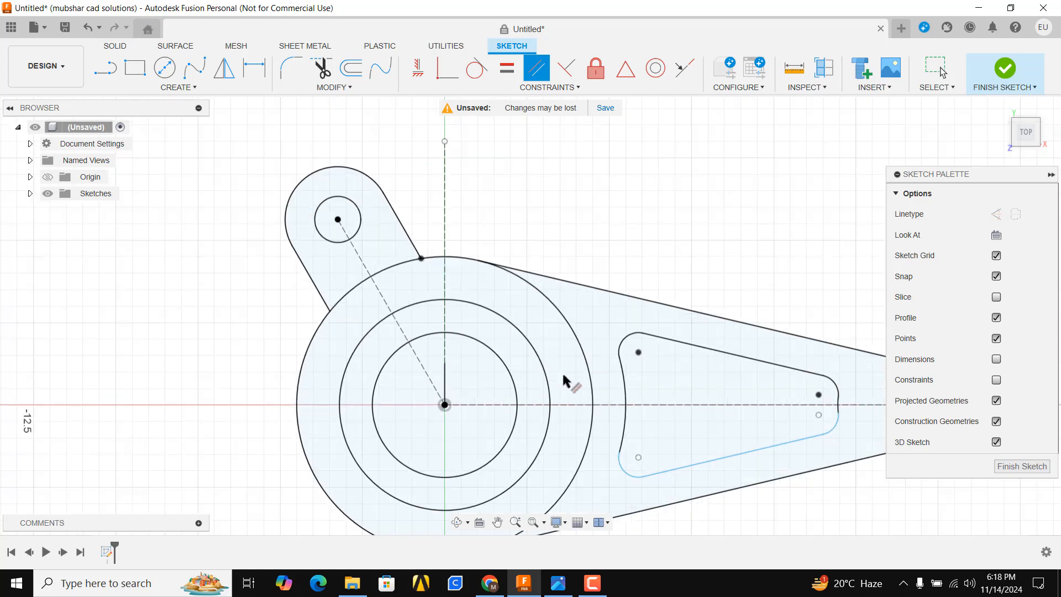
click(559, 584)
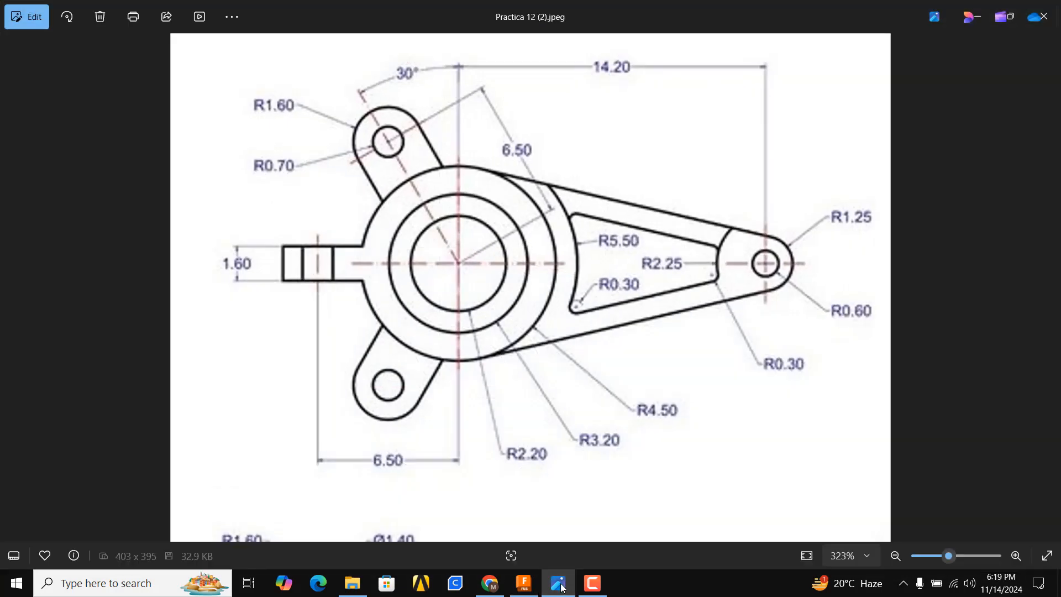
click(559, 585)
click(559, 585)
click(556, 584)
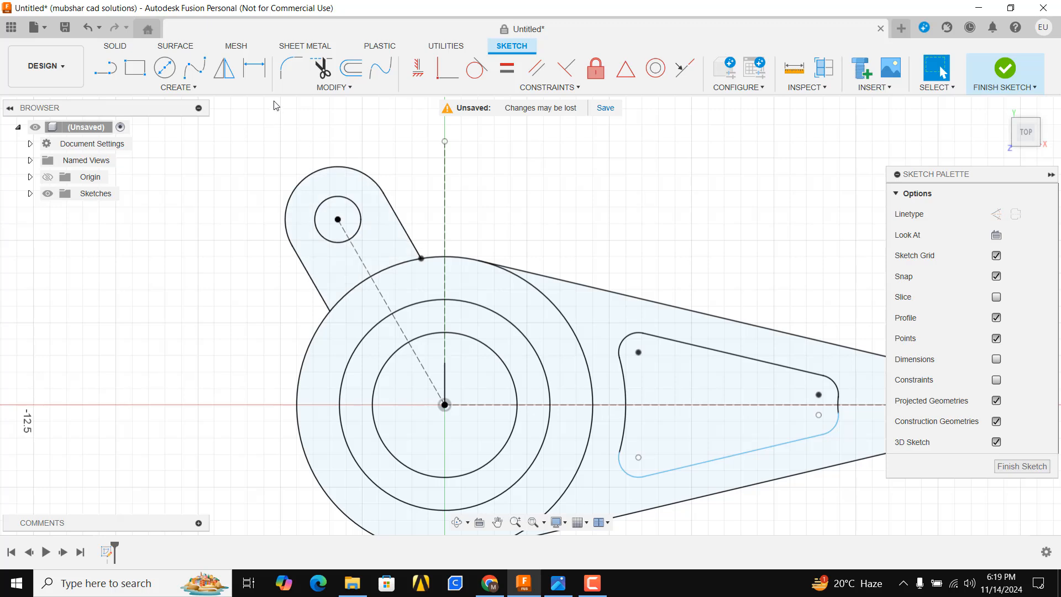
click(177, 88)
click(116, 254)
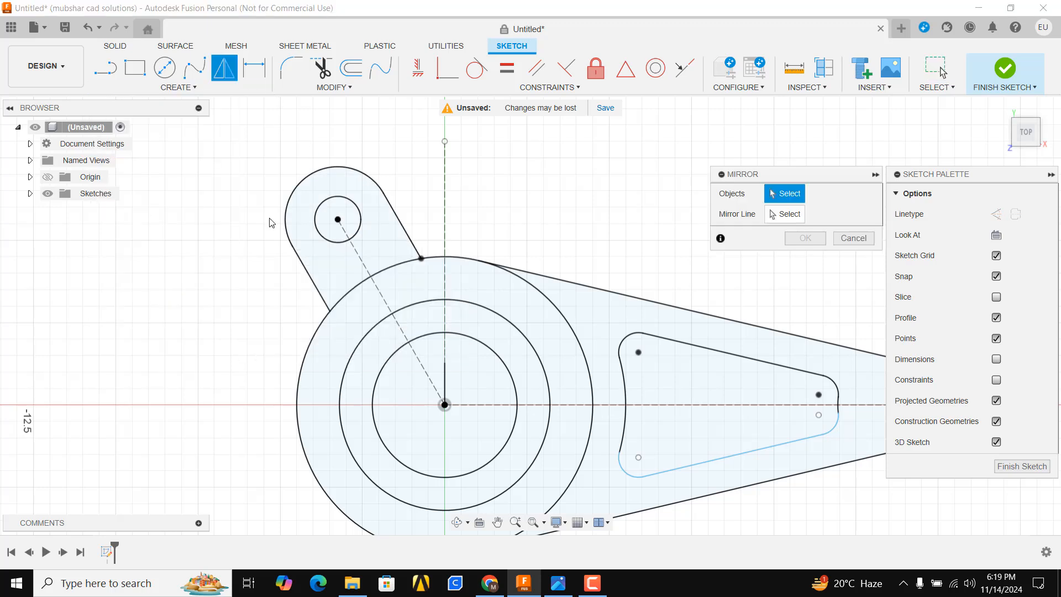
click(286, 223)
click(299, 265)
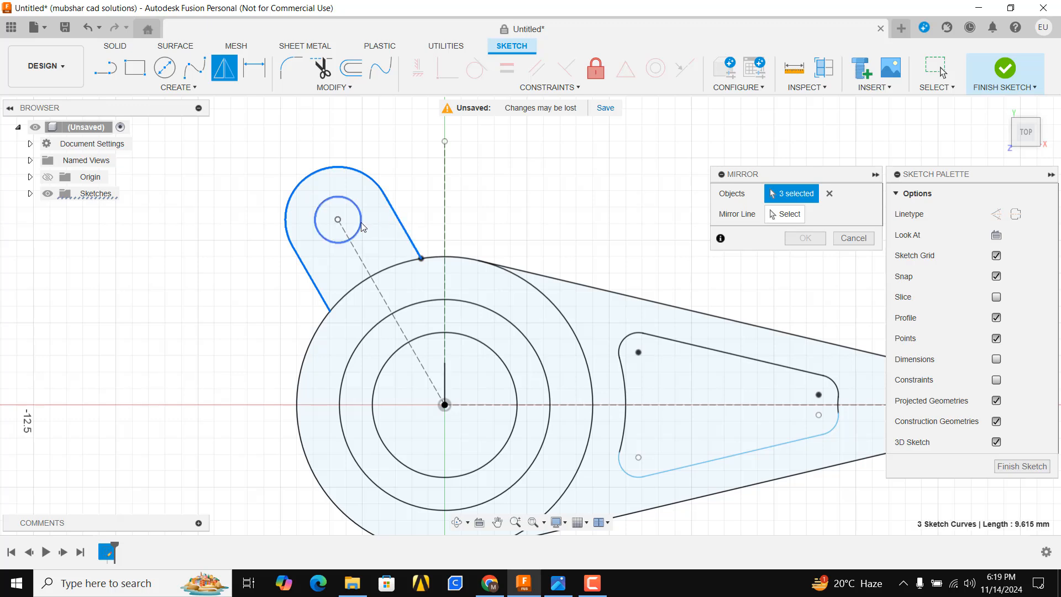
click(788, 213)
middle_drag(486, 396, 499, 273)
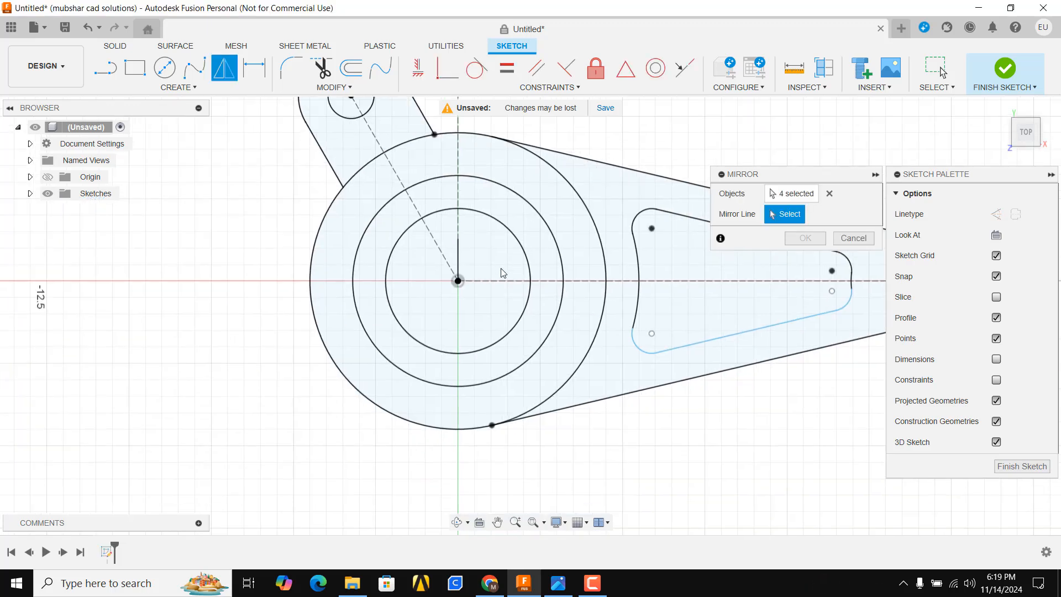
click(494, 281)
click(804, 238)
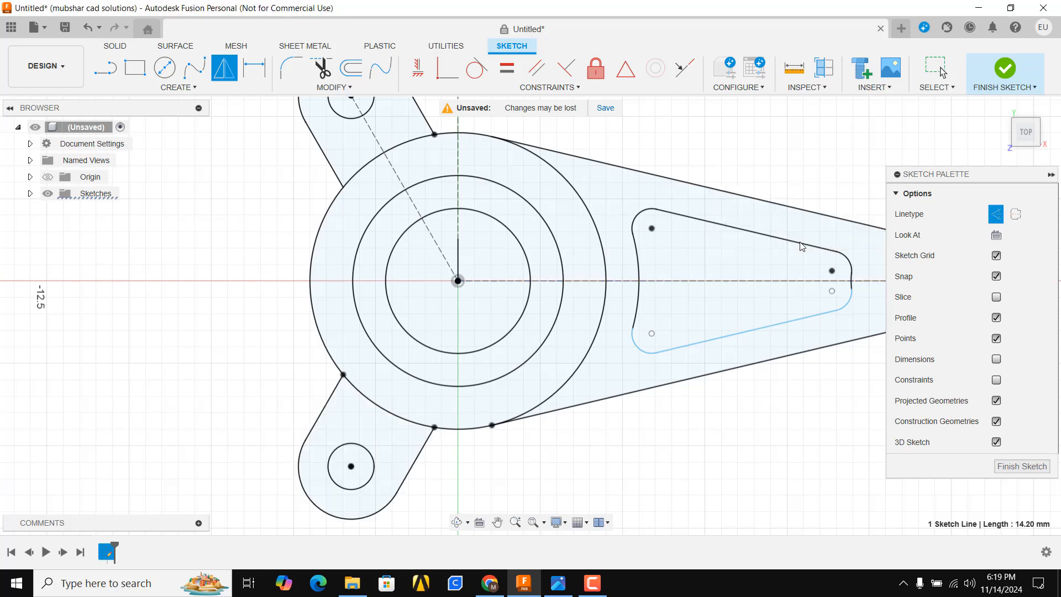
scroll(484, 355, up, 3)
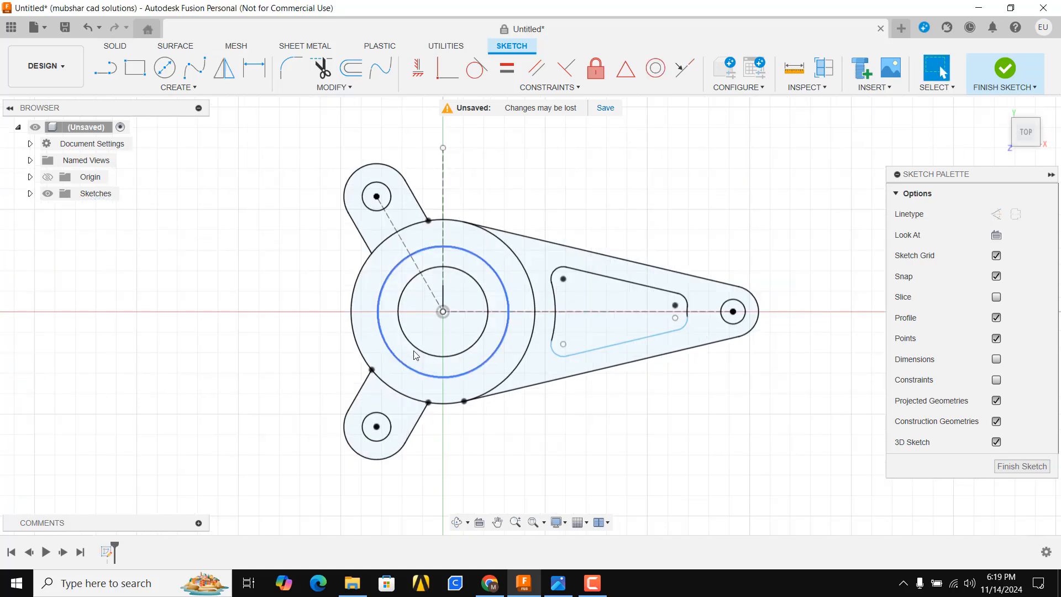
Finish the sketch and extrude the hub's outer ring symmetrically as a new body with a whole length of 6 mm.
click(556, 584)
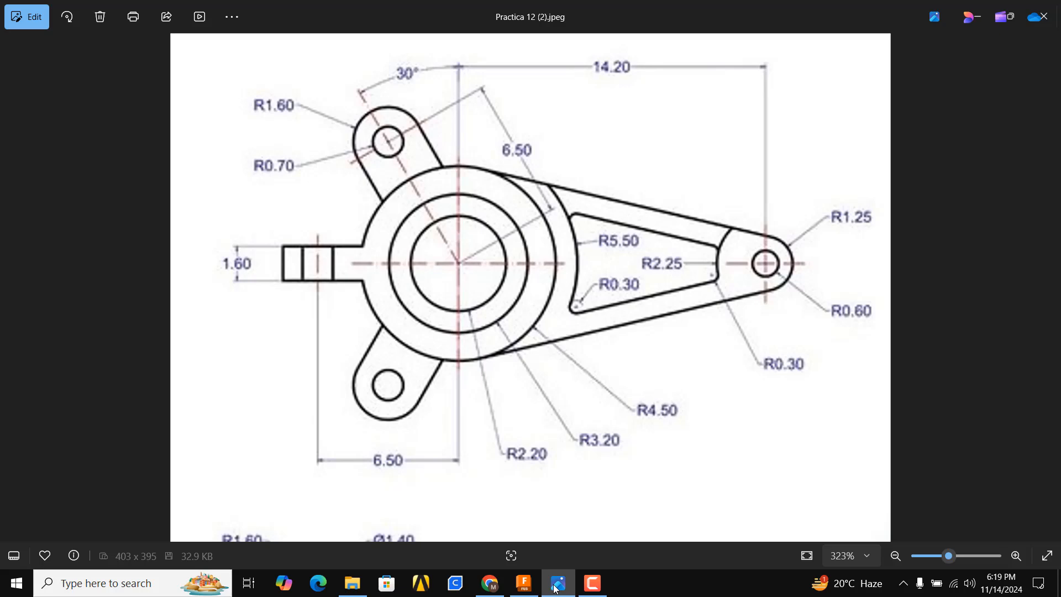
click(556, 583)
scroll(409, 353, up, 4)
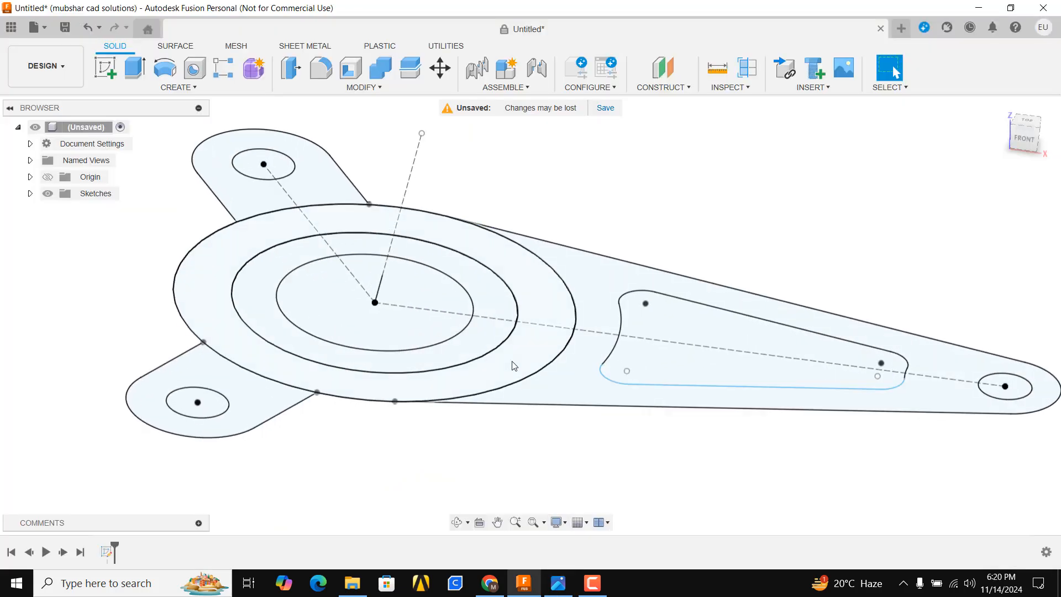
click(128, 65)
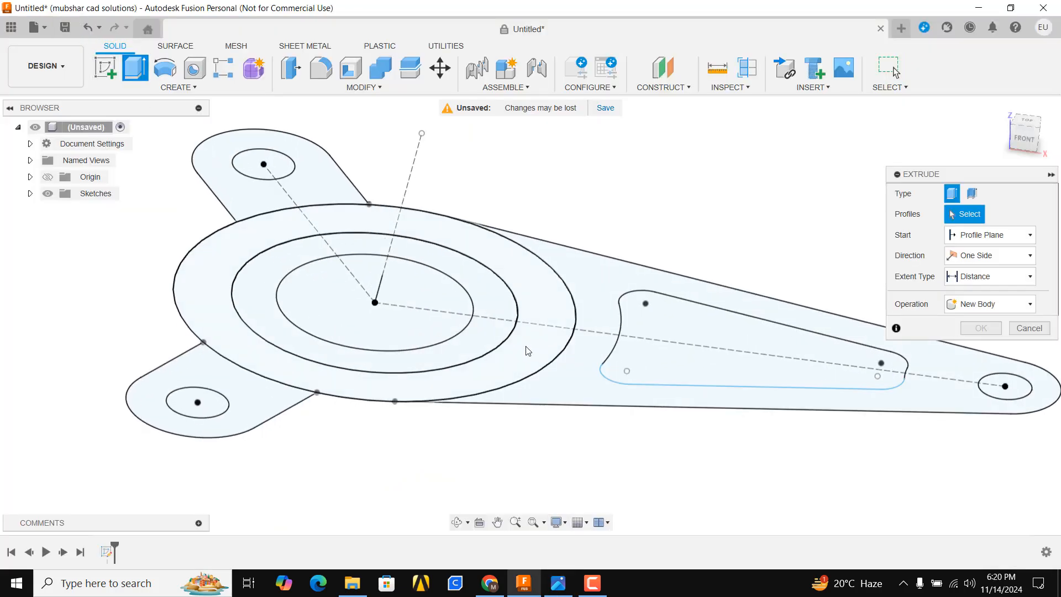
click(525, 282)
click(997, 255)
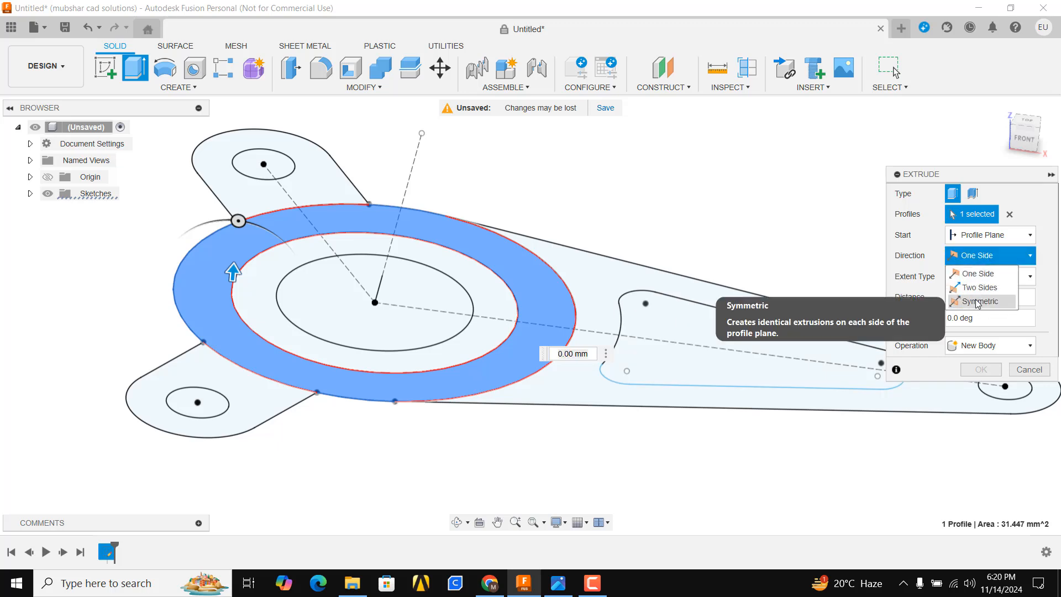
click(918, 298)
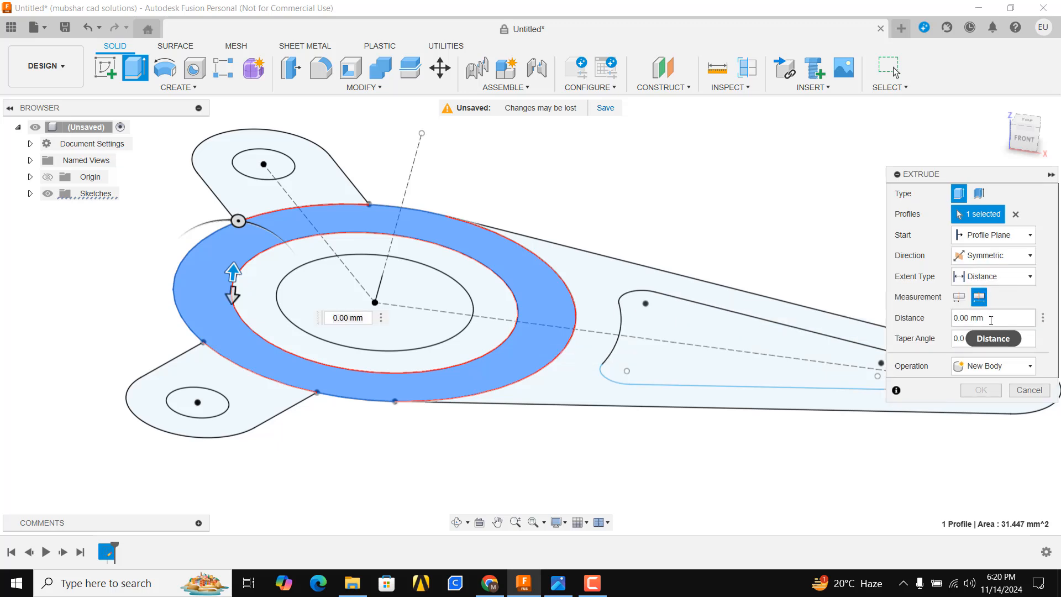
text(6)
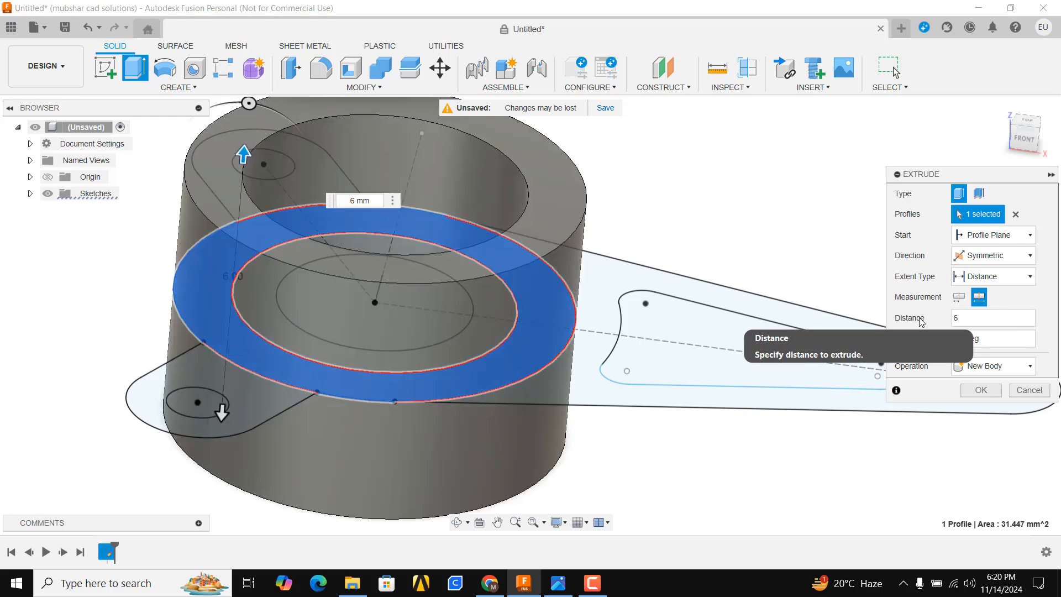
key(Return)
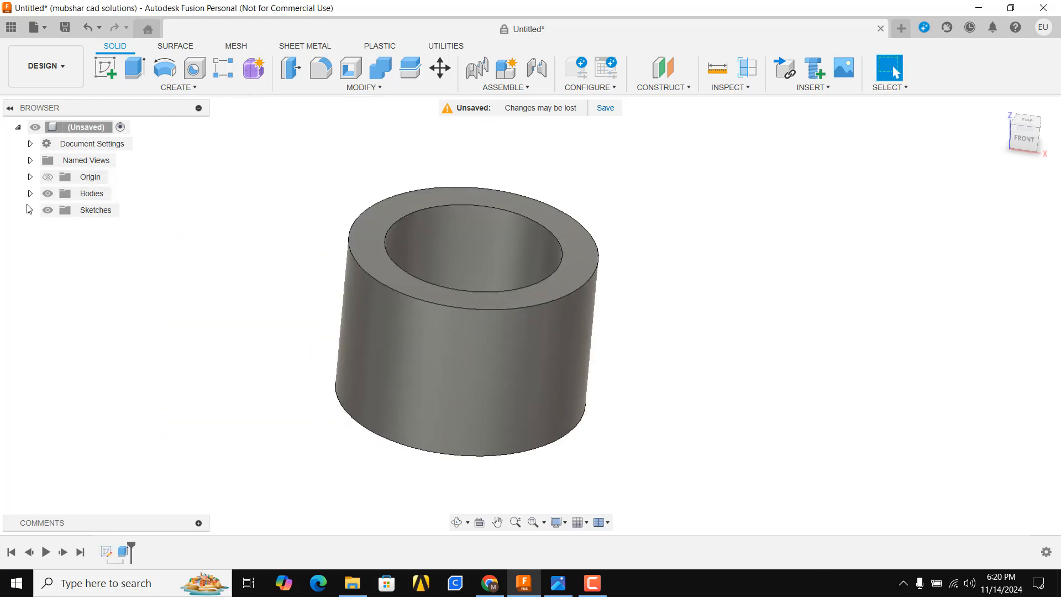
Make Sketch1 visible again.
click(31, 210)
click(59, 227)
scroll(583, 347, down, 1)
scroll(553, 394, up, 2)
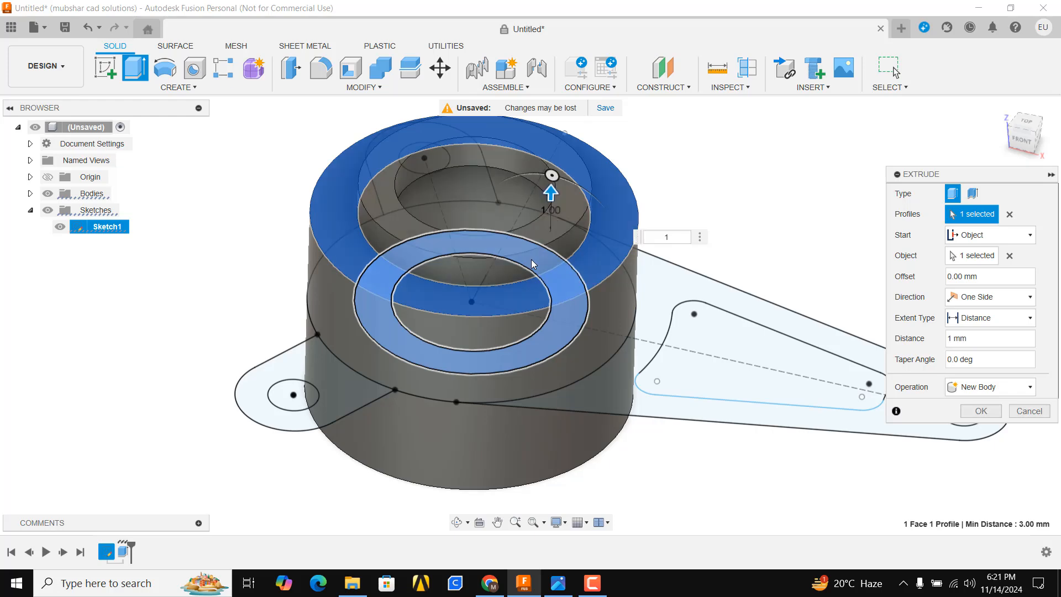
Extrude the hub's inner ring from the profile plane in two directions, 1 mm on side 1 and to the hub's bottom face on side 2, joined.
shift+middle_drag(595, 257, 598, 232)
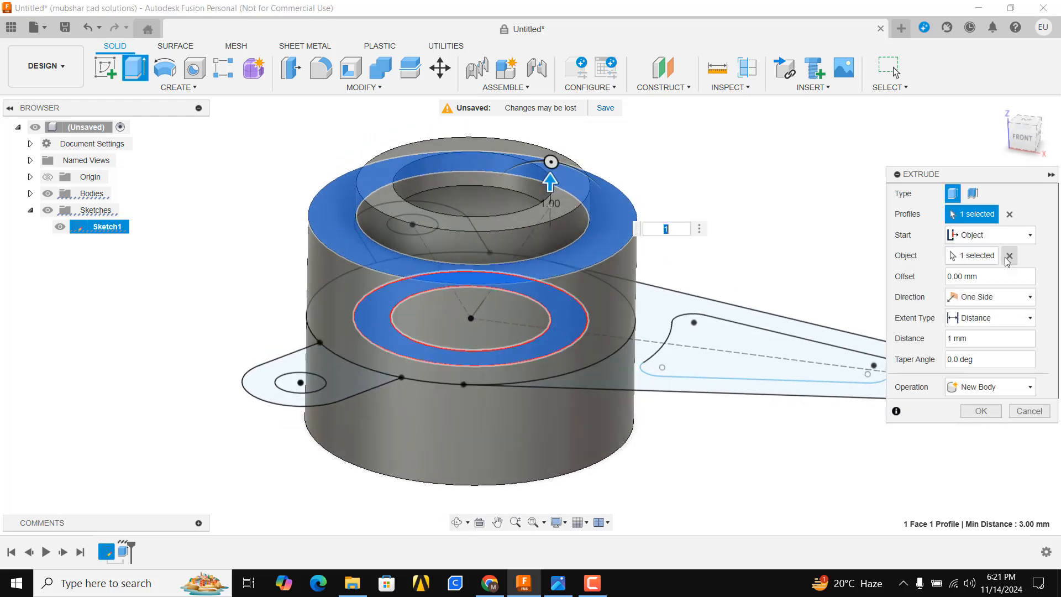
click(1016, 235)
click(986, 257)
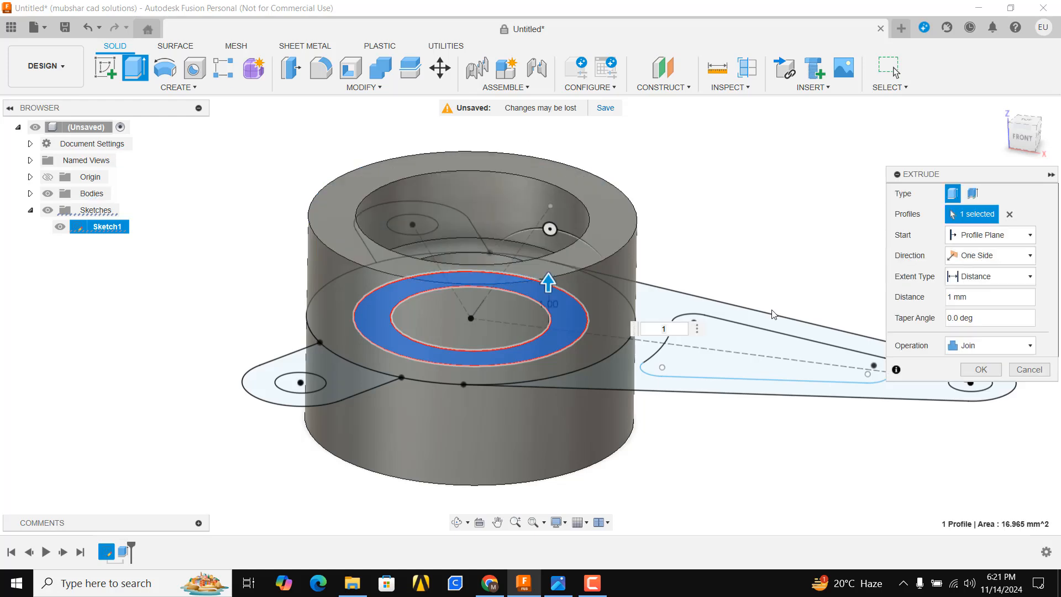
shift+middle_drag(628, 305, 638, 282)
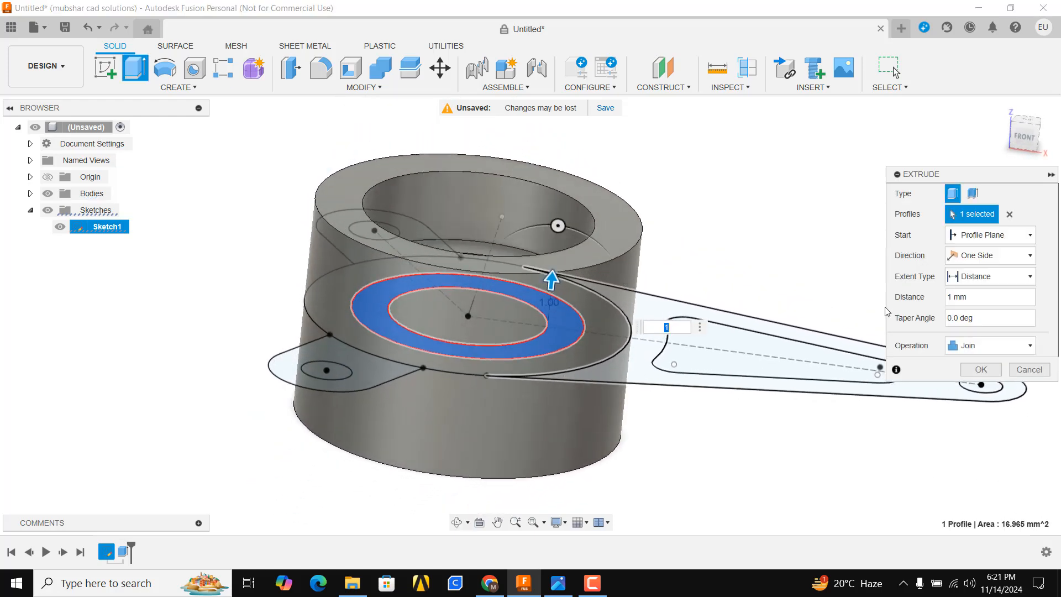
click(994, 255)
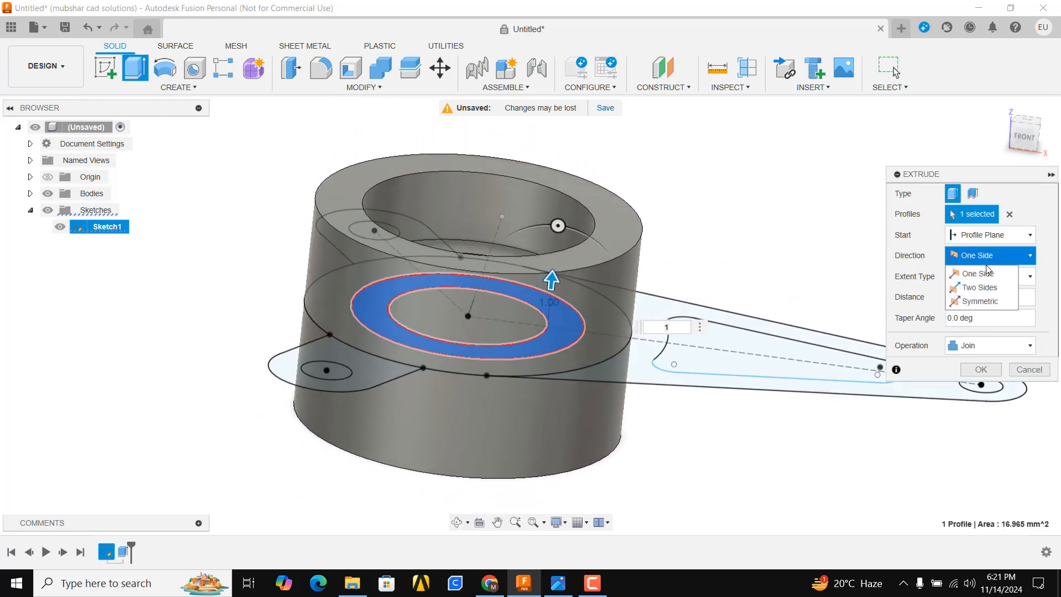
click(979, 287)
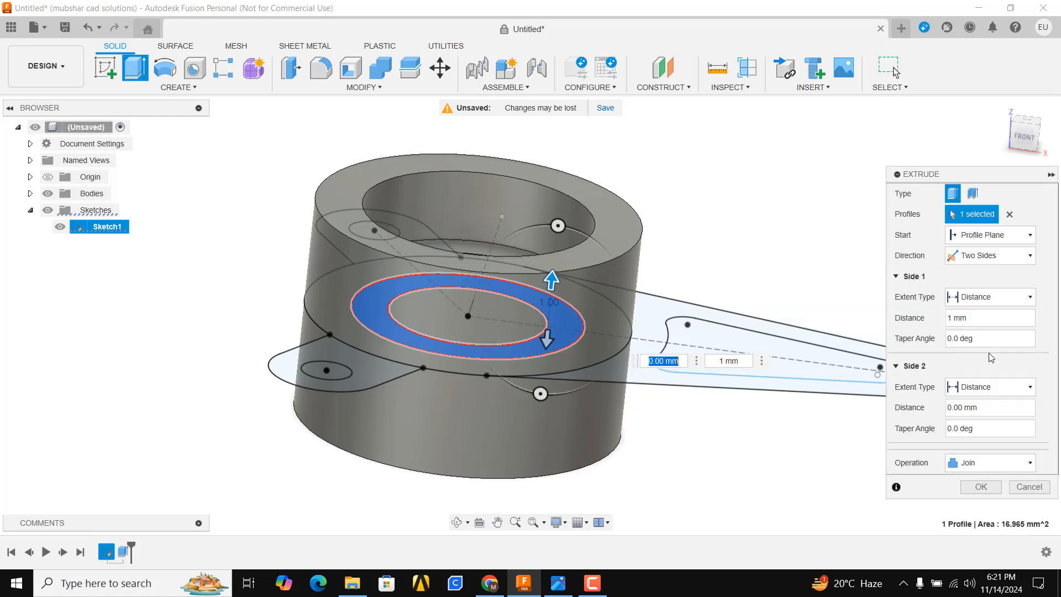
click(990, 386)
click(976, 417)
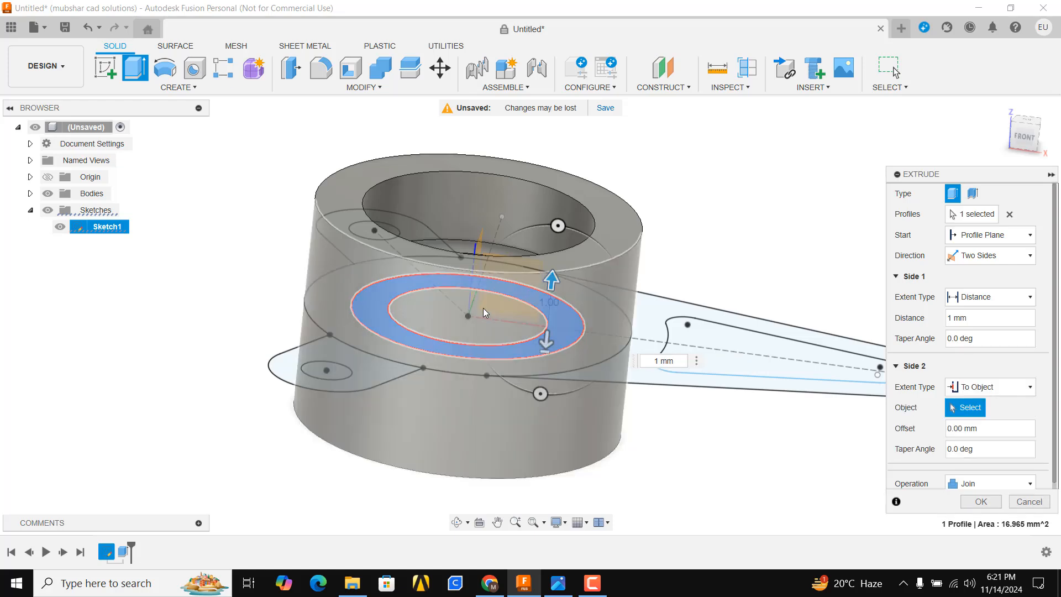
shift+middle_drag(552, 249, 507, 184)
click(571, 196)
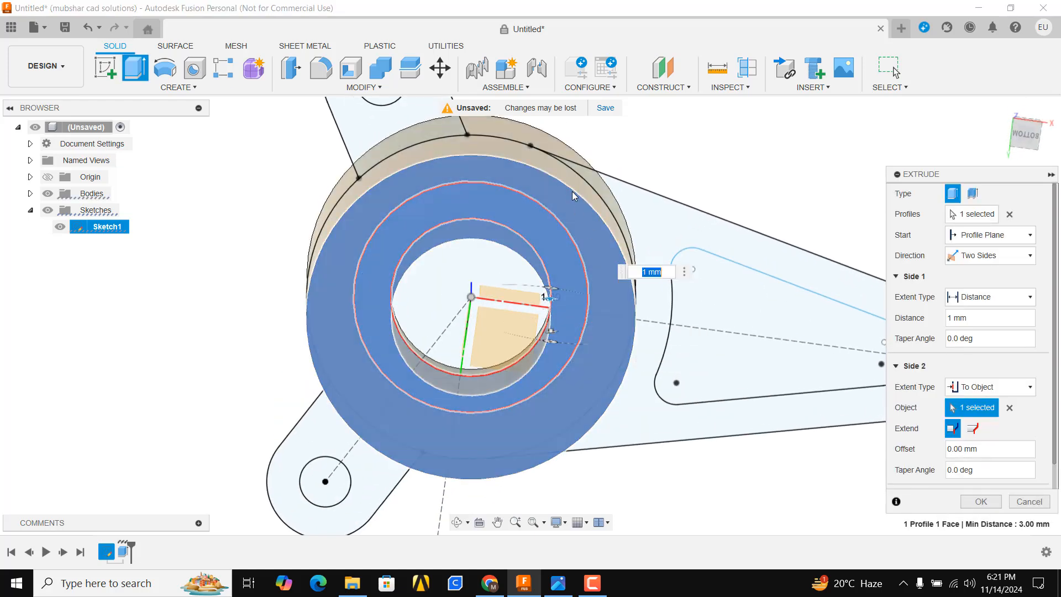
shift+middle_drag(570, 196, 718, 359)
click(980, 501)
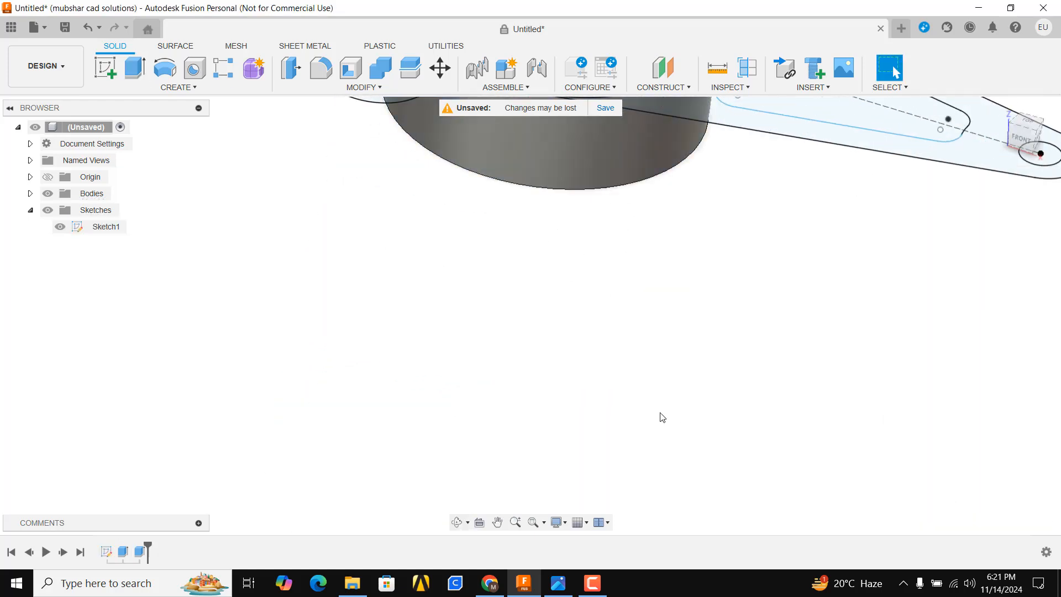
Extrude the arm profile around the pocket in two directions, with 2 mm on side 1, and join it to the hub.
middle_drag(658, 416, 546, 243)
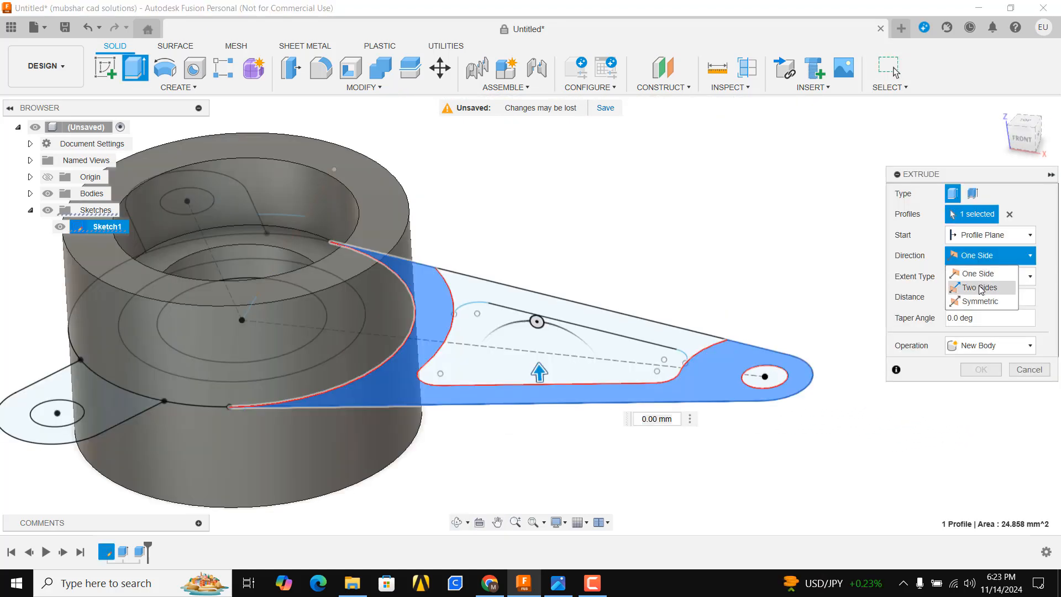
click(980, 288)
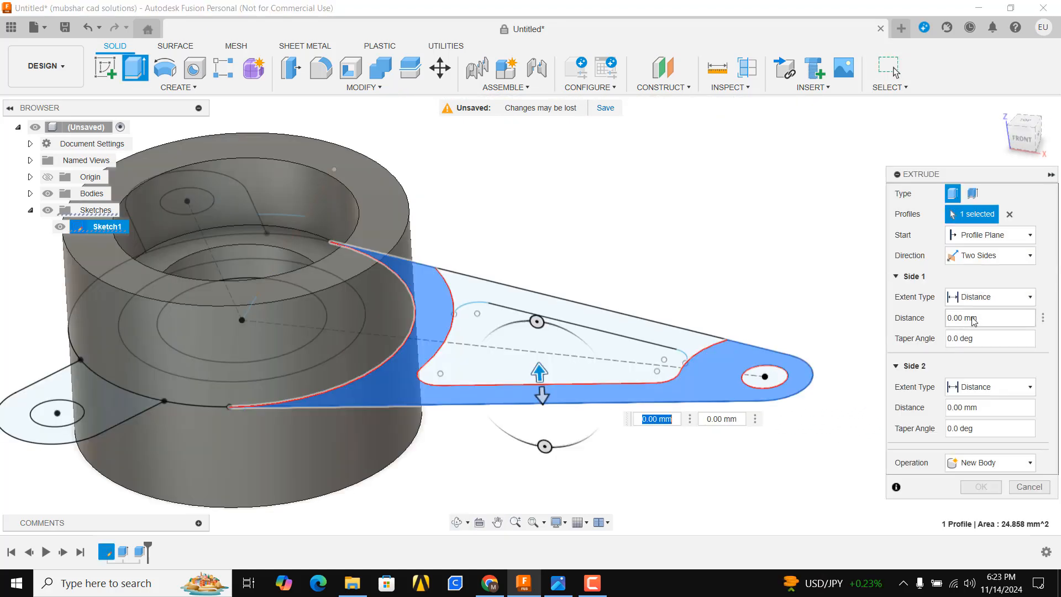
click(989, 321)
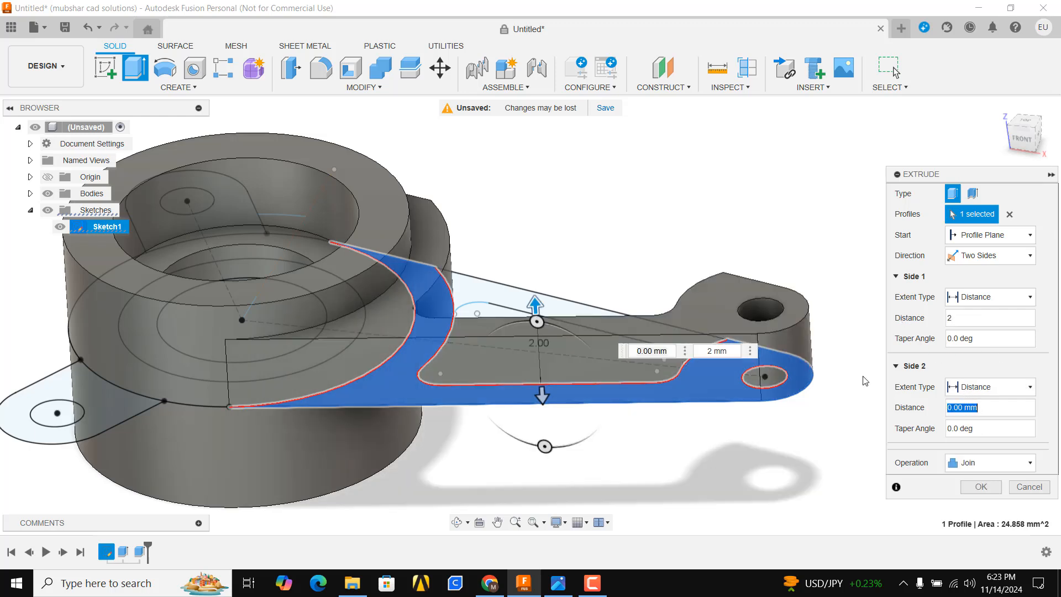
key(Return)
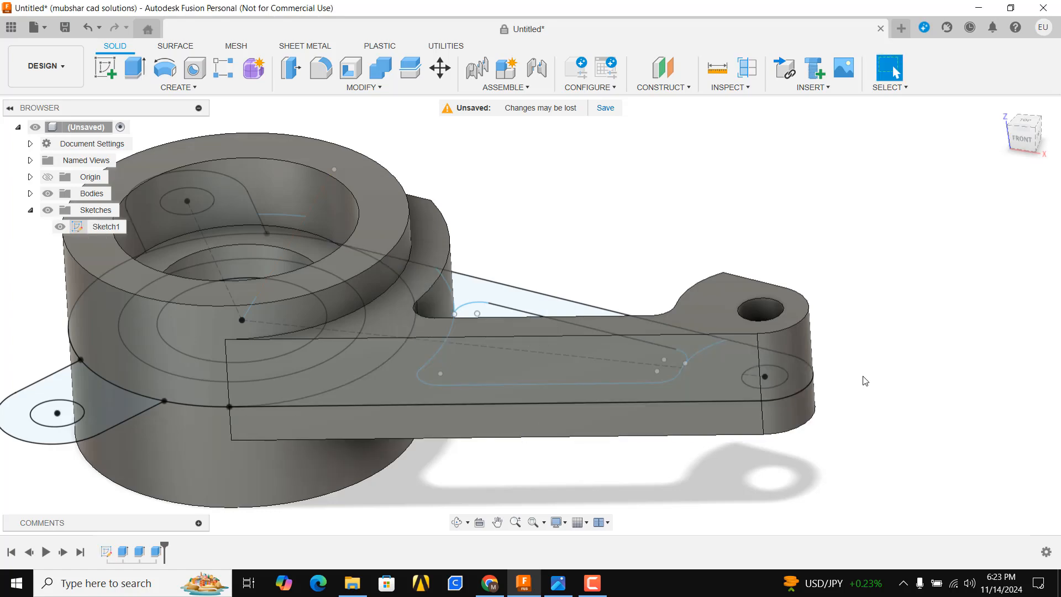
Extrude the arm's remaining side strip beside the pocket 1 mm and join it to the body.
scroll(638, 317, down, 3)
scroll(652, 277, up, 2)
shift+middle_drag(652, 277, 504, 361)
scroll(504, 362, up, 3)
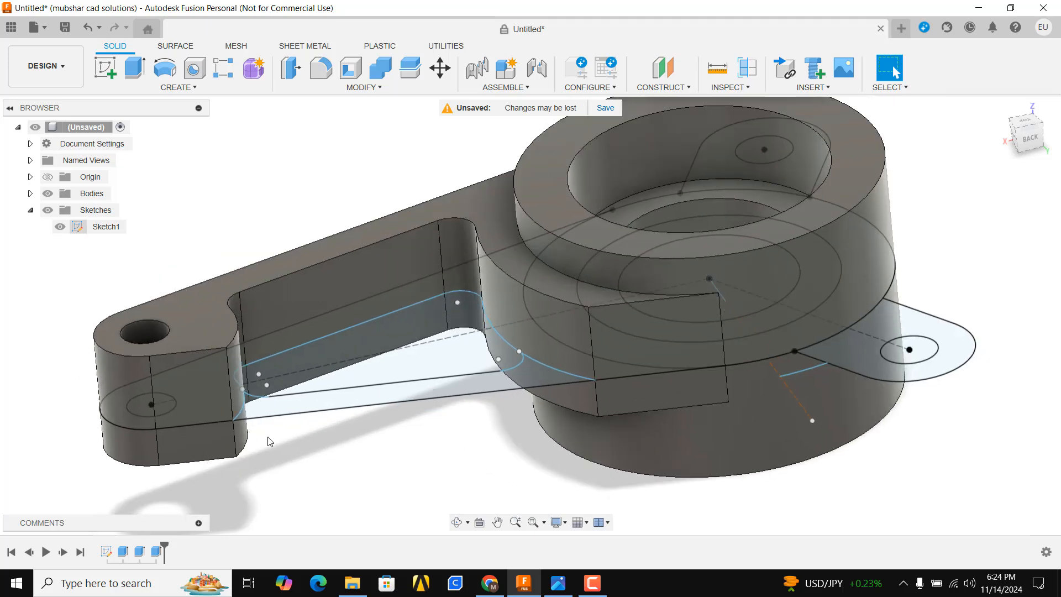
key(e)
click(472, 395)
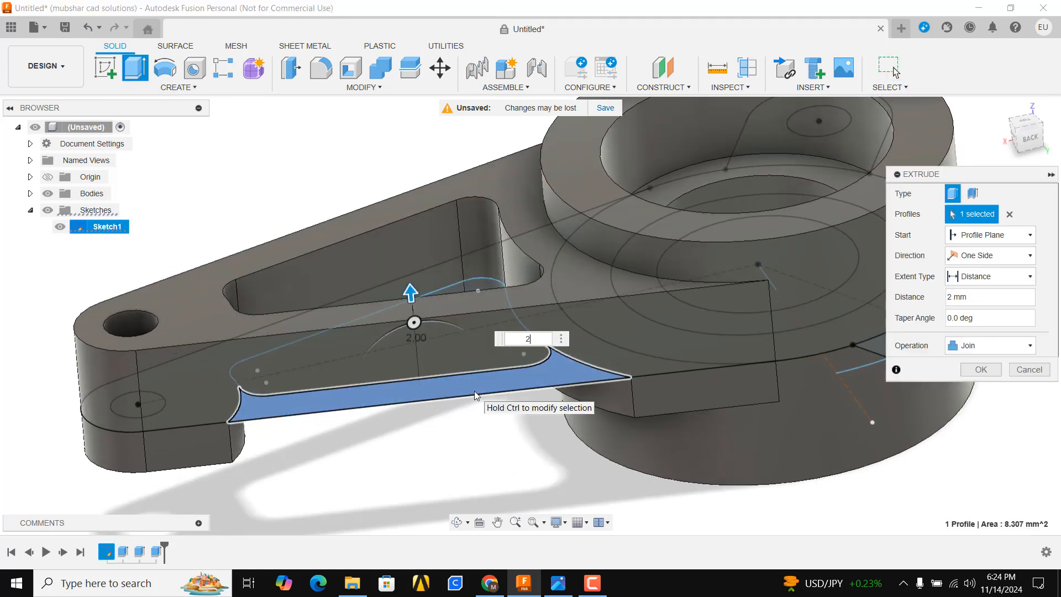
text(1)
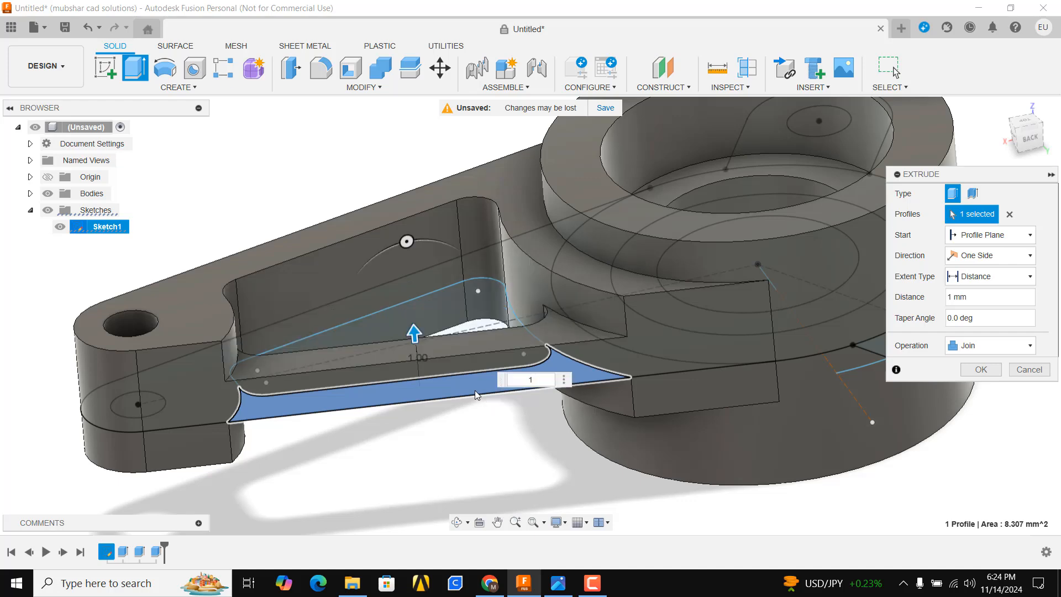
click(982, 370)
Extrude the two side lug profiles around their holes 1.6 mm upward, starting from the hub's bottom face, and join them.
shift+middle_drag(183, 260, 632, 285)
scroll(644, 296, up, 5)
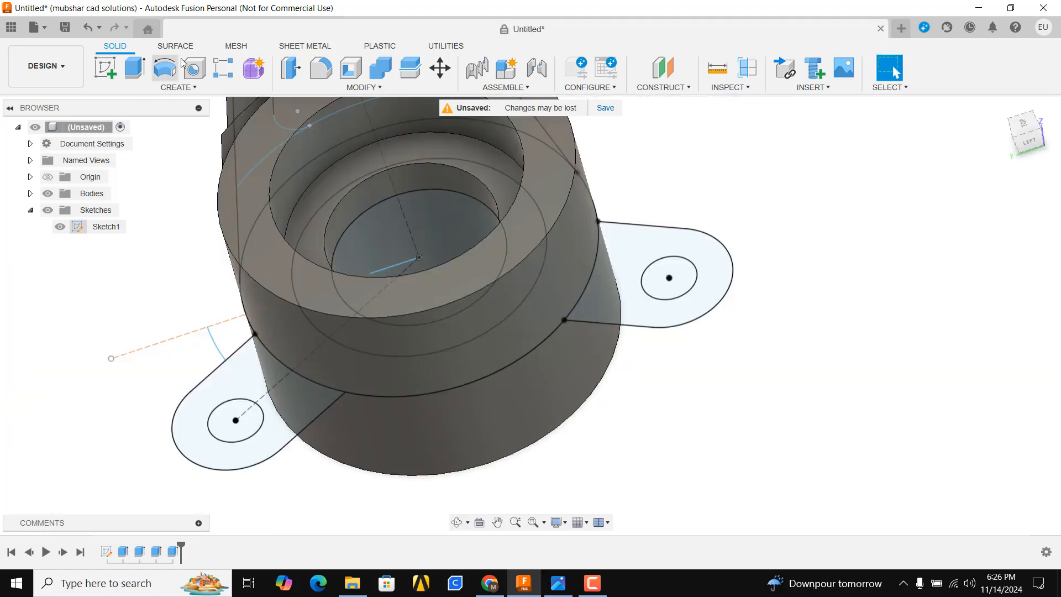
click(128, 77)
click(188, 442)
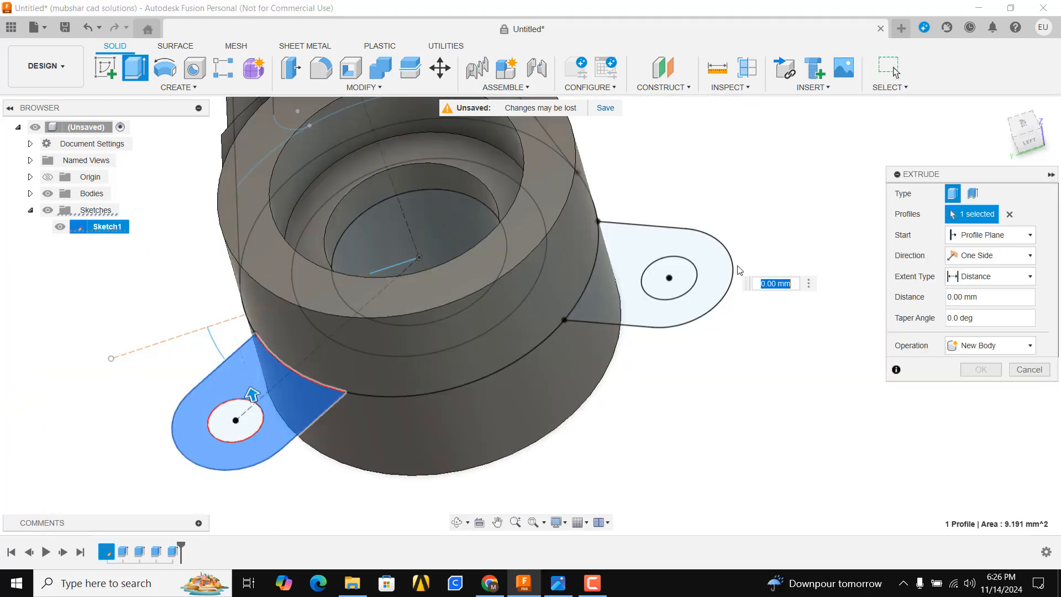
click(707, 309)
shift+middle_drag(640, 326, 672, 307)
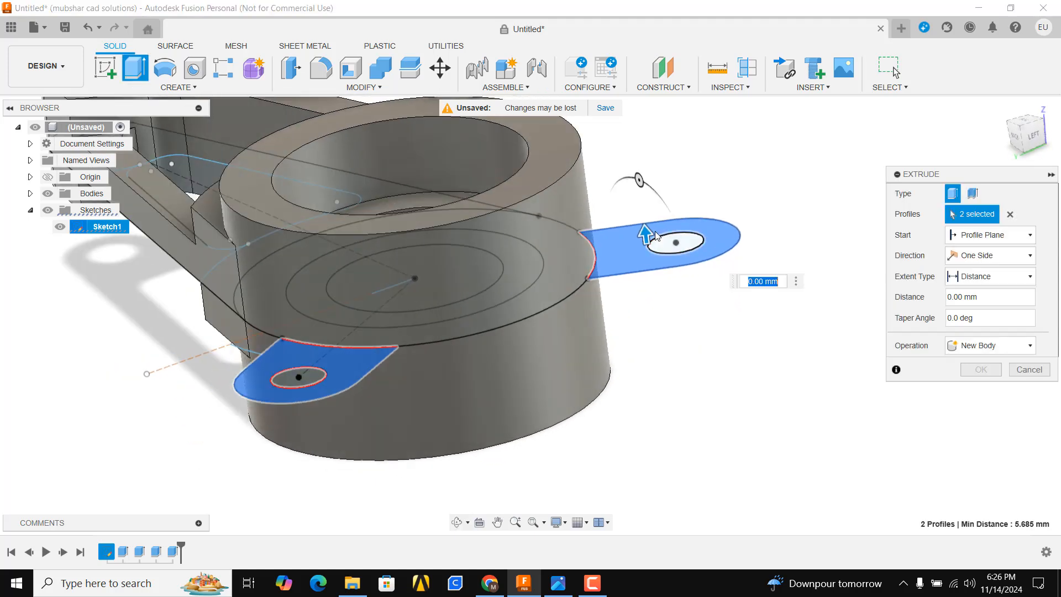
drag(645, 226, 652, 276)
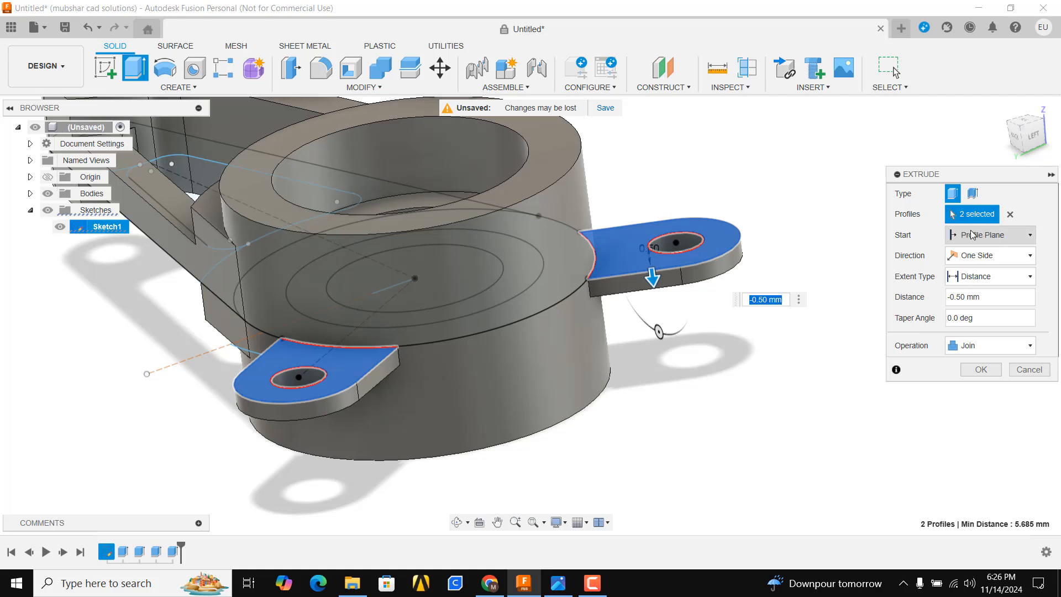
click(1005, 235)
click(967, 280)
shift+middle_drag(666, 318, 652, 221)
click(562, 379)
shift+middle_drag(616, 316, 684, 398)
drag(668, 394, 658, 353)
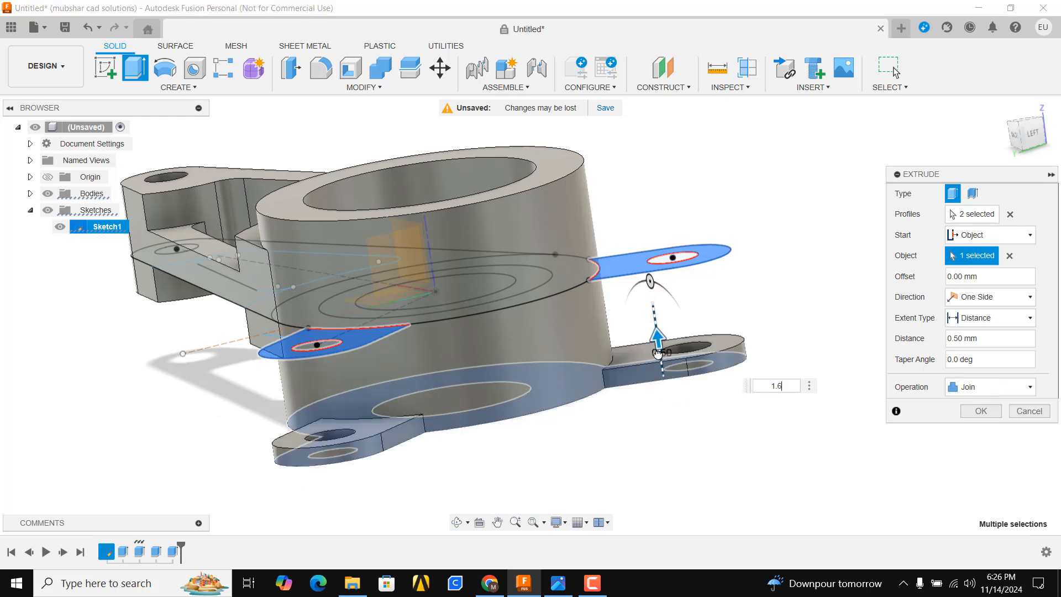
key(Return)
Undo the aligned 6.50 mm dimension between the hub's centre point and the centre of the concentric circles.
mouse_move(657, 353)
shift+middle_down()
mouse_move(490, 201)
mouse_move(547, 175)
mouse_move(604, 287)
shift+middle_up()
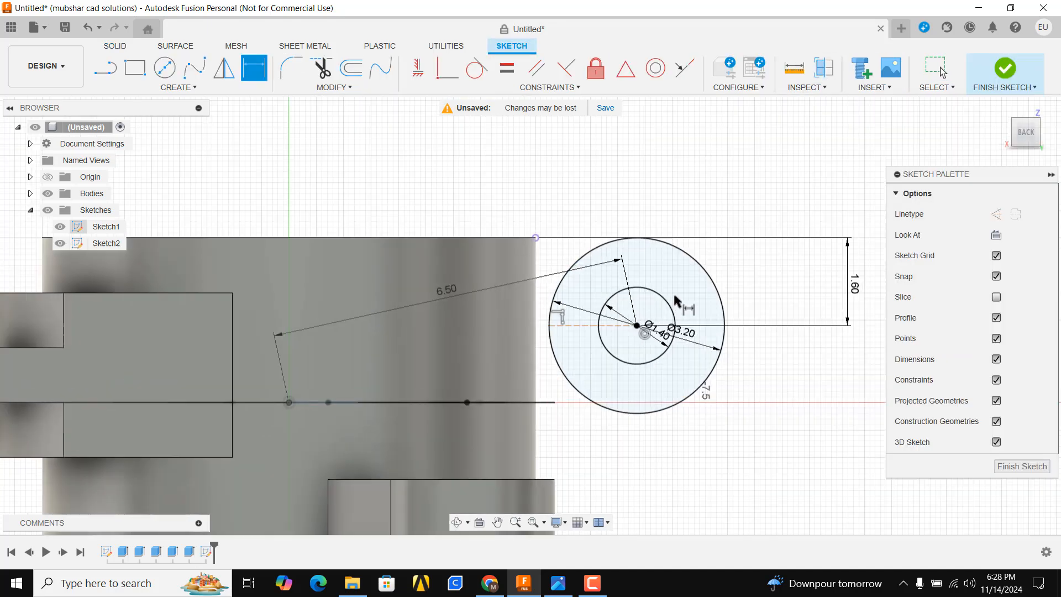
scroll(675, 300, up, 2)
scroll(359, 375, down, 3)
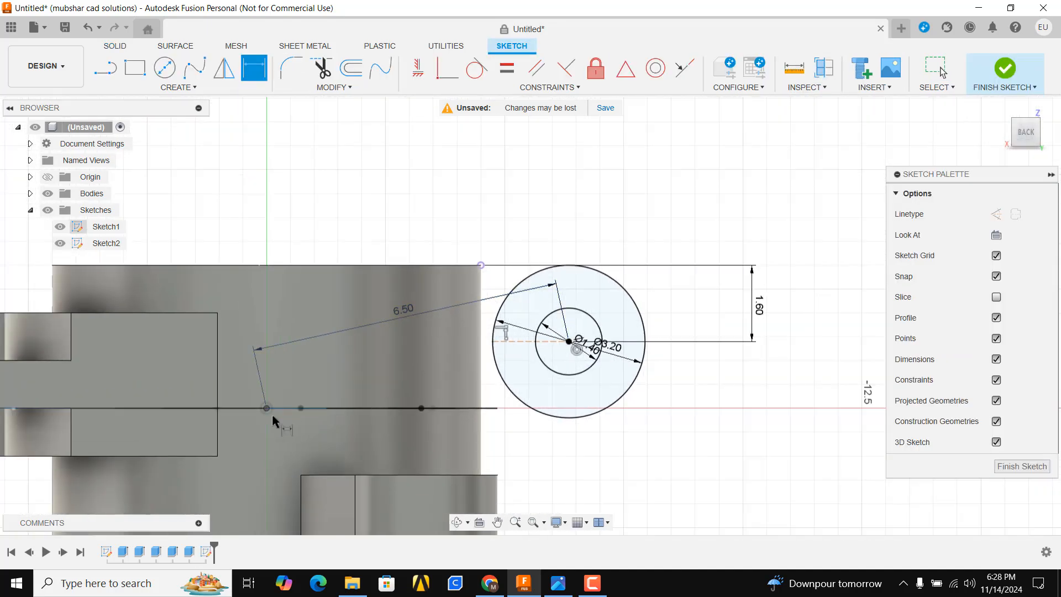
click(266, 411)
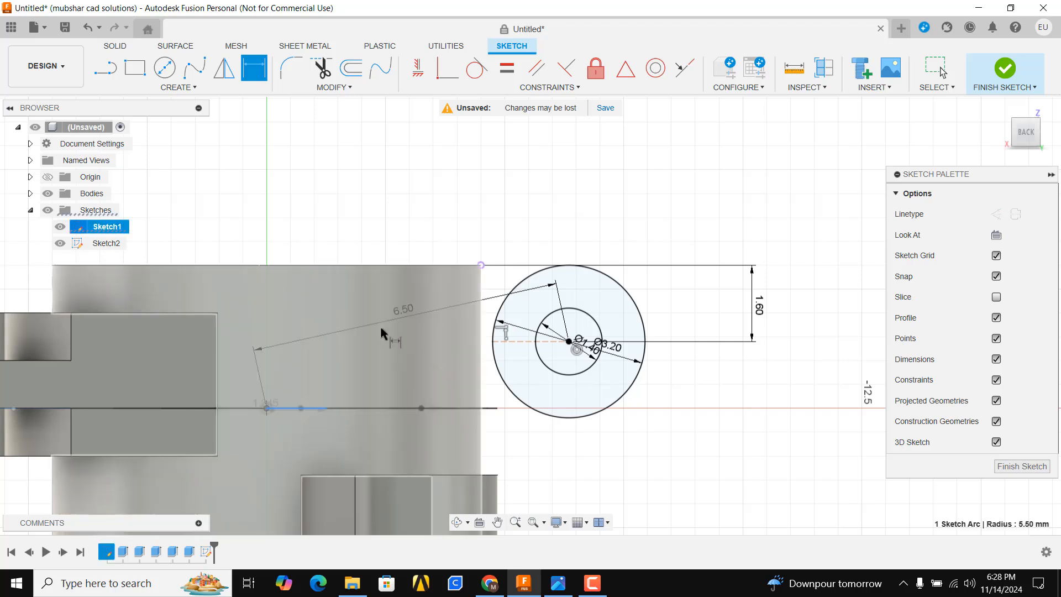
click(499, 303)
key(Escape)
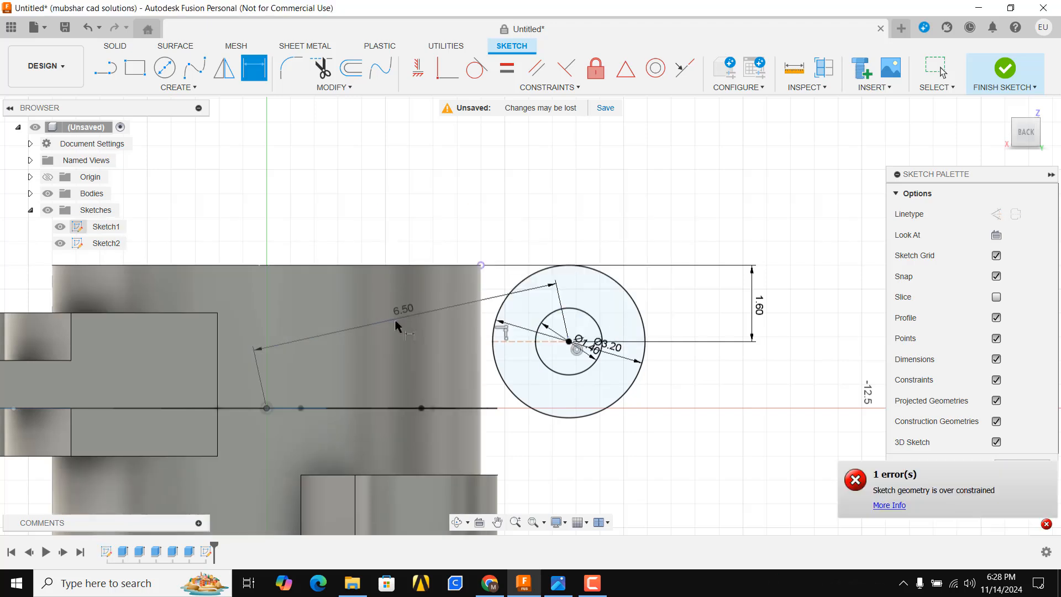
key(ctrl+z)
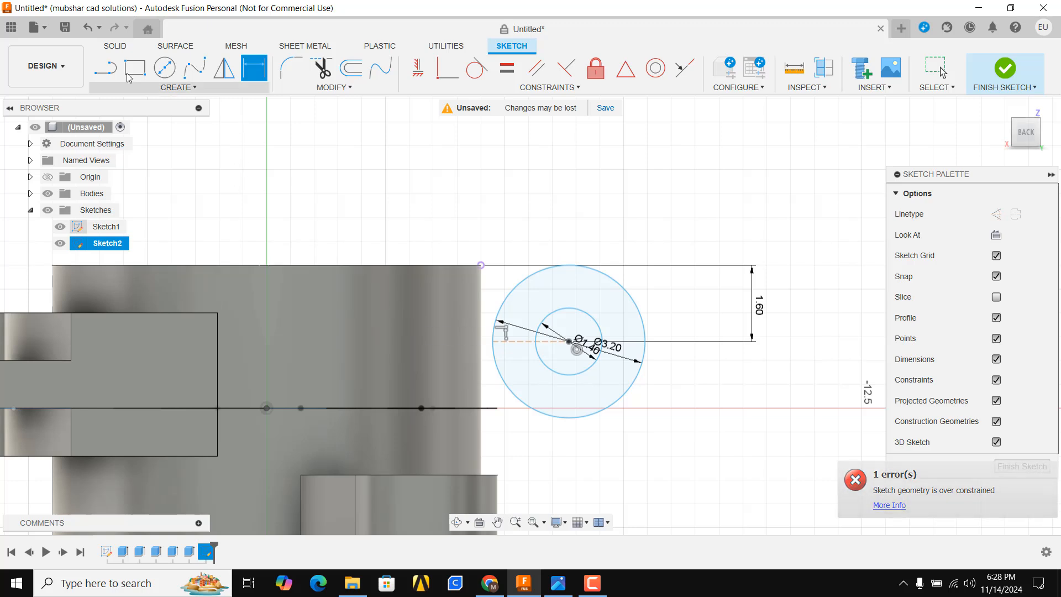
Dimension the horizontal distance from the hub's centre point to the centre of the concentric circles as 6.50 mm.
click(265, 408)
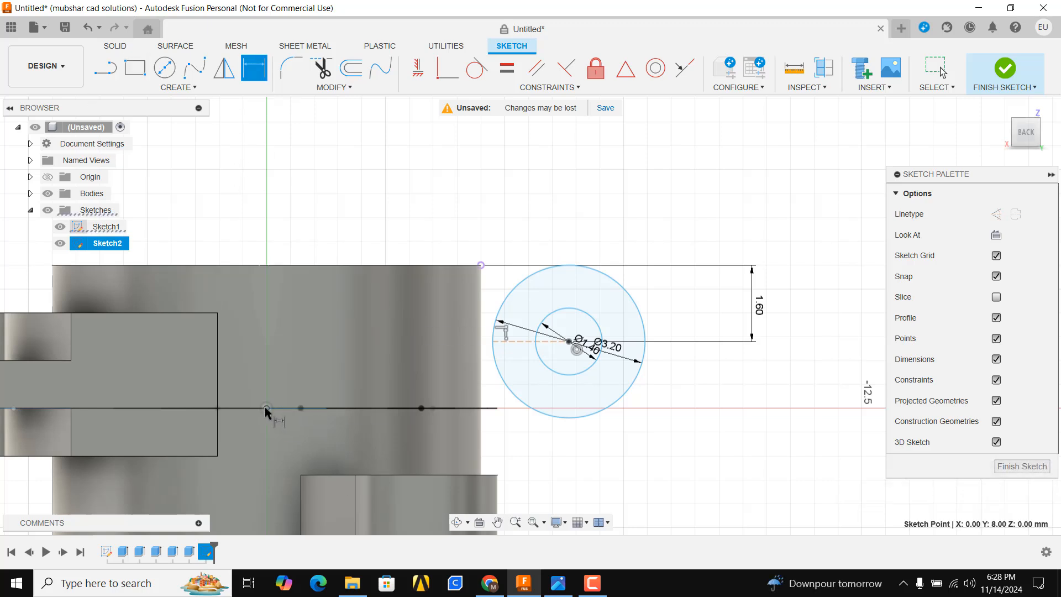
click(569, 341)
click(486, 193)
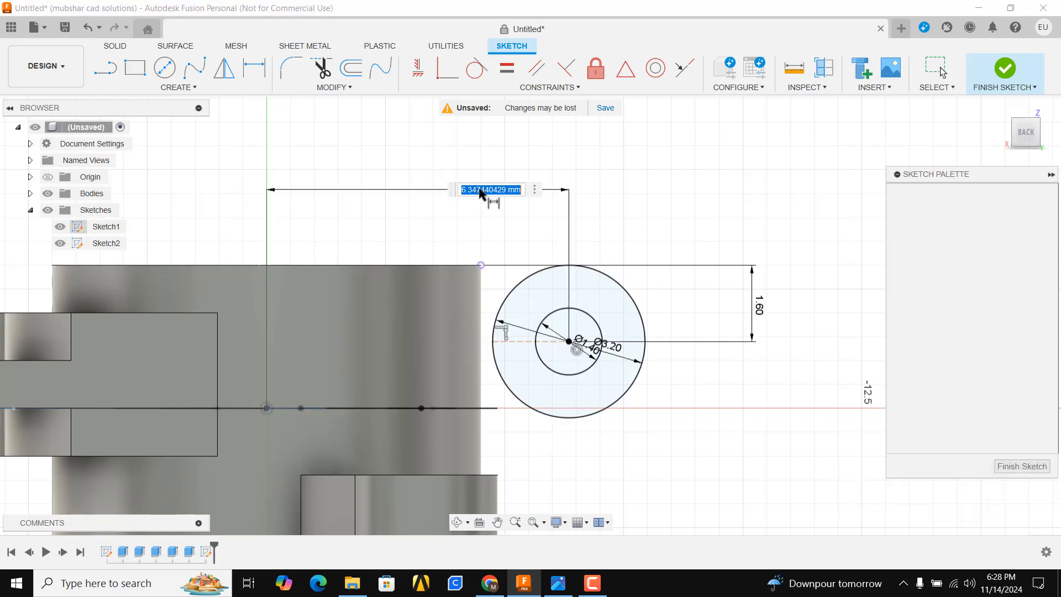
text(6.50)
key(Return)
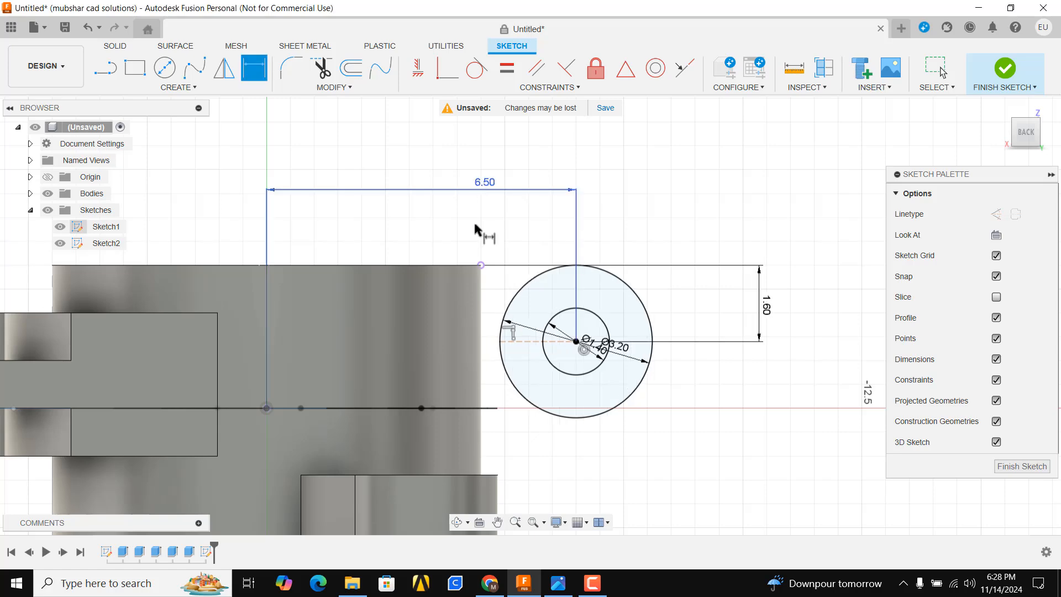
Draw horizontal lines joining the hub's side edge to the highest and lowest points of the 3.20 mm circle.
click(105, 71)
scroll(508, 229, up, 3)
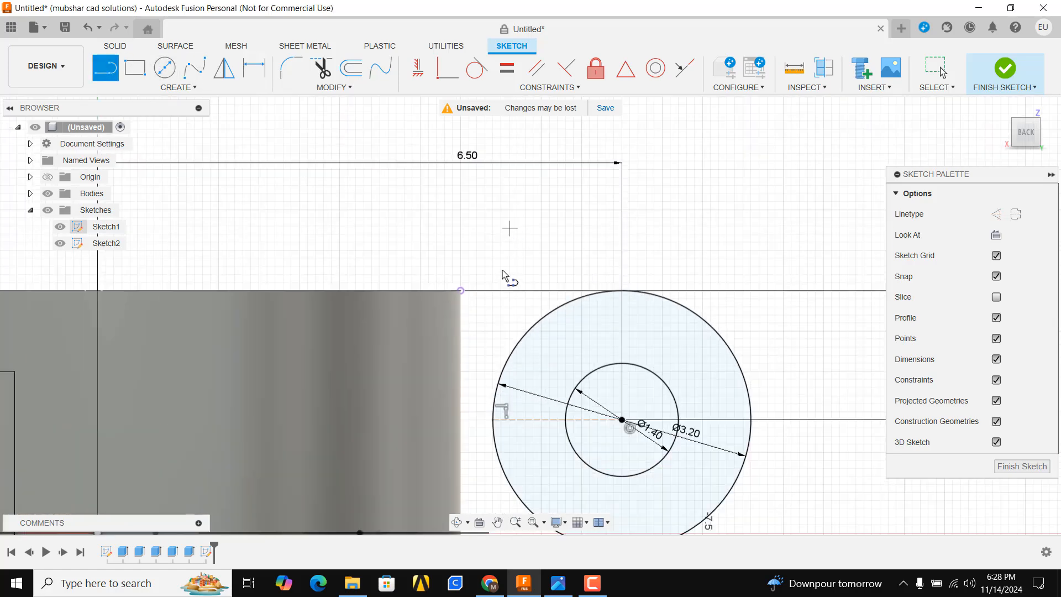
click(460, 291)
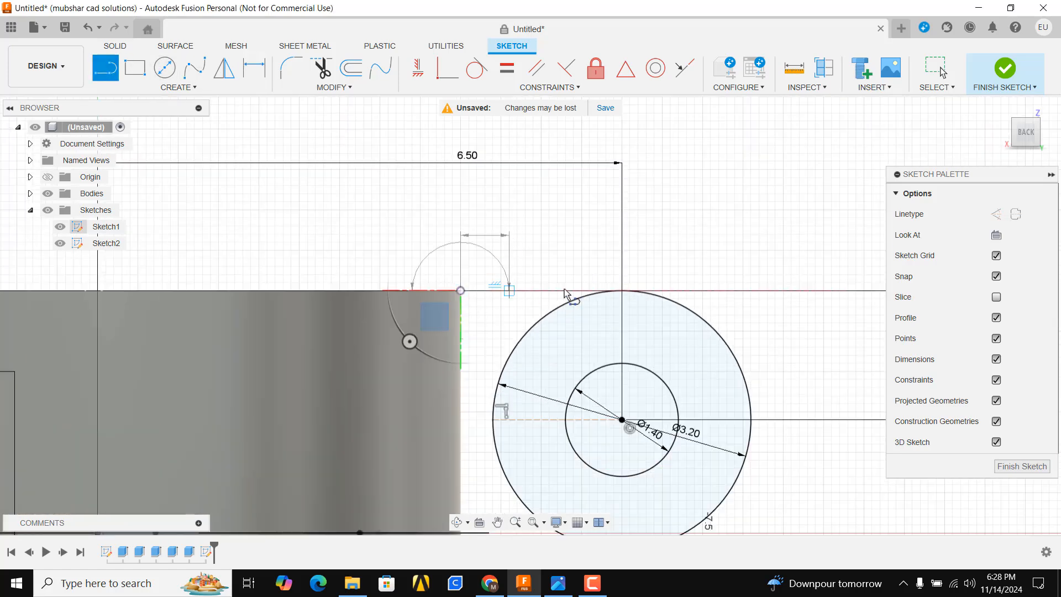
click(621, 290)
scroll(635, 365, down, 3)
scroll(456, 367, up, 2)
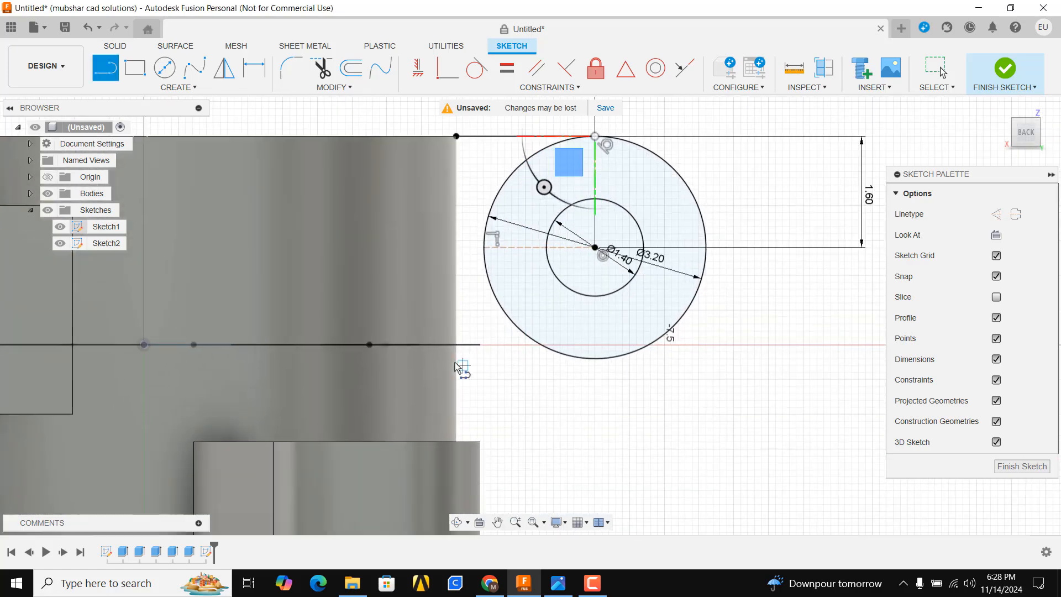
click(595, 359)
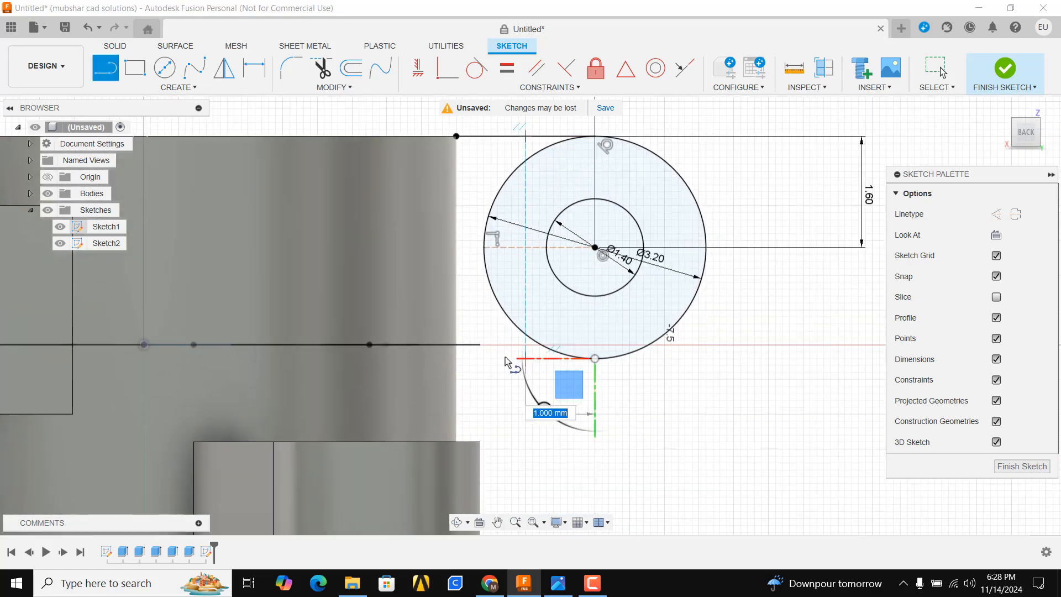
click(456, 358)
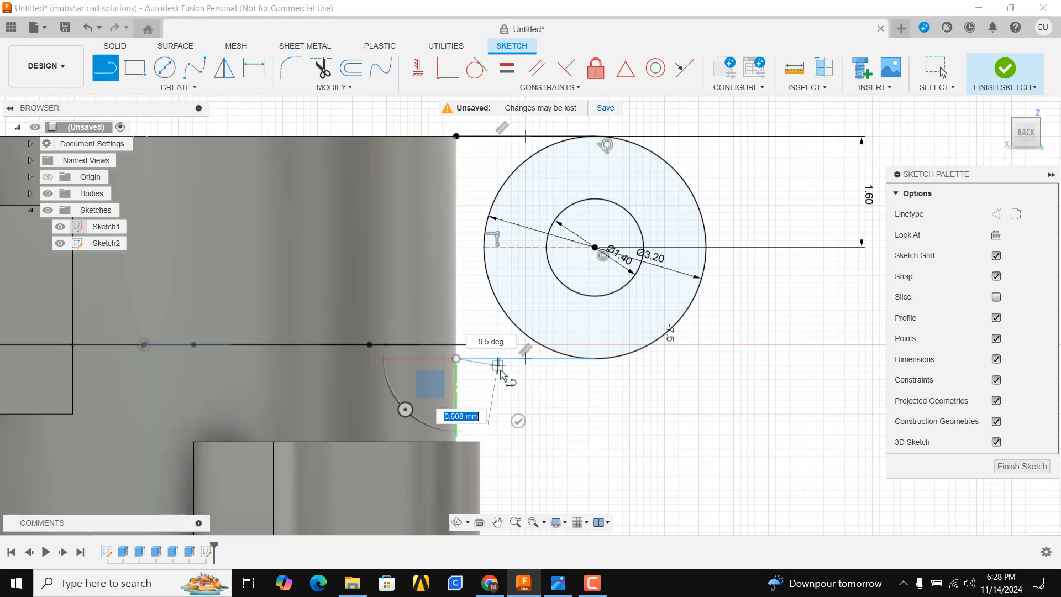
key(Escape)
Trim the half of the 3.20 mm circle that faces the hub, between the two horizontal lines.
click(322, 69)
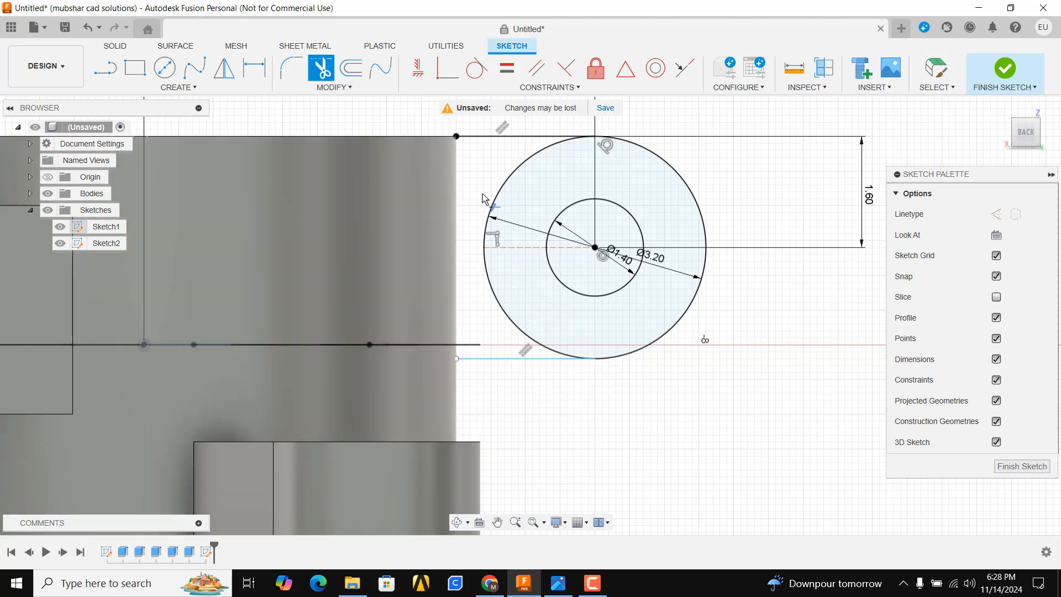
click(492, 204)
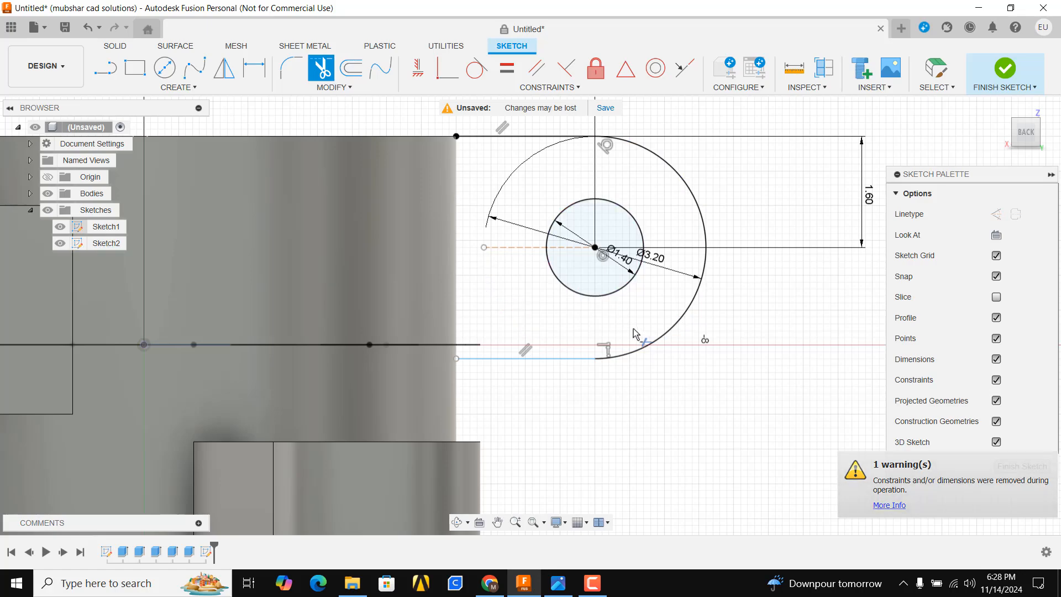
scroll(635, 334, down, 2)
mouse_move(635, 333)
shift+middle_down()
mouse_move(483, 234)
mouse_move(497, 238)
shift+middle_up()
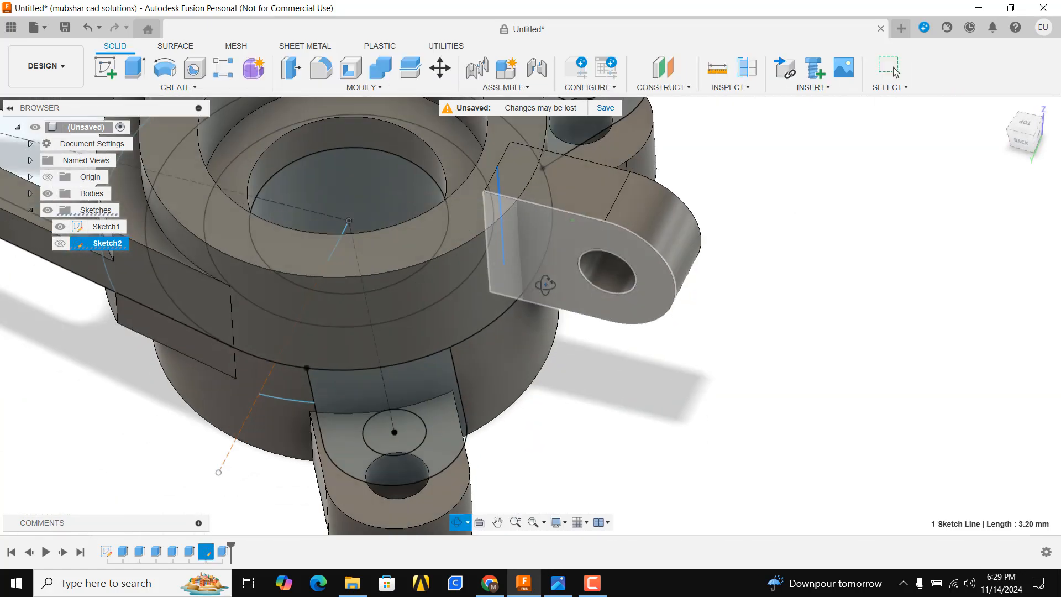
Edit the upright ear's extrusion and set its operation to Join so it merges with the hub.
shift+middle_drag(545, 285, 514, 310)
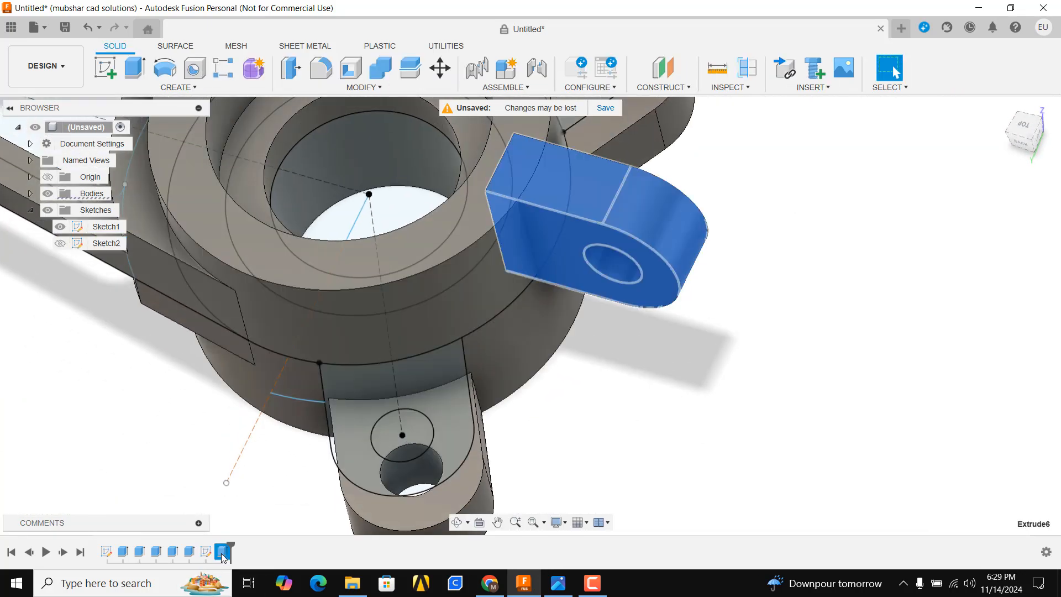
double_click(222, 552)
click(991, 366)
click(975, 396)
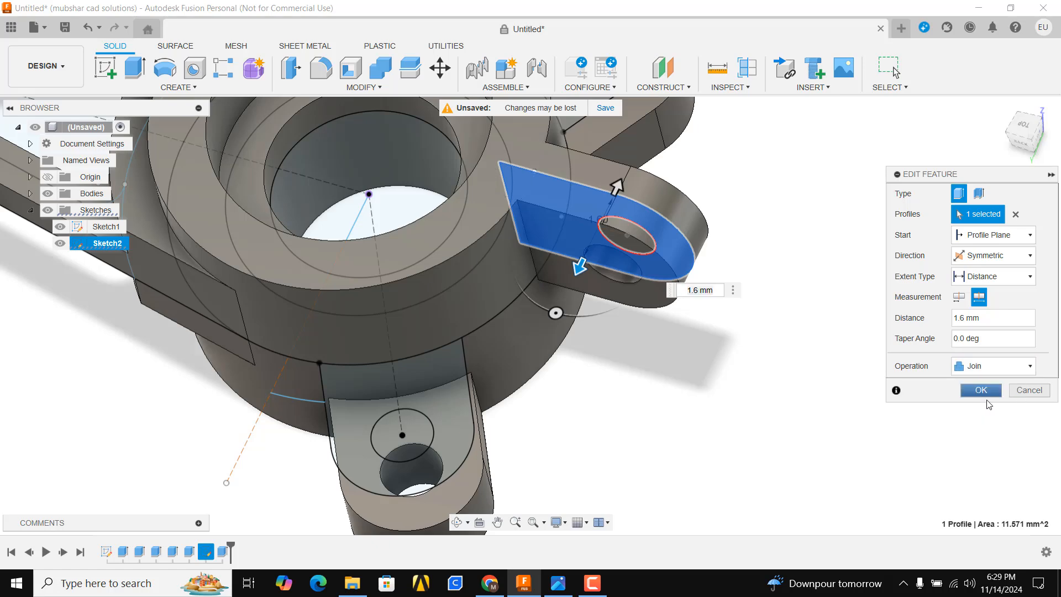
click(976, 389)
Hide Sketch1 and show the whole lever body in view.
shift+middle_drag(586, 210, 607, 158)
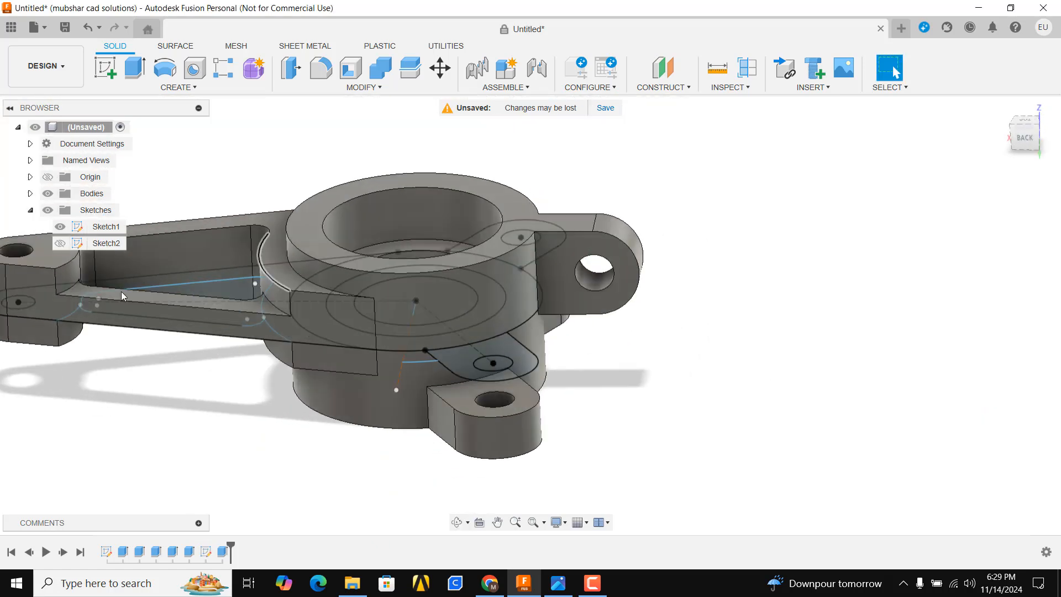
click(59, 227)
scroll(381, 297, down, 3)
mouse_move(387, 295)
middle_down()
mouse_move(502, 266)
mouse_move(414, 197)
mouse_move(455, 258)
mouse_move(558, 292)
middle_up()
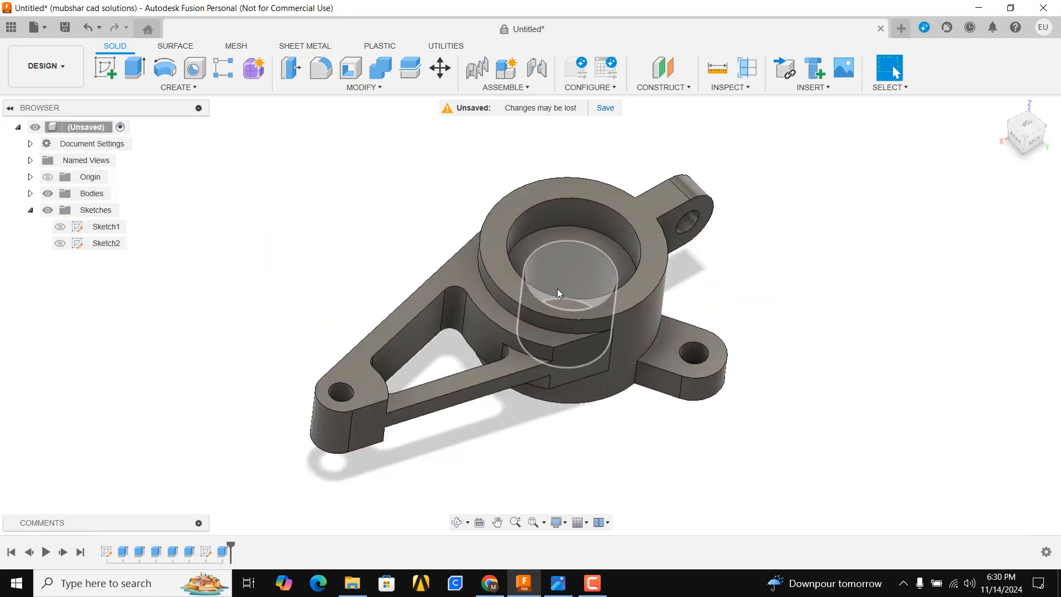